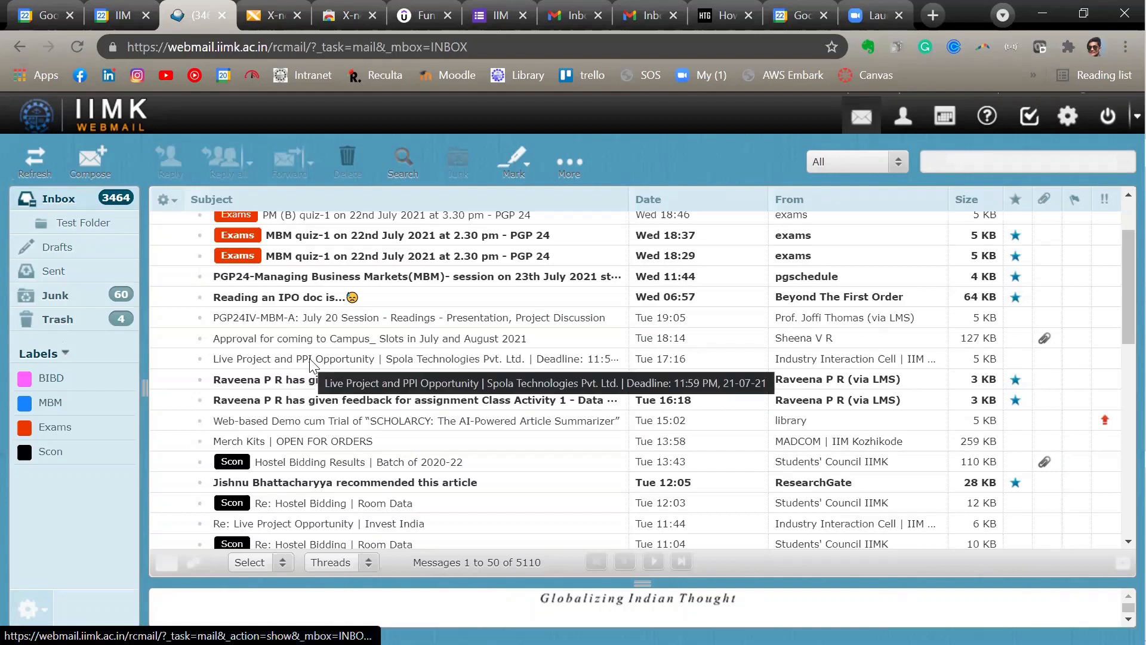
- Create a mail folder named PlaceComm with Inbox as its parent folder and save it
left_click(89, 222)
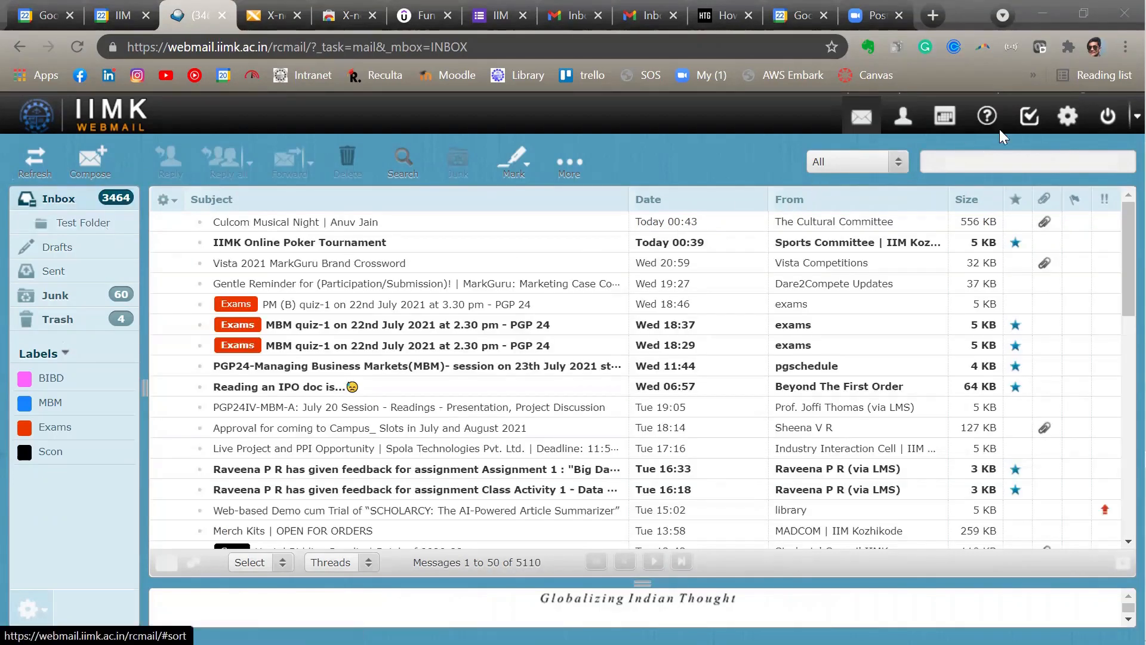
left_click(1067, 116)
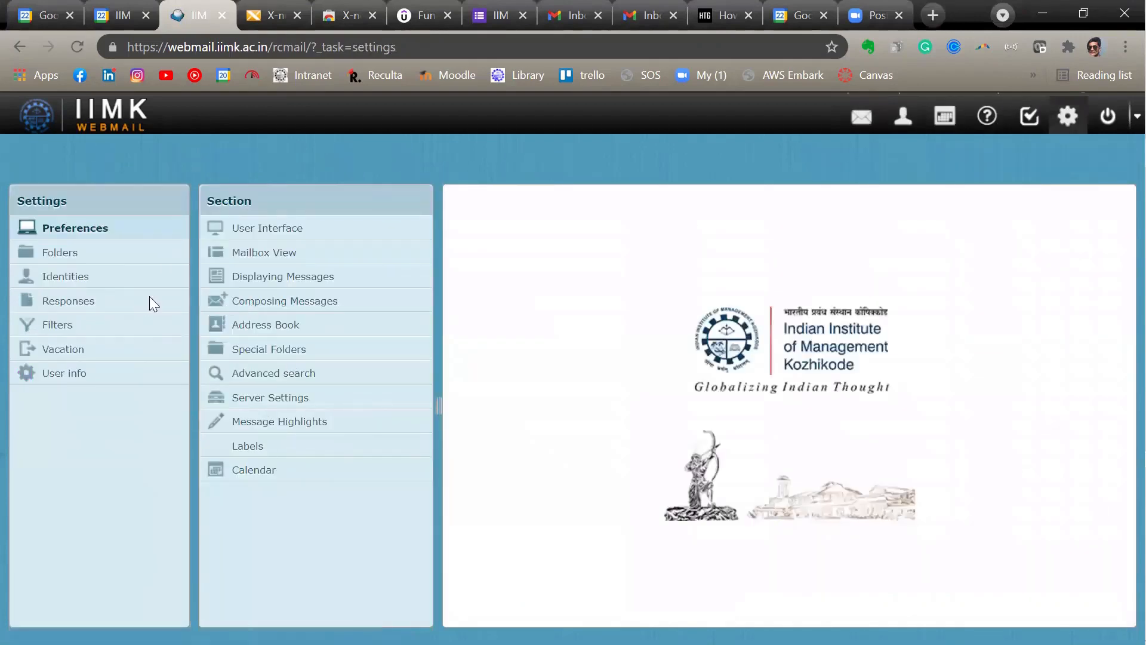
left_click(102, 253)
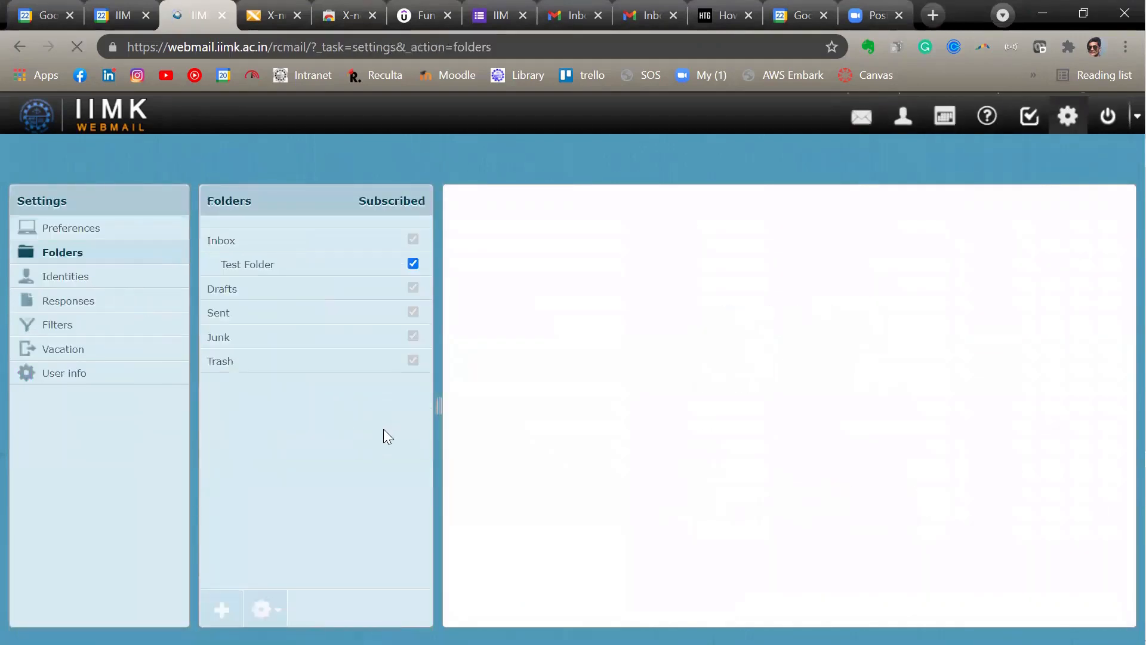
left_click(222, 609)
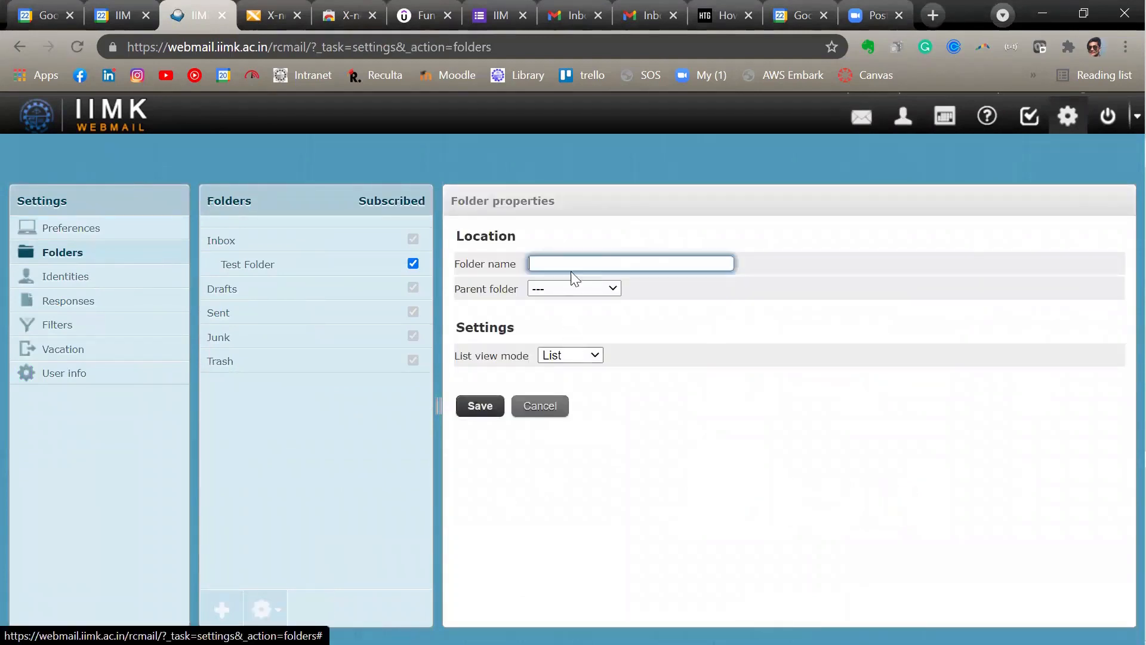
type("Pl")
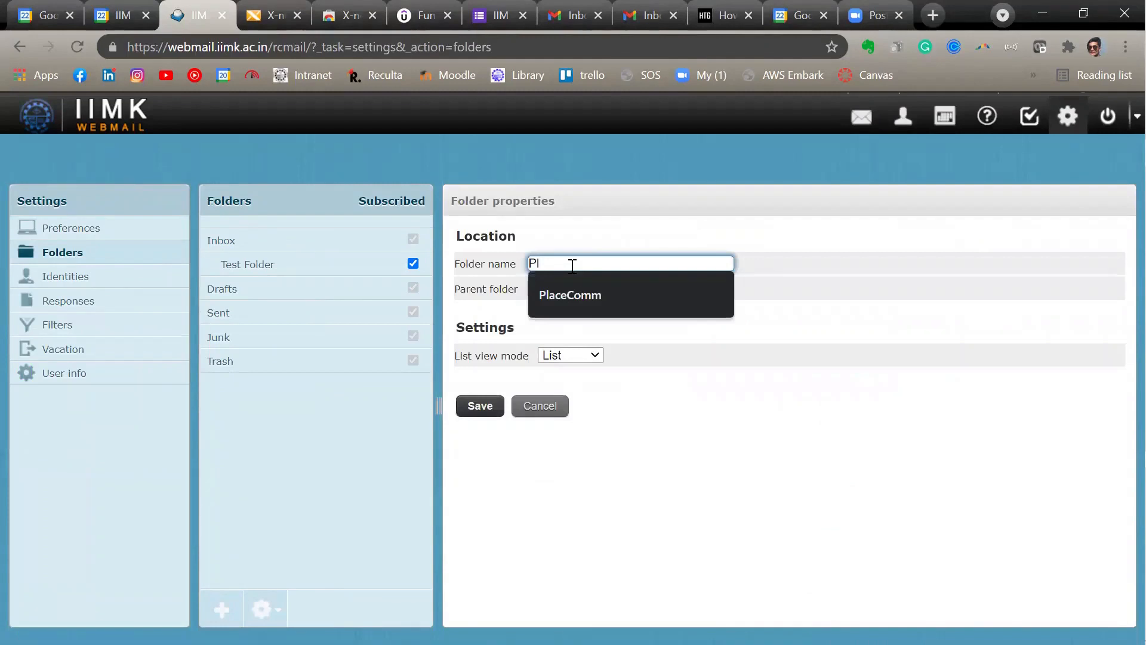
left_click(594, 293)
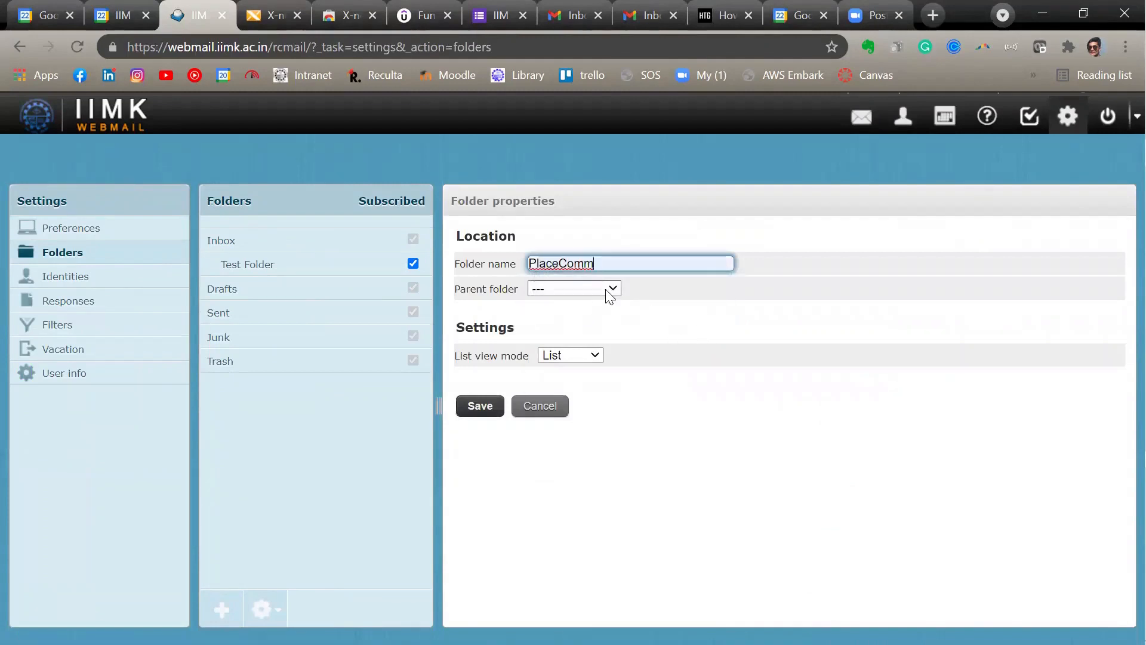
left_click(607, 288)
left_click(583, 322)
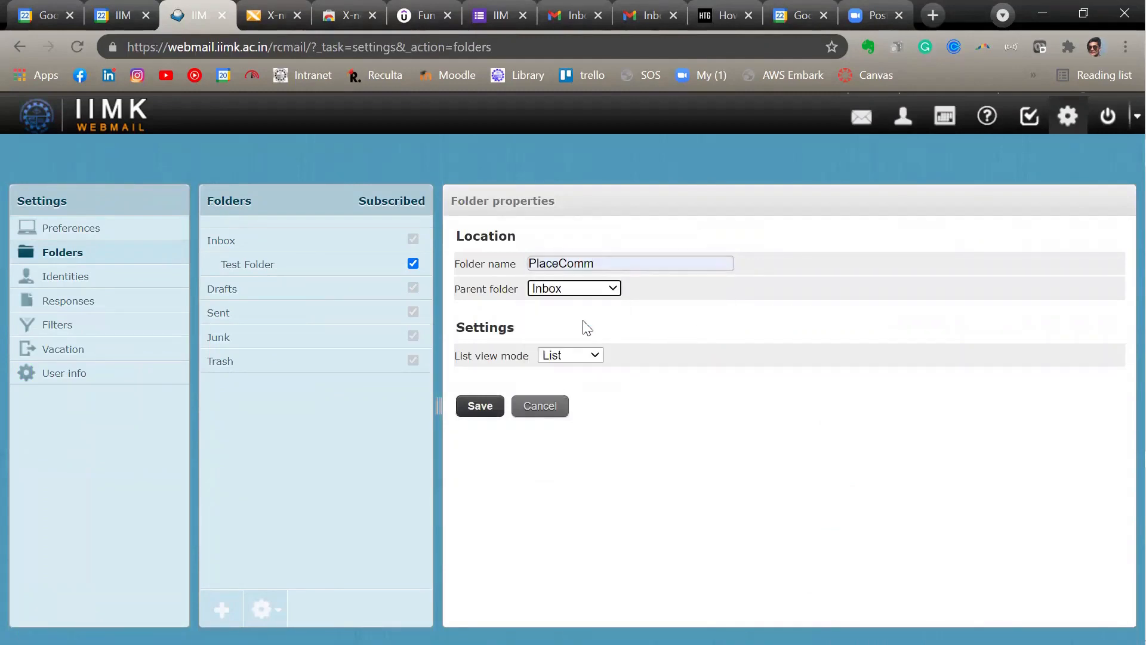
left_click(491, 411)
- Return to the mailbox and view the new PlaceComm folder, comparing it with the Inbox
left_click(862, 118)
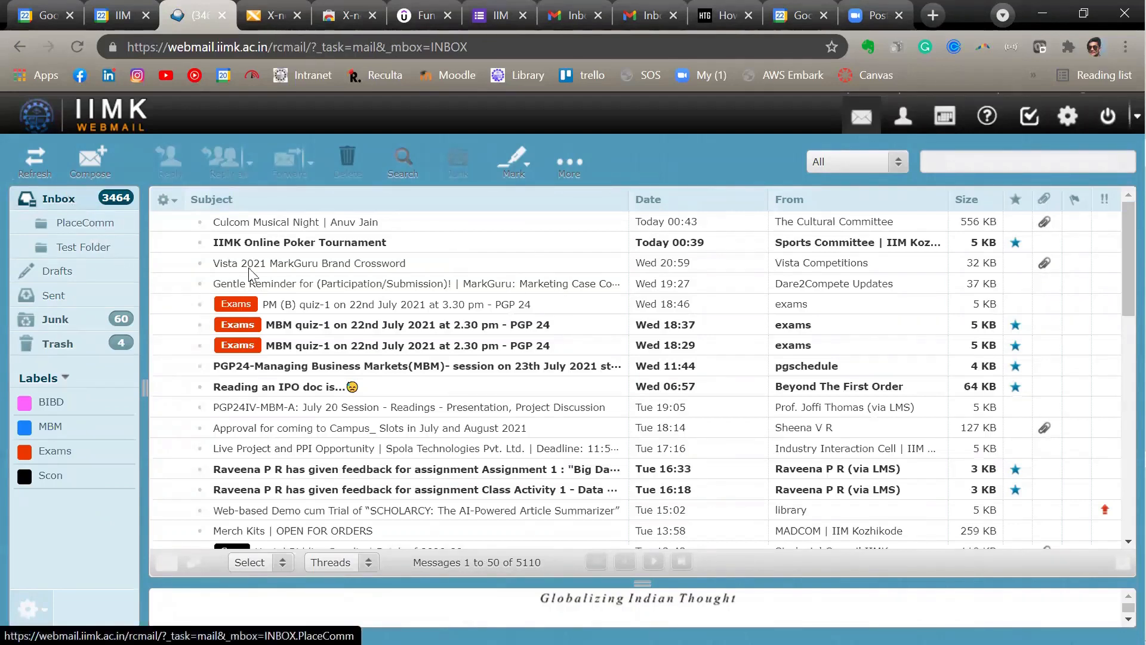
left_click(81, 225)
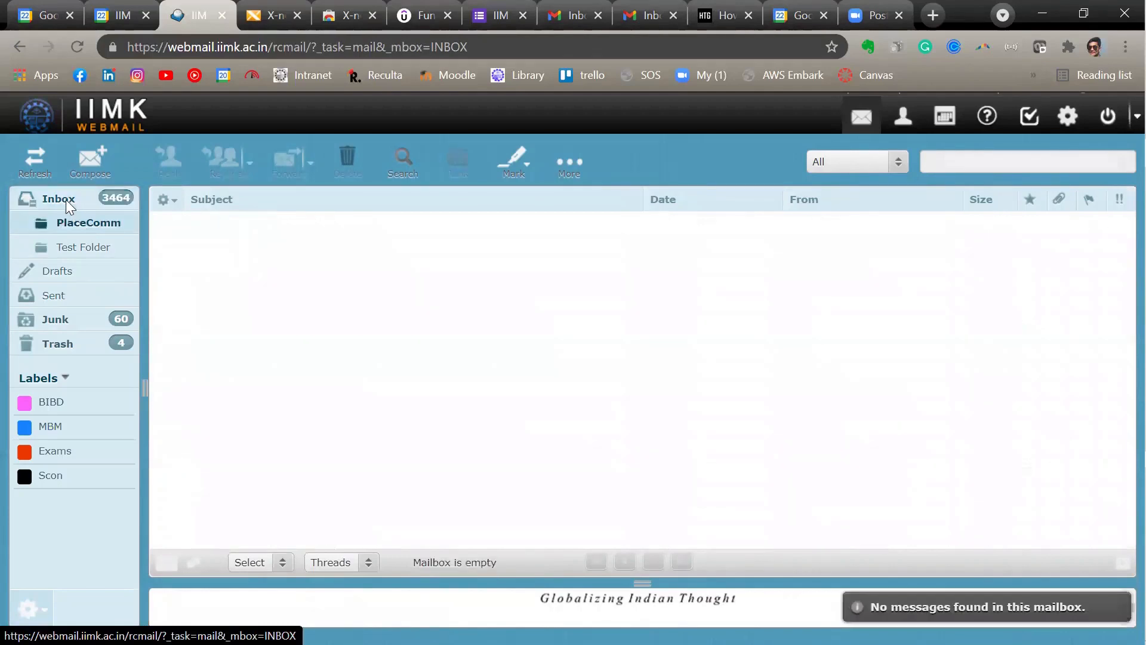
left_click(66, 199)
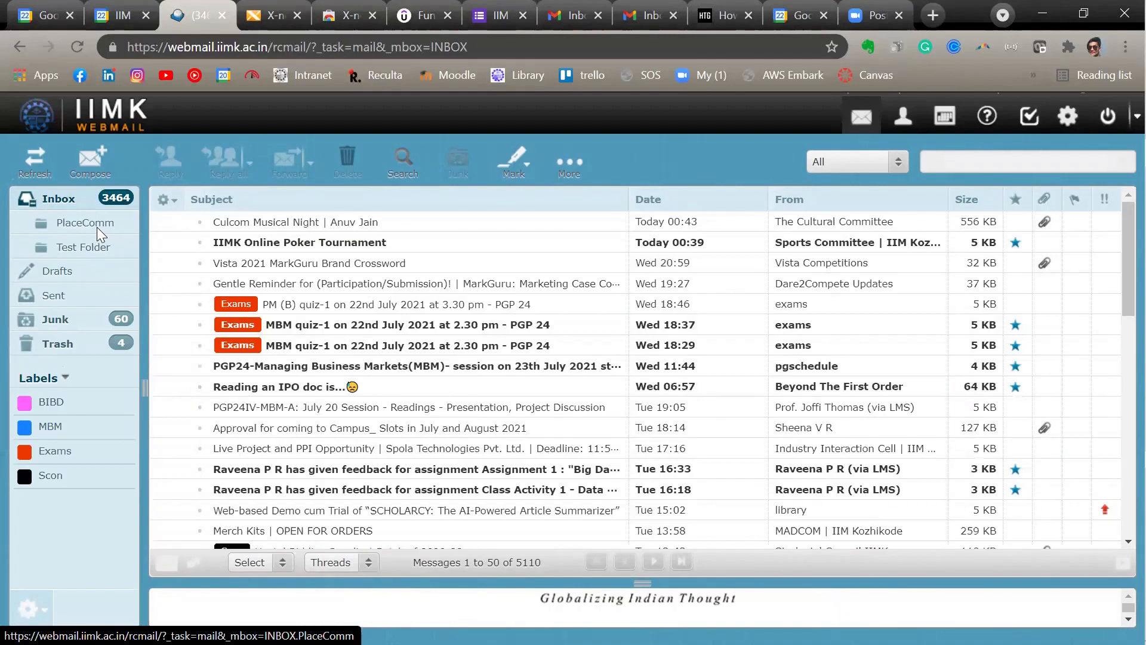
left_click(96, 227)
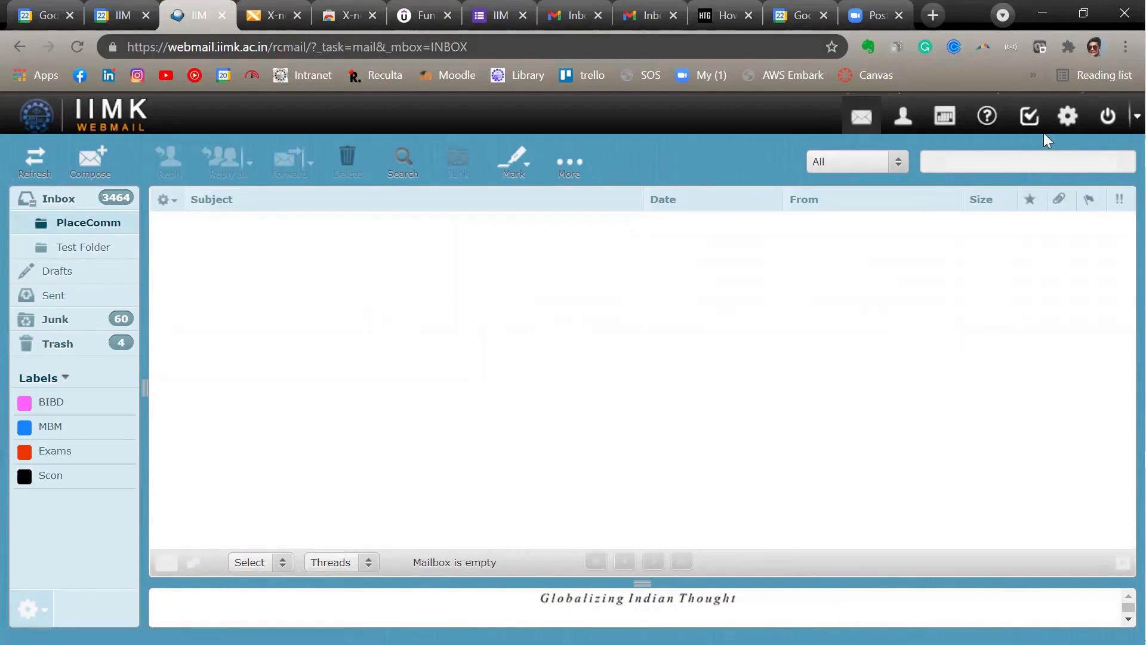
- Start a new mail filter in MailFilterSet1 and name it PlaceComm
left_click(1068, 119)
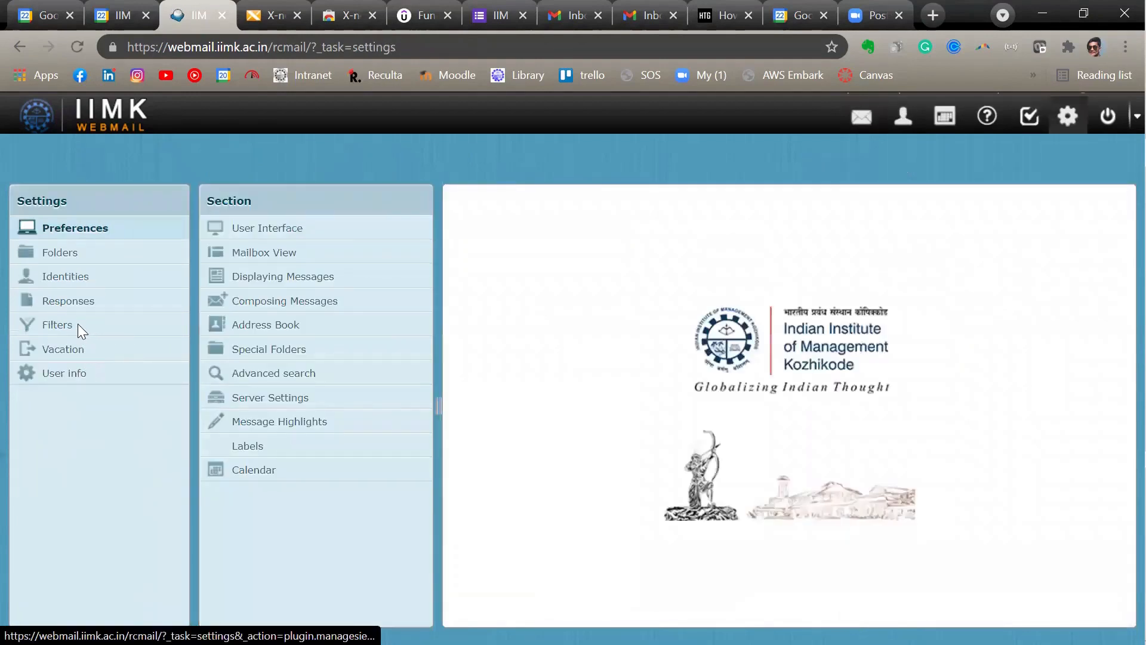
left_click(78, 324)
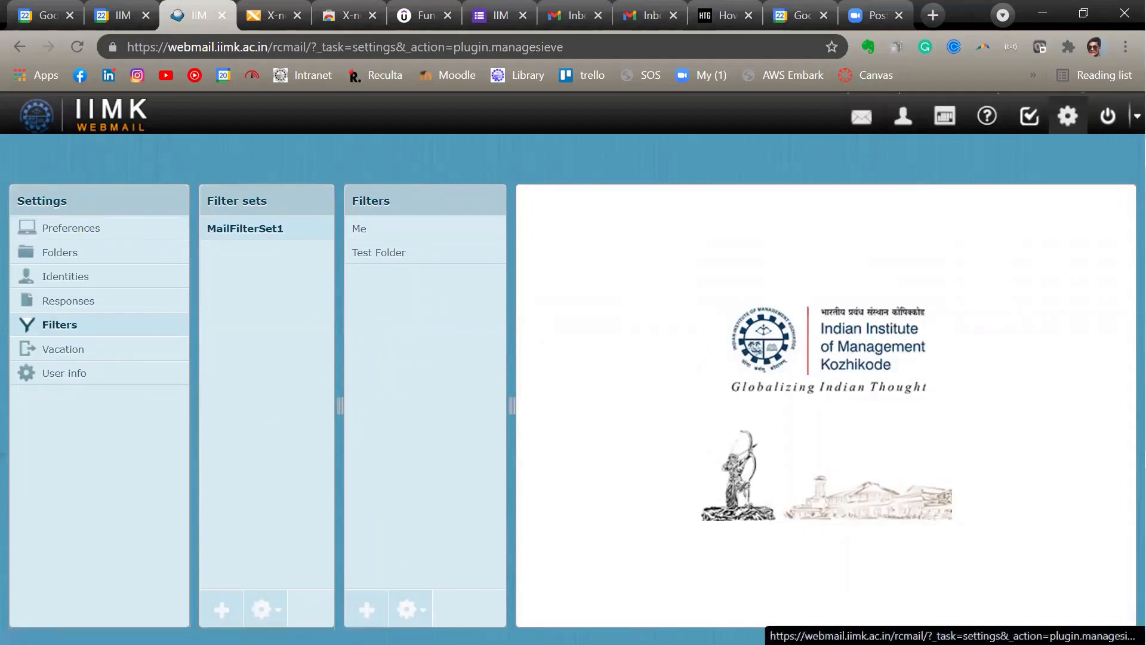
left_click(371, 612)
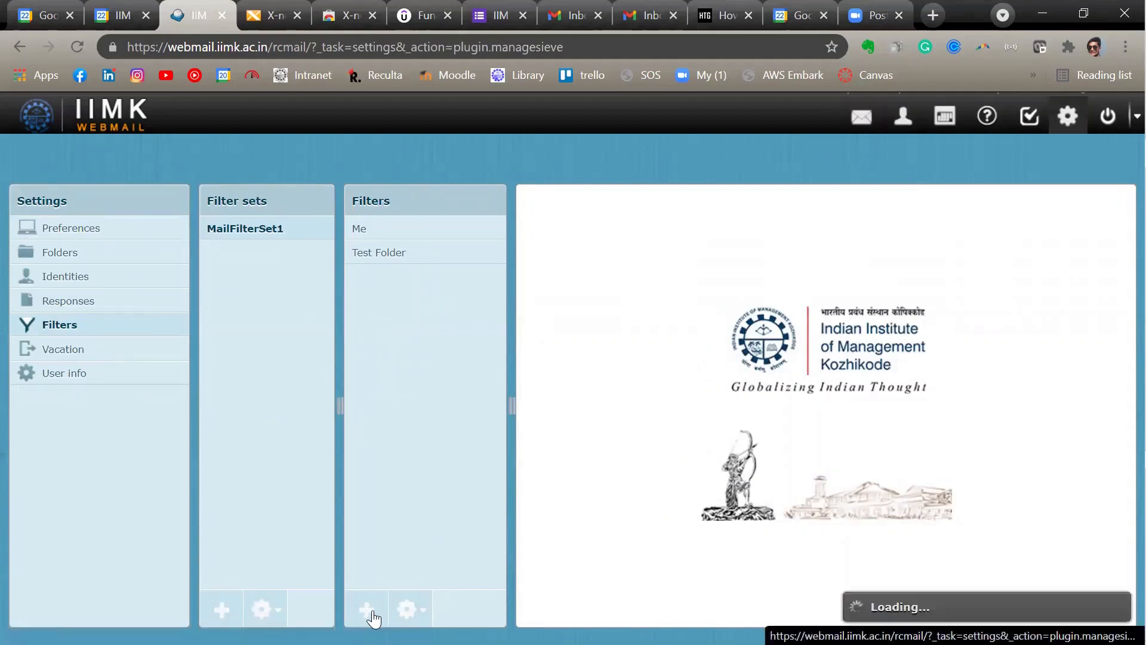
left_click(630, 246)
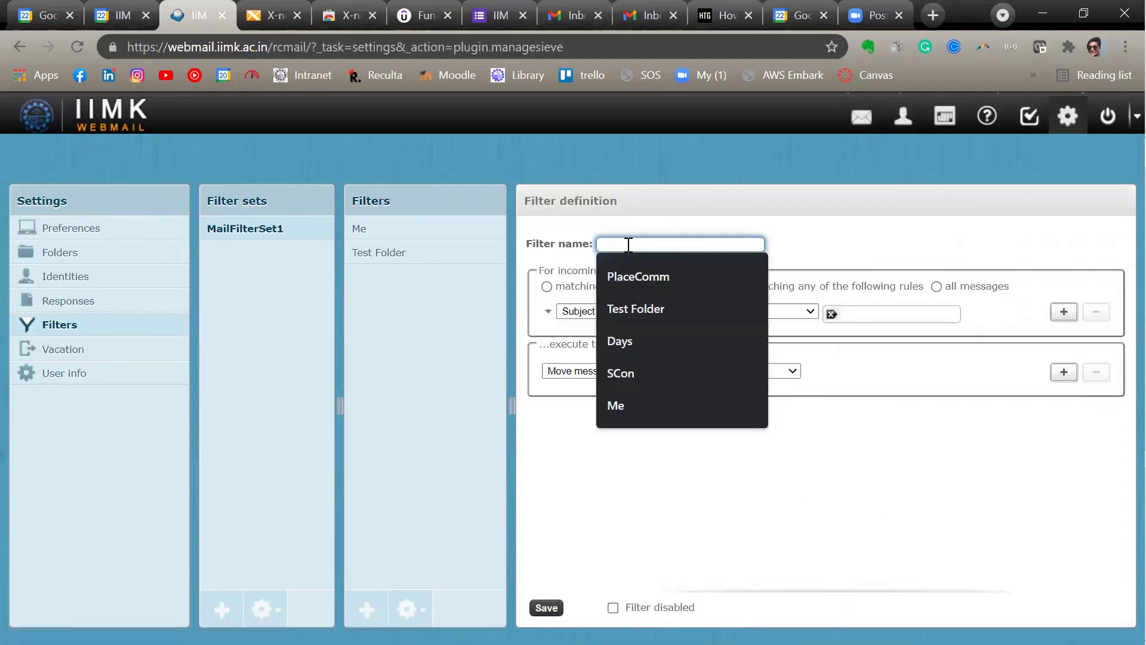
left_click(647, 275)
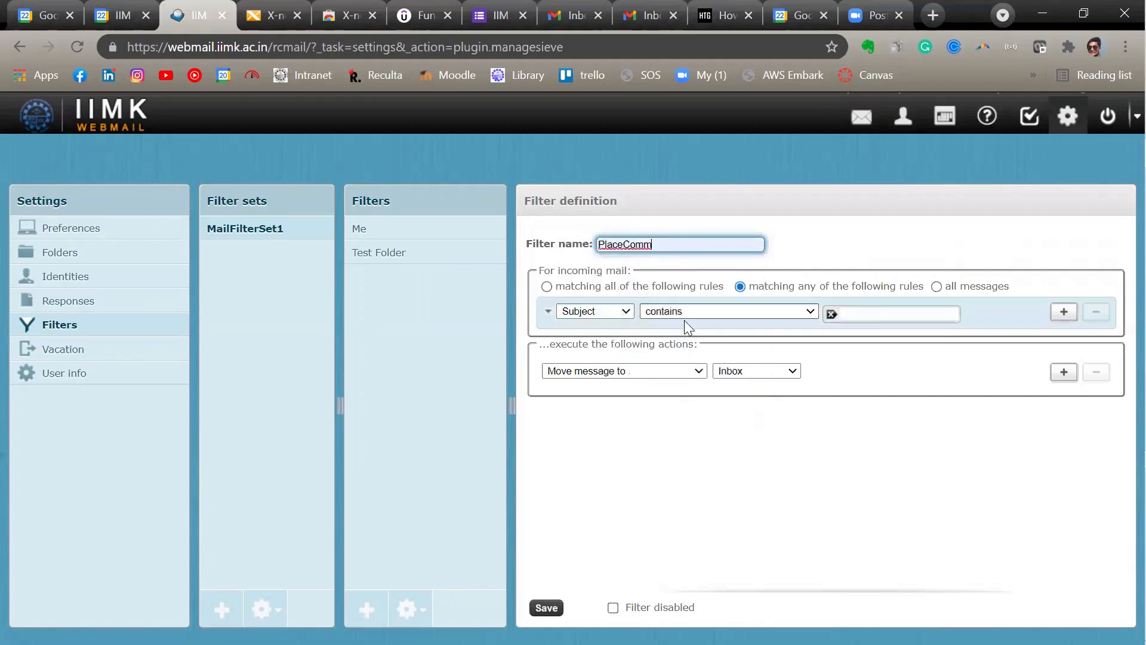
- Set the first filter rule to match mail whose From field is equal to the placement committee's e-mail address
left_click(626, 311)
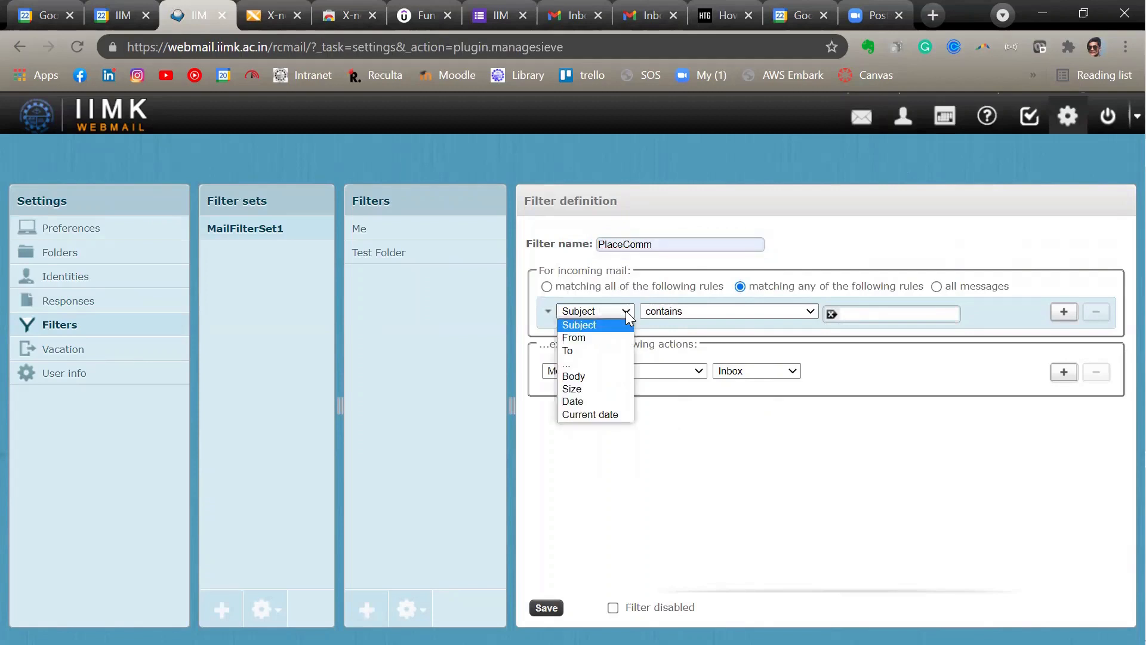
left_click(604, 336)
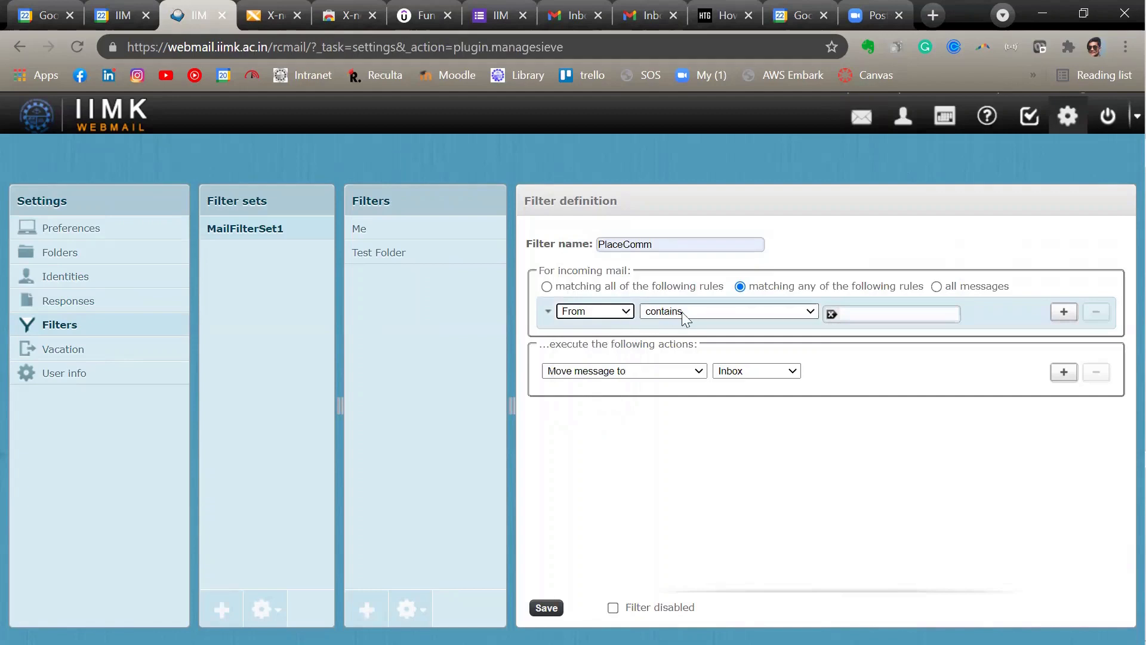
left_click(810, 311)
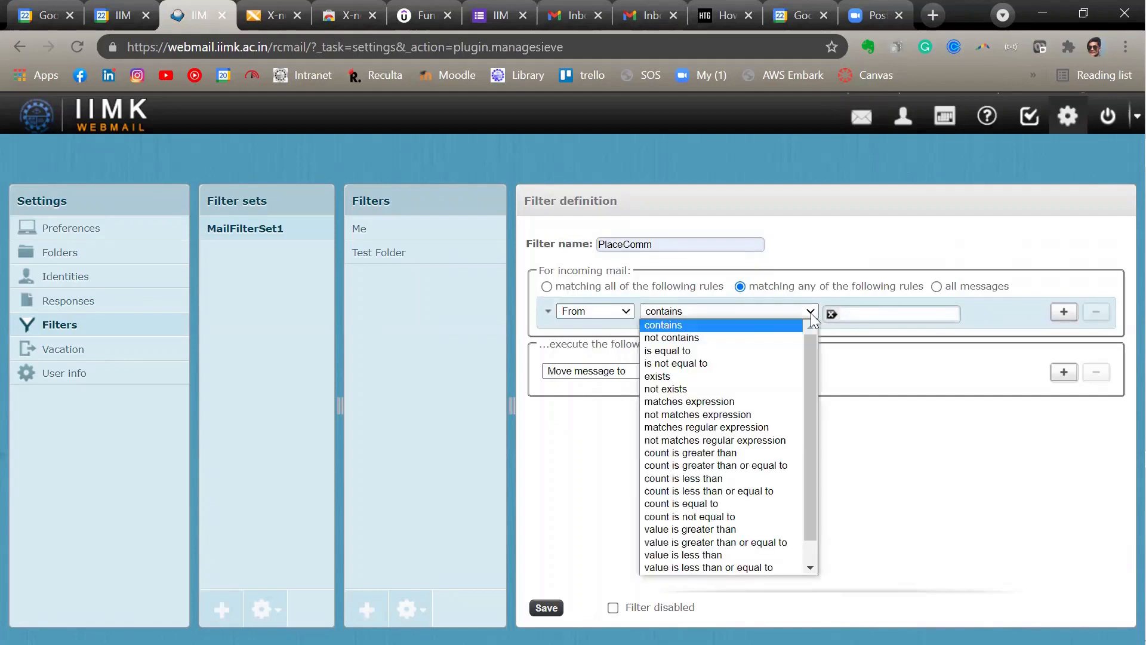
left_click(703, 351)
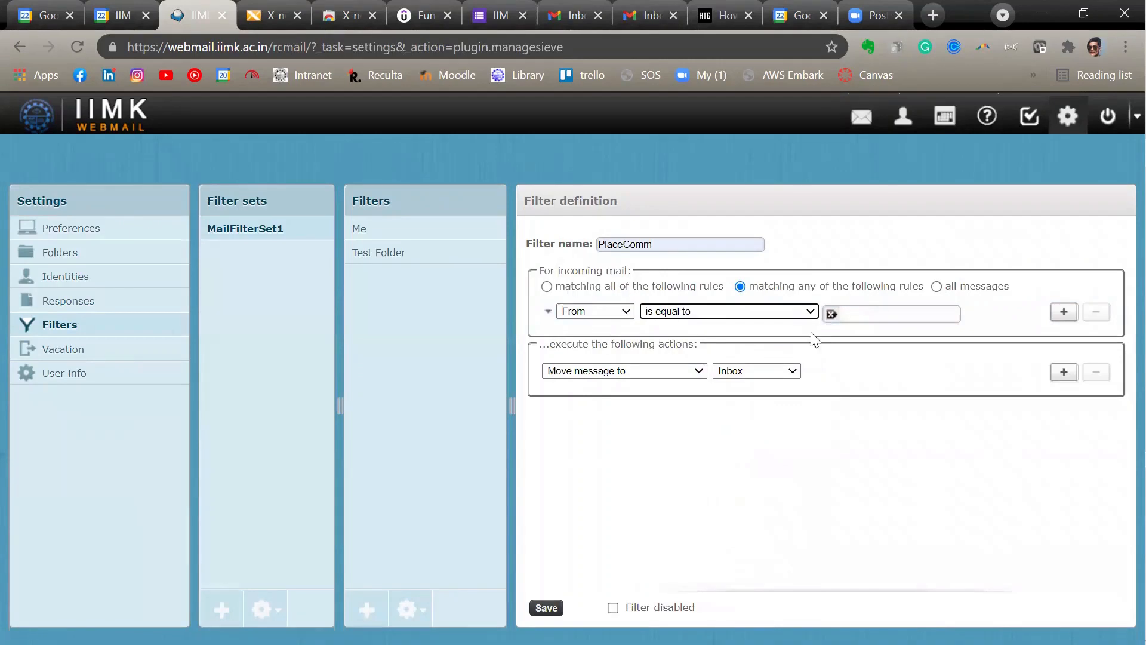
left_click(859, 312)
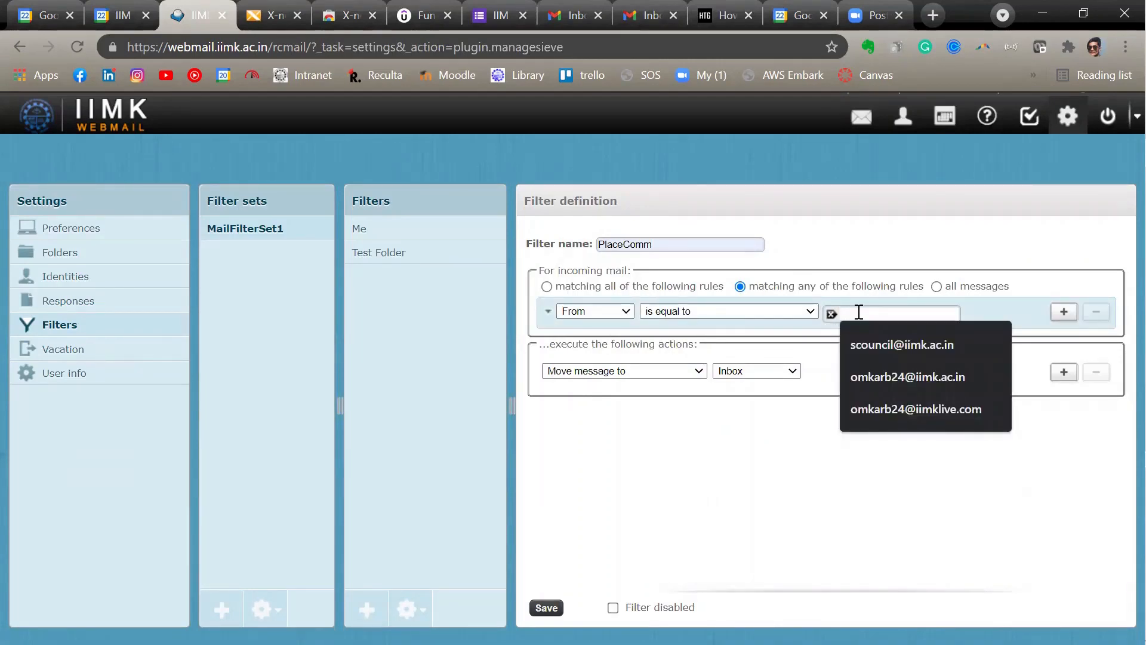
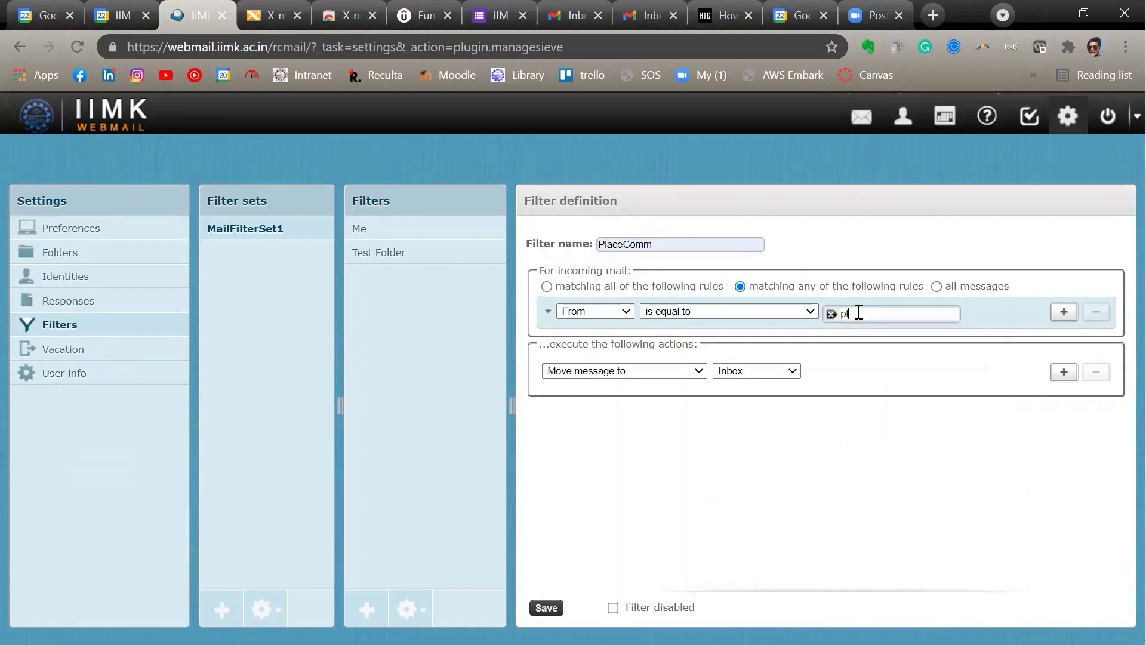
- Add a second rule matching a Subject that contains the other placement e-mail address, followed by a blank third rule
left_click(1060, 315)
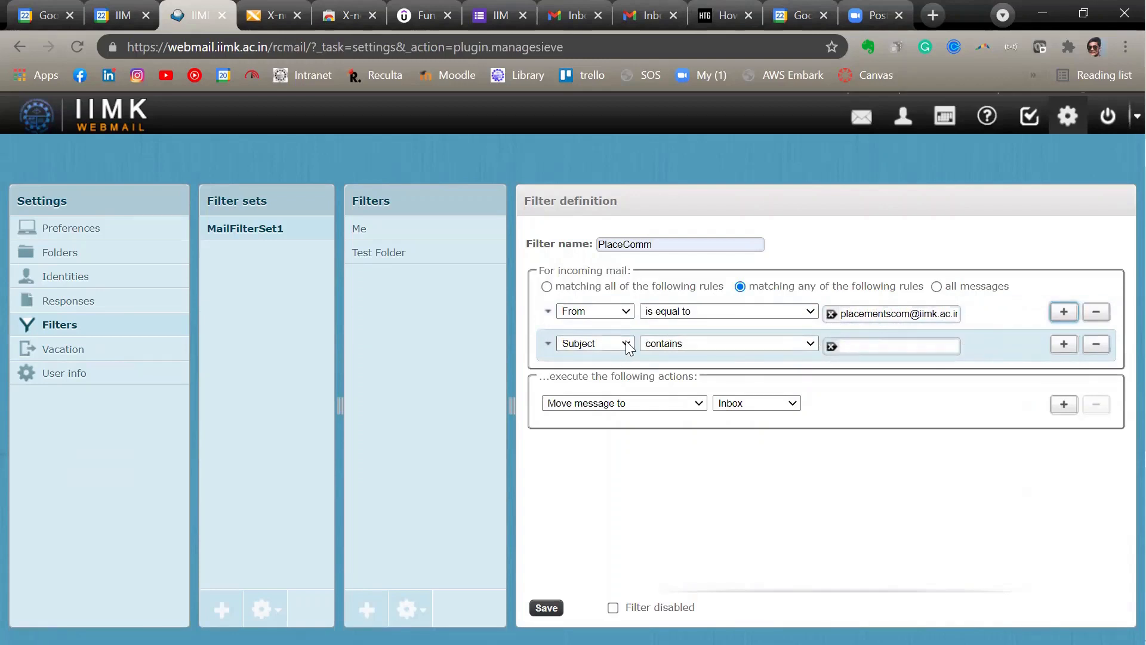
left_click(864, 341)
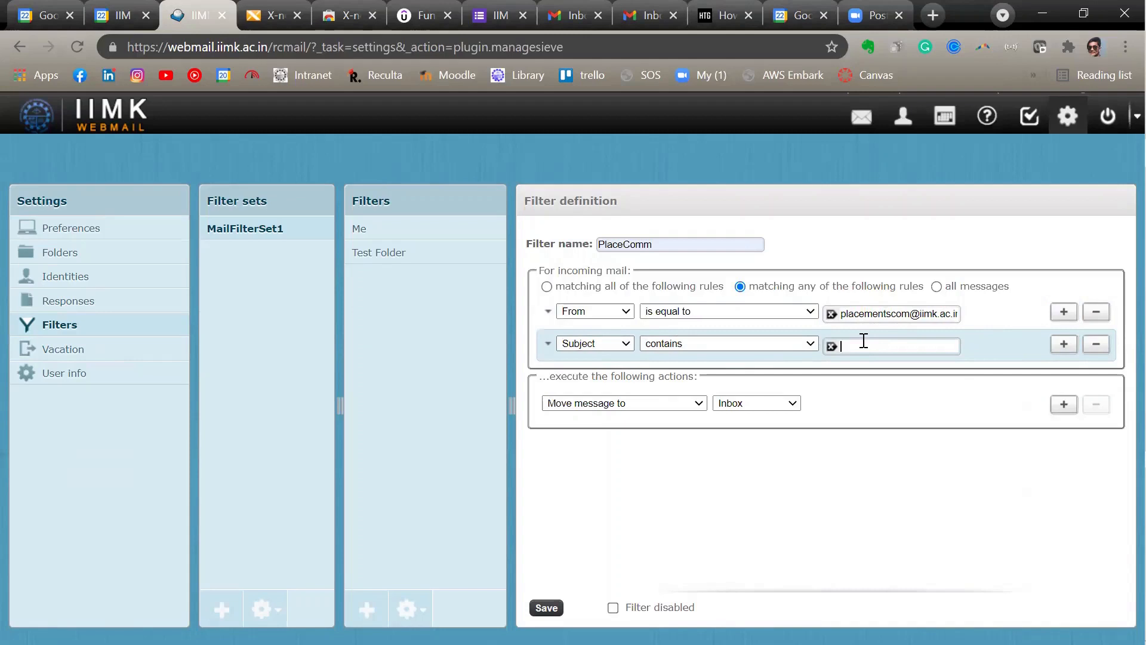
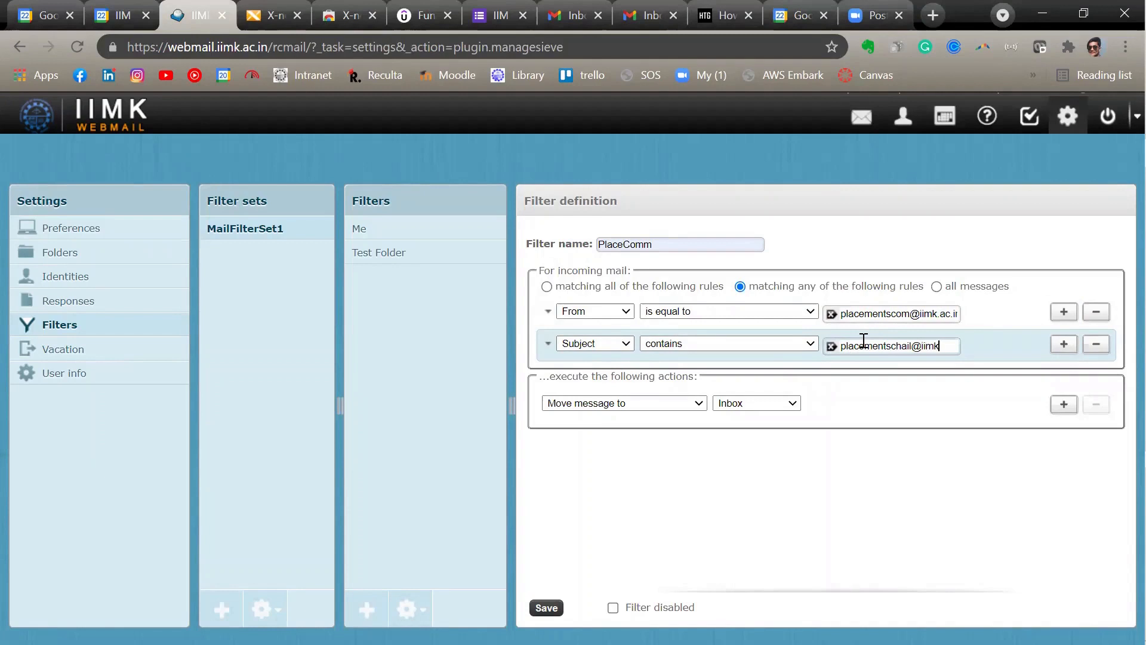
left_click(1063, 346)
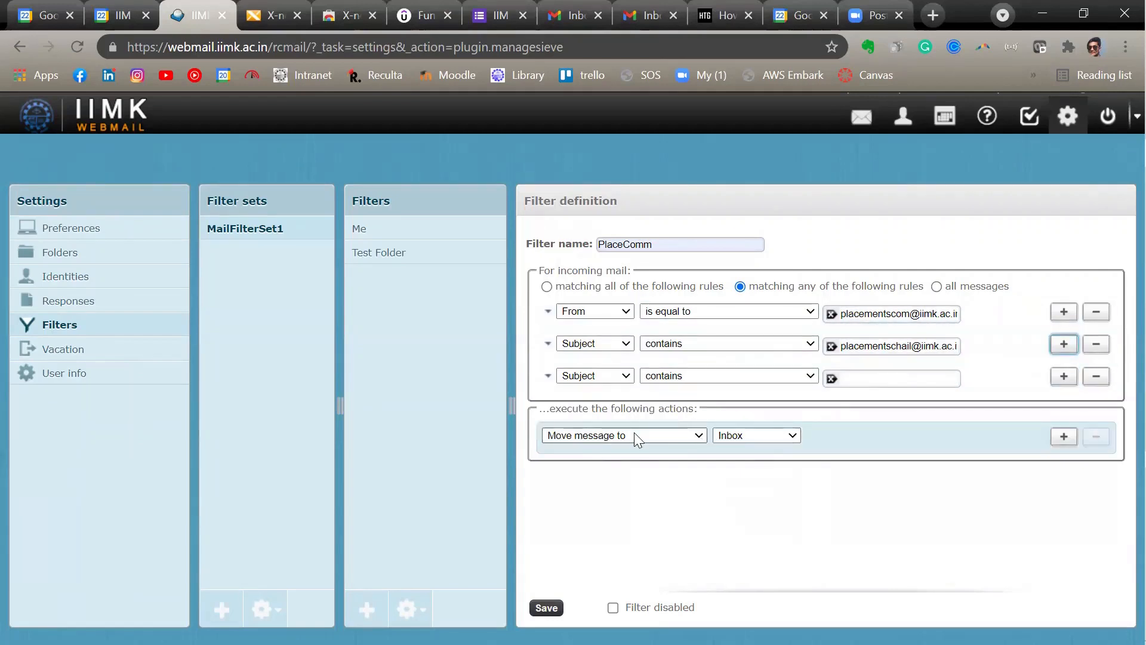
- Set the filter action to move matching messages to the PlaceComm folder and try to save the filter
left_click(695, 434)
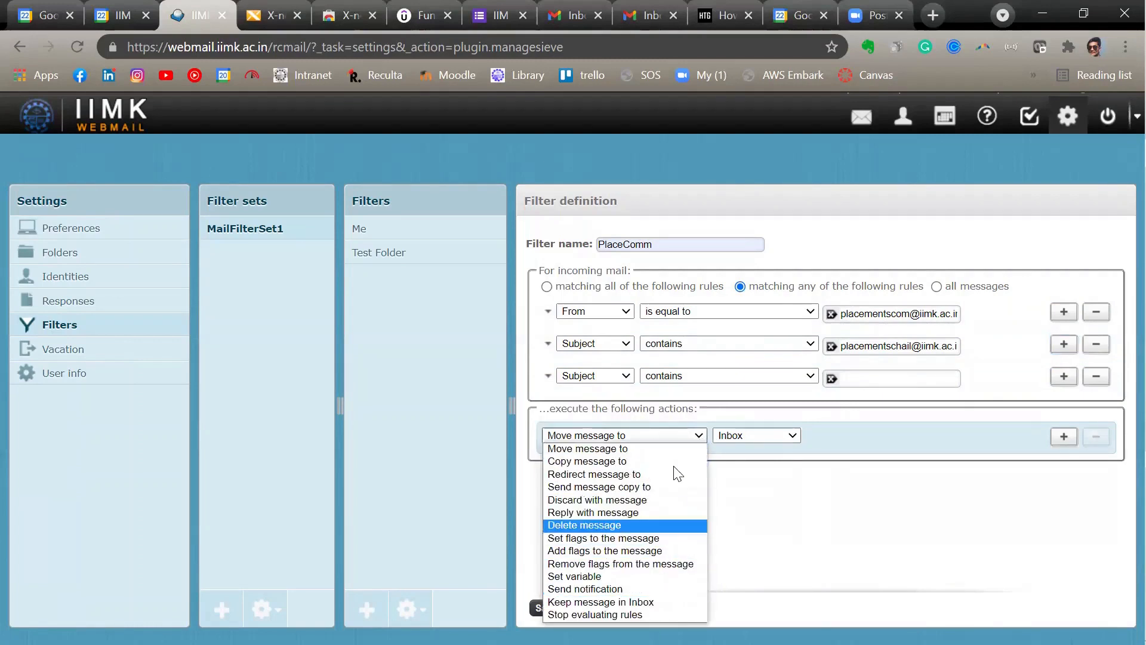
left_click(699, 436)
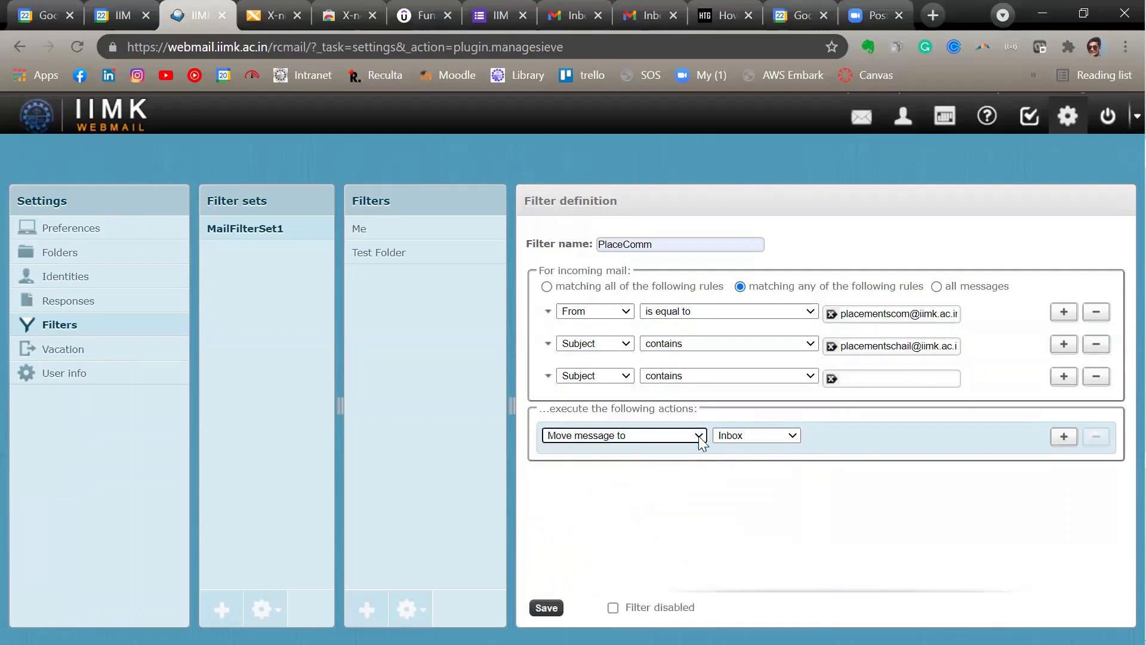
left_click(791, 434)
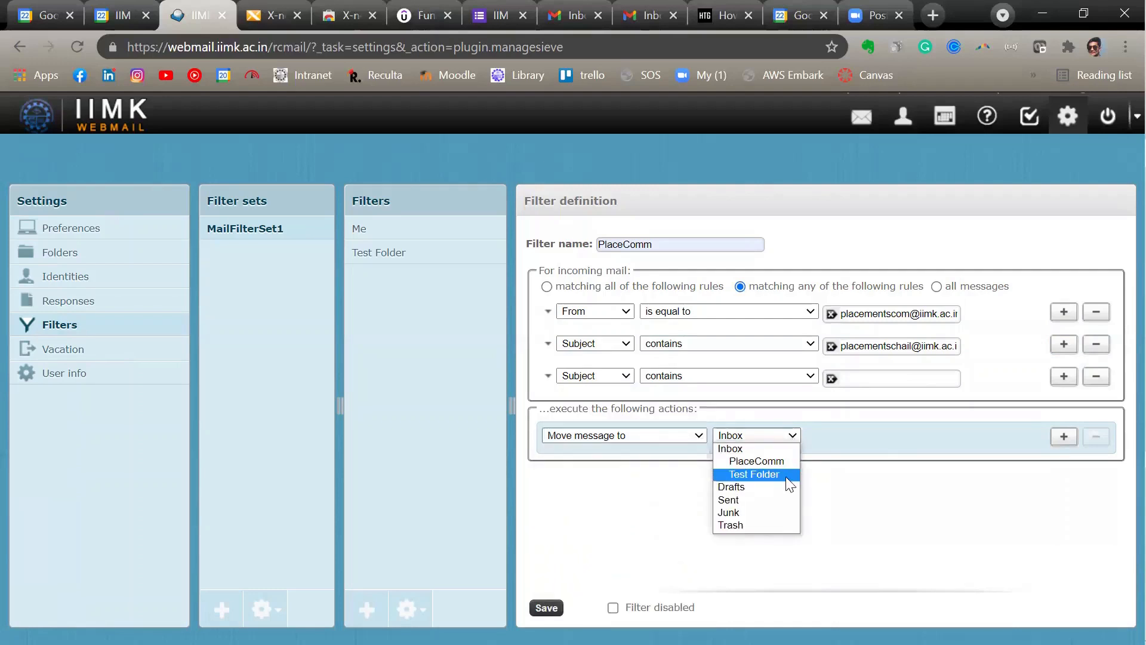
left_click(782, 461)
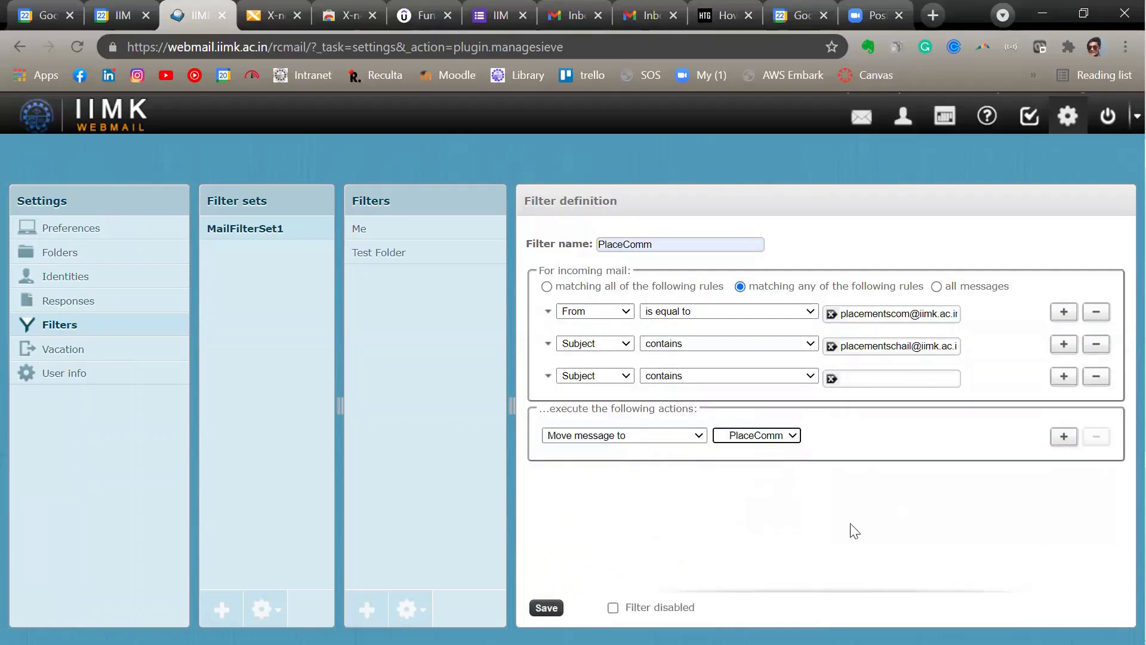
left_click(545, 607)
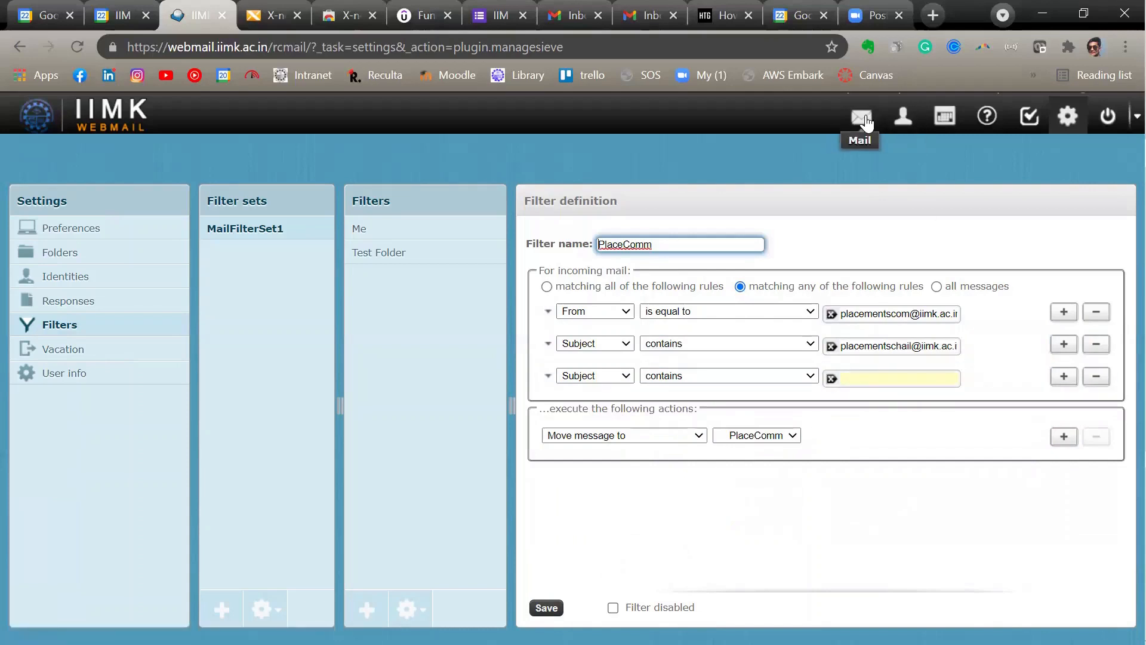
- Go back to the mailbox and check the contents of Test Folder, PlaceComm and the Inbox
left_click(861, 121)
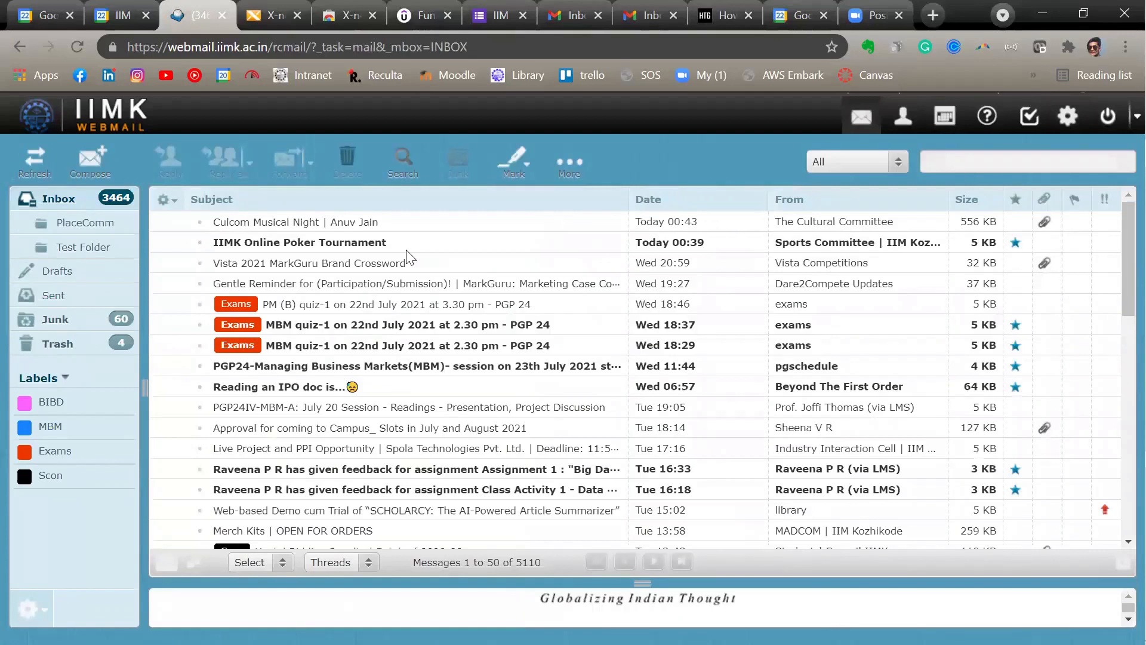
left_click(108, 247)
left_click(110, 222)
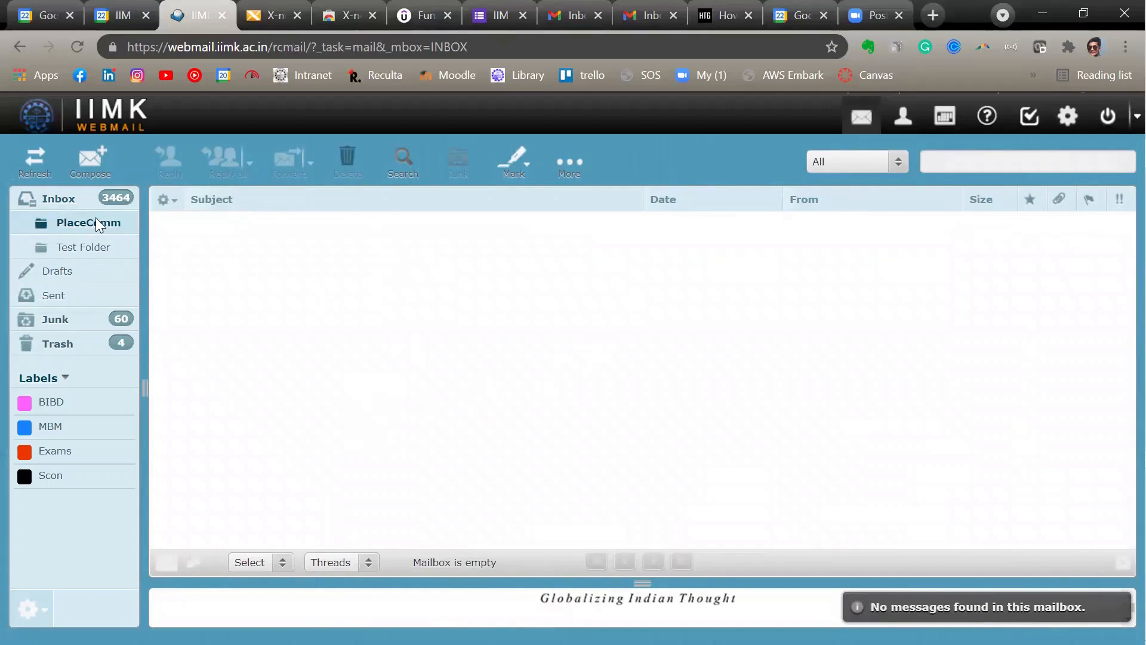
left_click(74, 198)
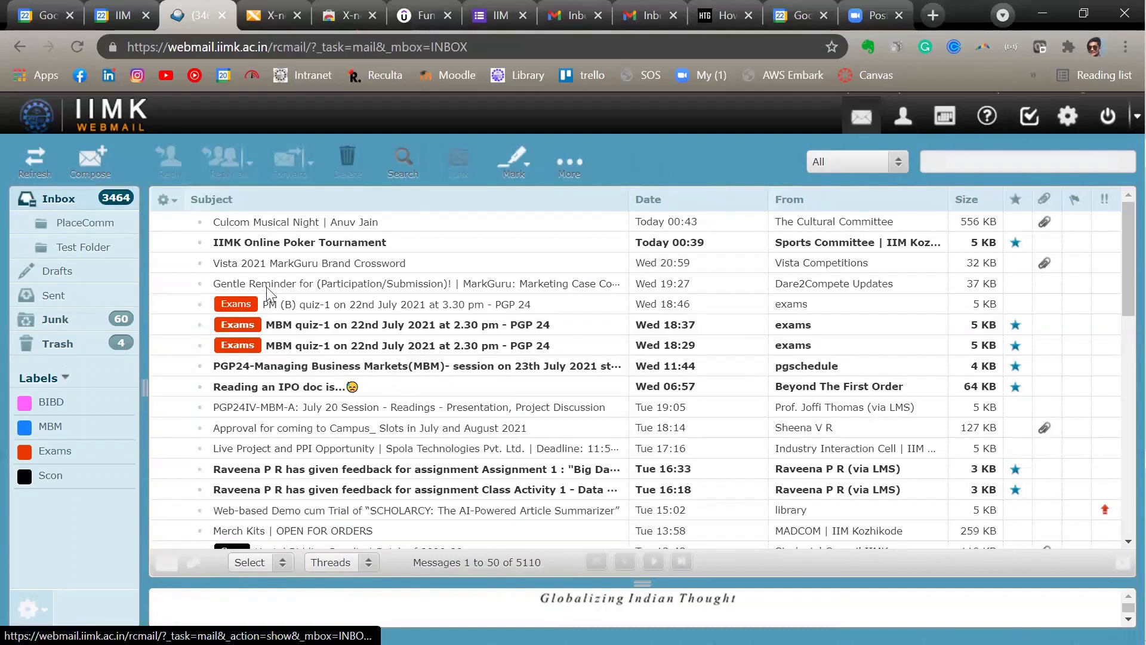
left_click(108, 225)
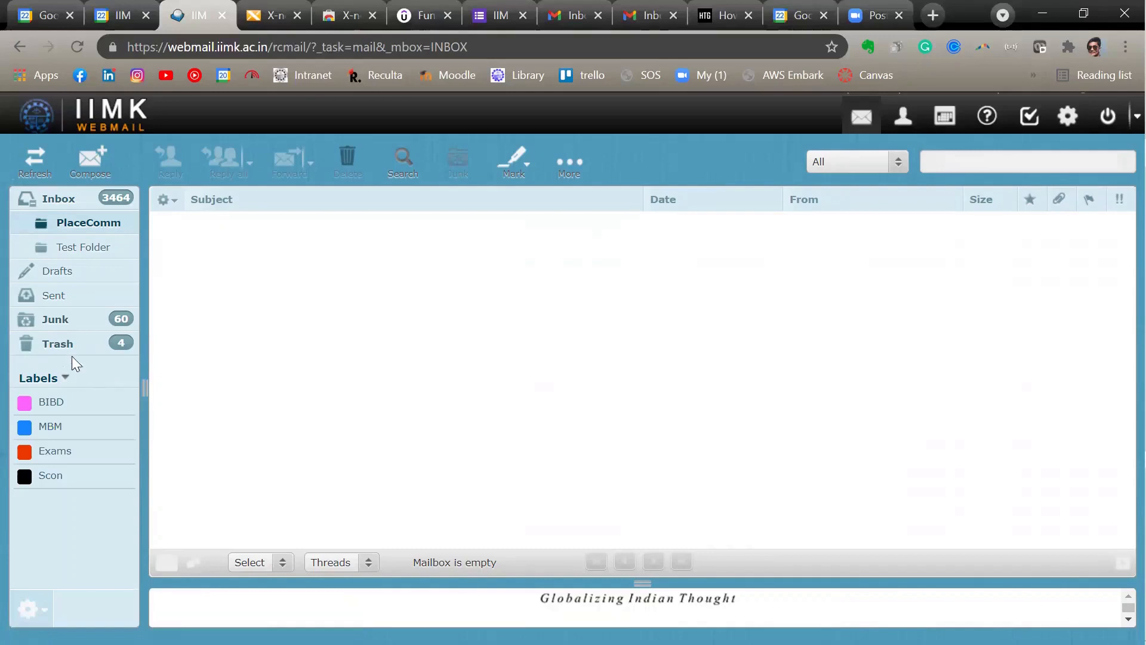
- Examine how messages are labelled in the Inbox and list those under the Exams and Scon labels
left_click(76, 200)
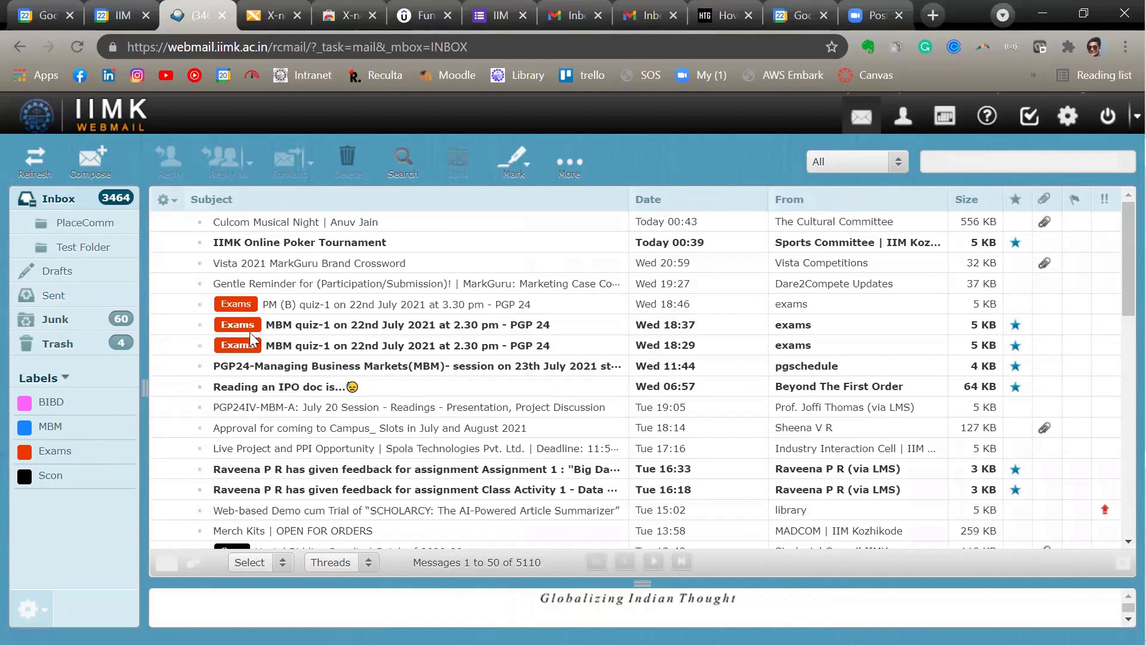
scroll(399, 383, "down", 3)
scroll(335, 391, "down", 3)
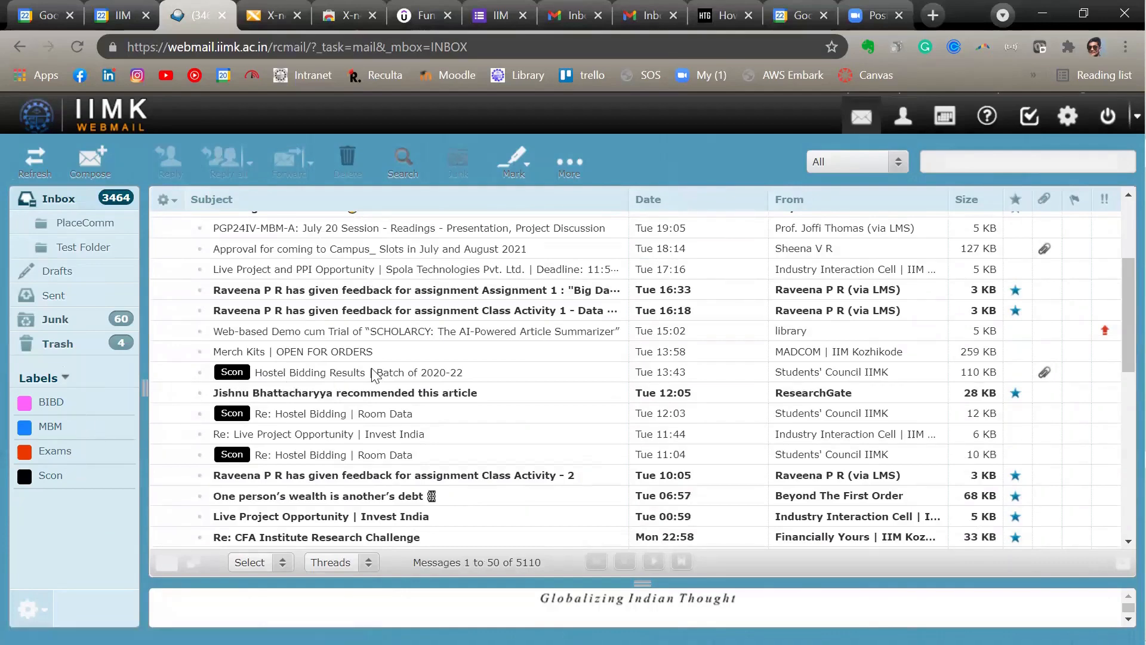
scroll(375, 374, "up", 3)
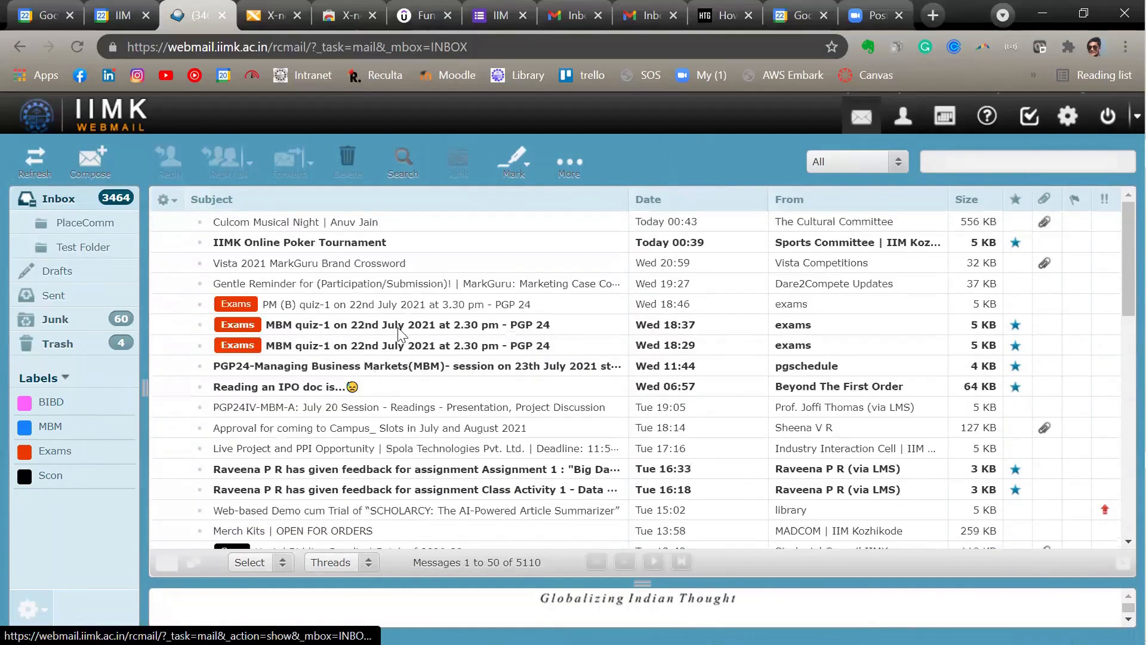
left_click(65, 457)
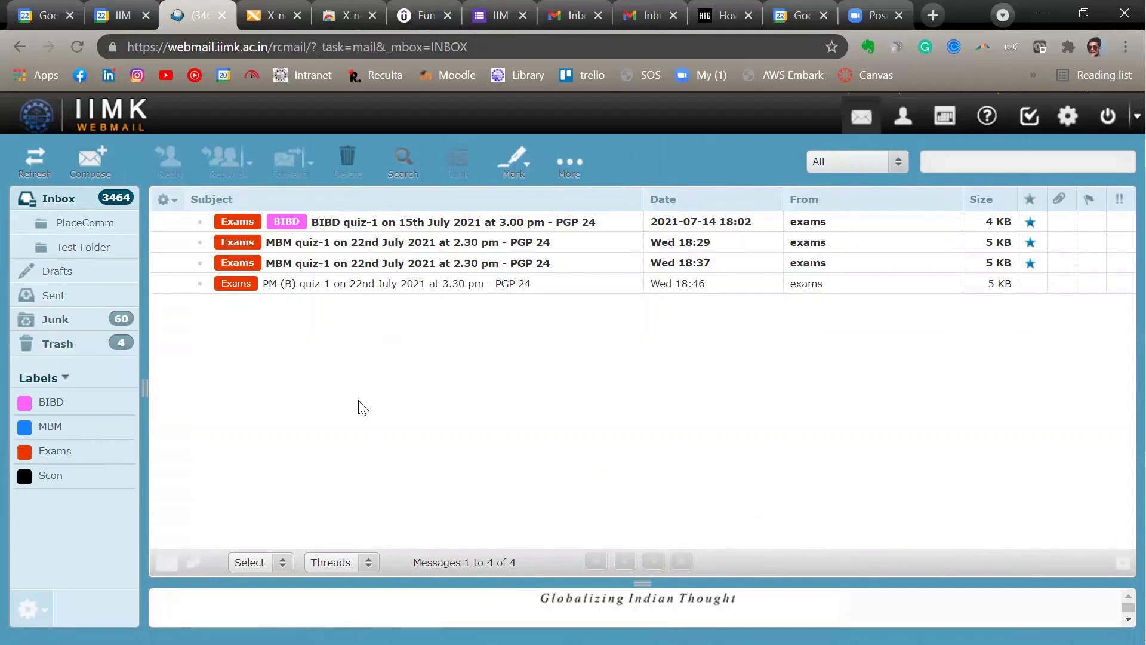
left_click(66, 481)
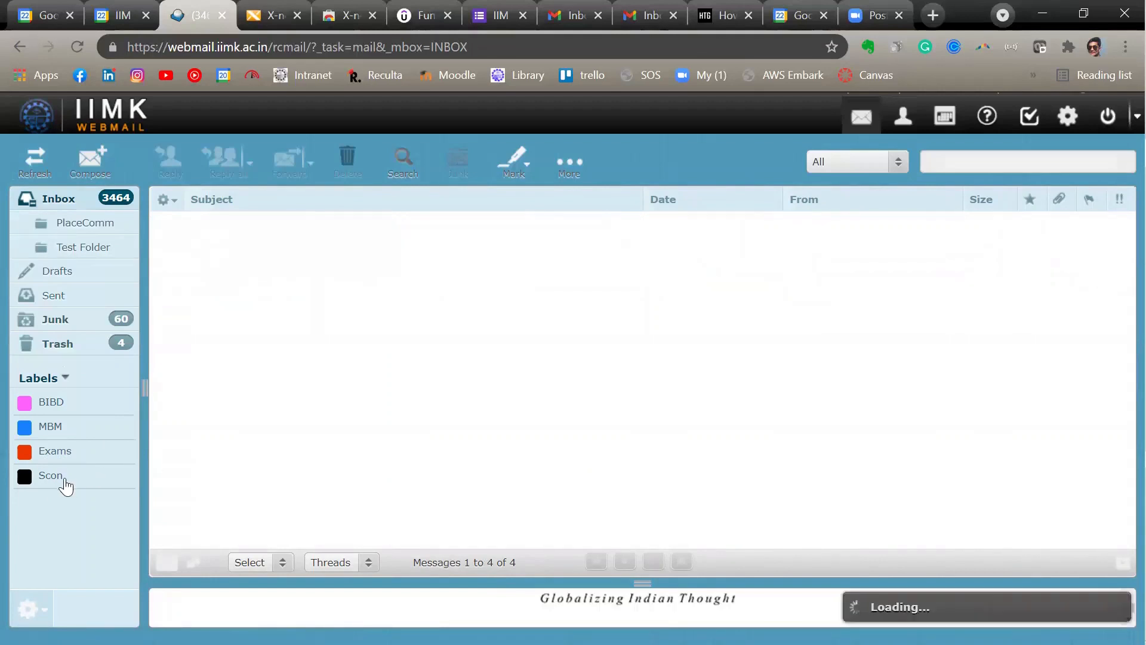
scroll(501, 370, "down", 10)
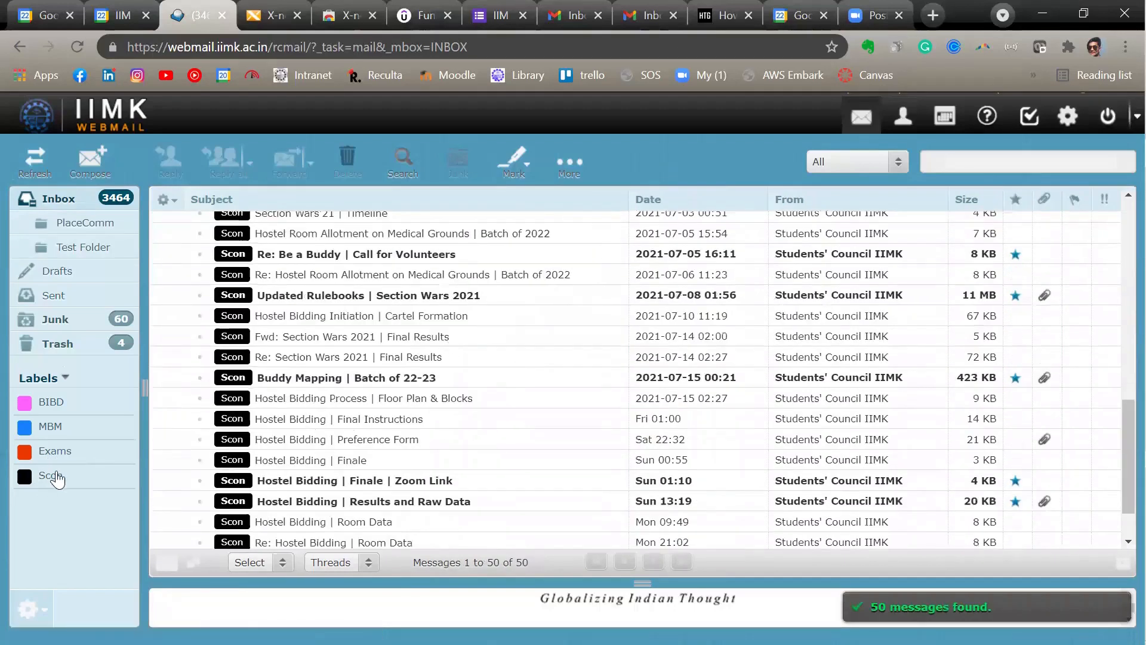
scroll(233, 394, "up", 10)
left_click(65, 200)
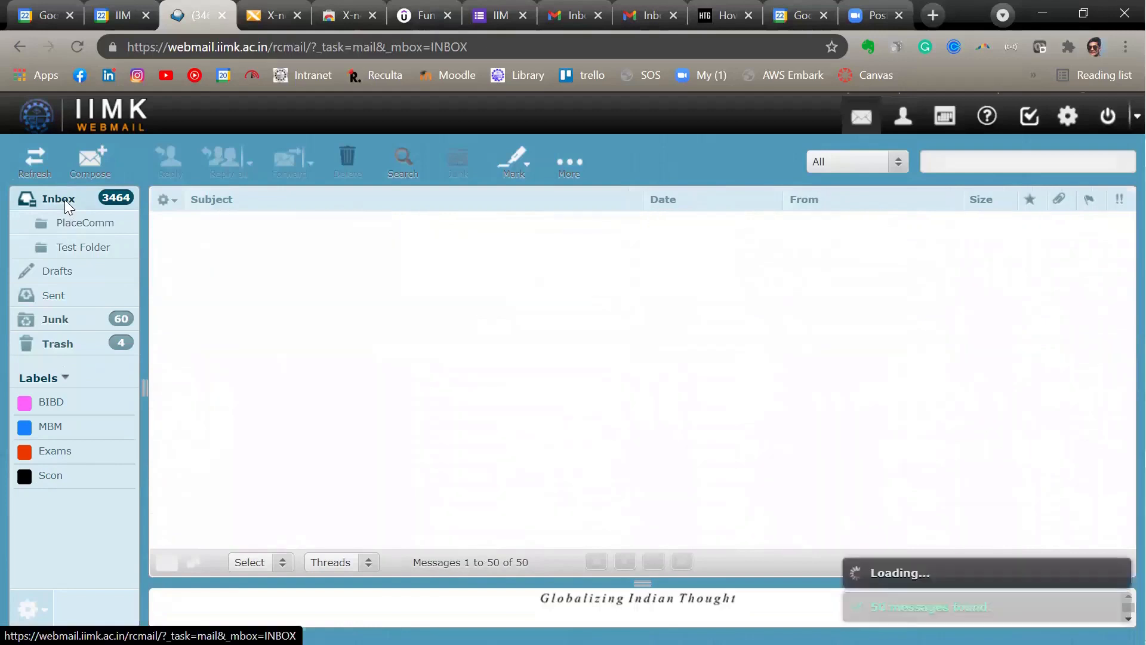
scroll(466, 358, "down", 3)
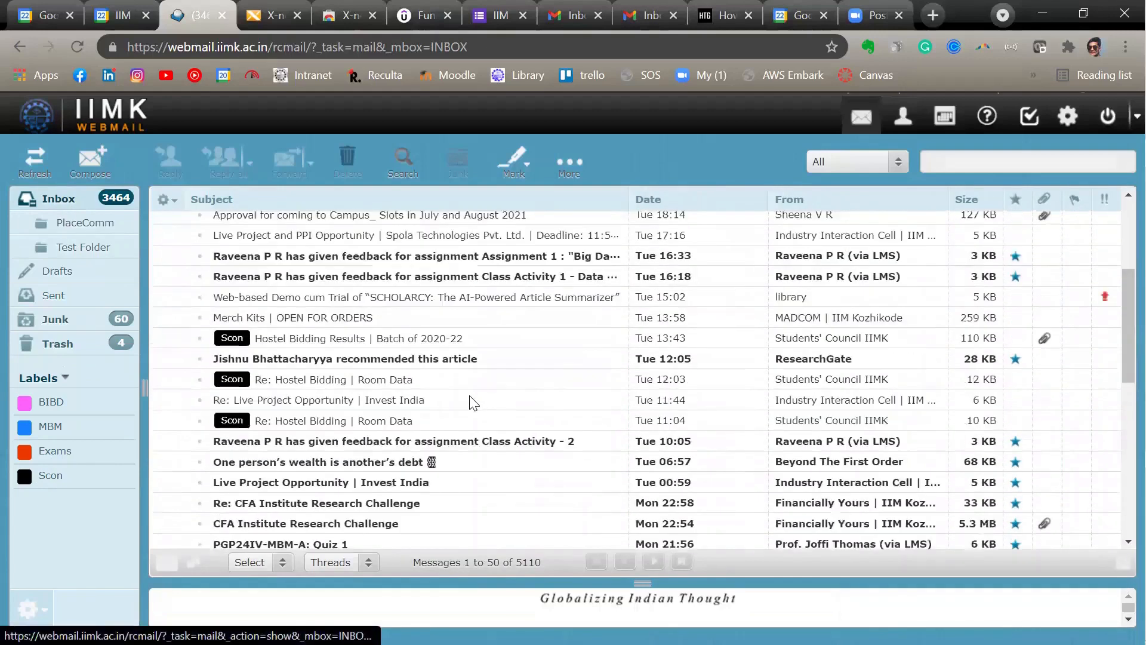
scroll(468, 394, "up", 5)
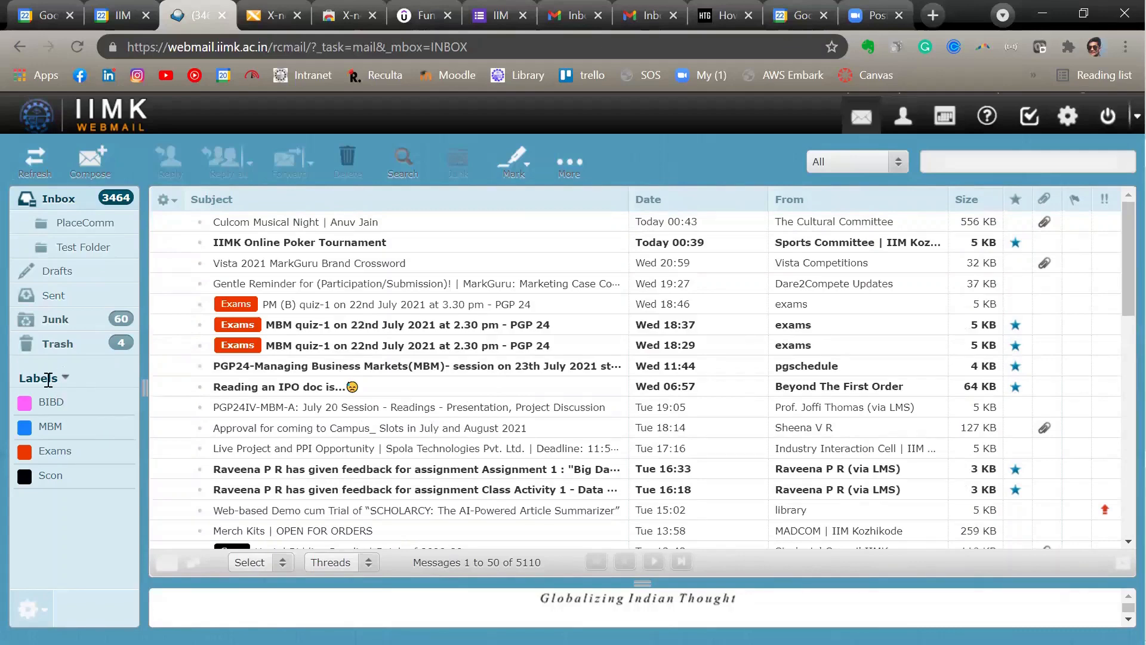
- Open the label preferences and start a new label named NCM with the blue colour #3b73ff
left_click(1068, 119)
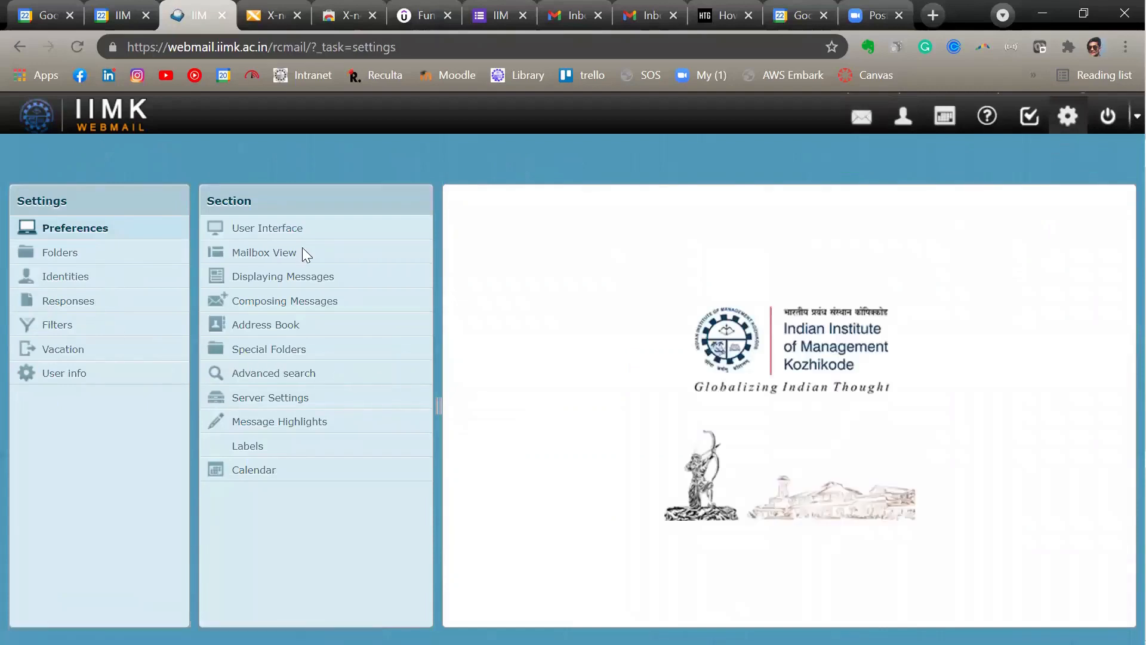
left_click(272, 446)
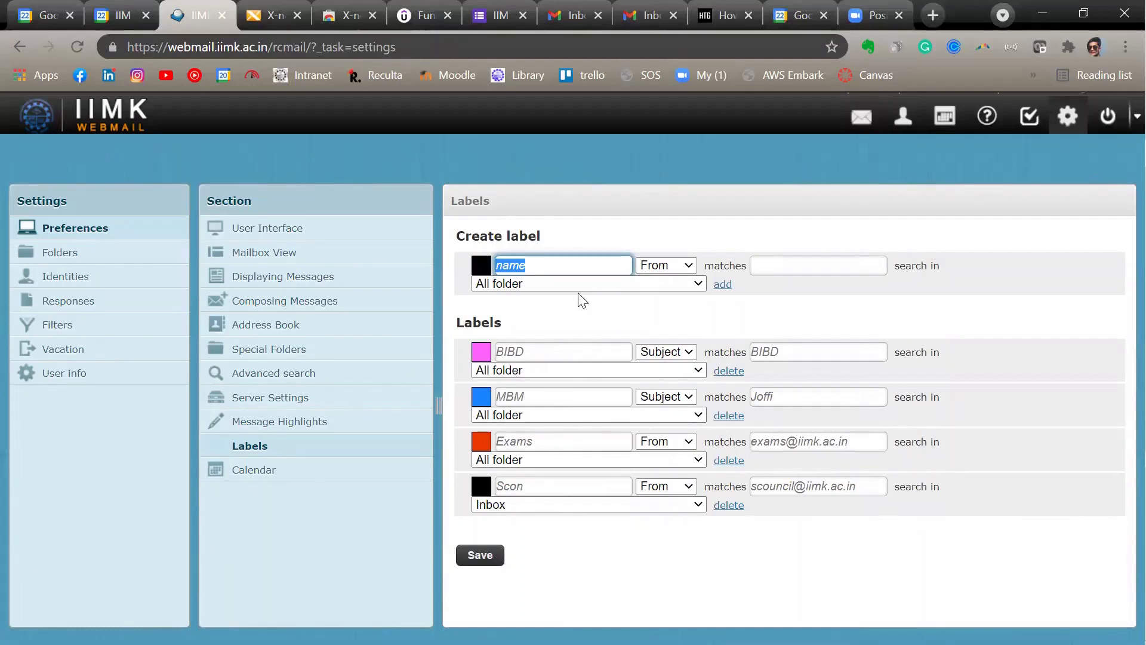
key("BackSpace")
left_click(481, 265)
left_click_drag(505, 291, 581, 323)
left_click(654, 289)
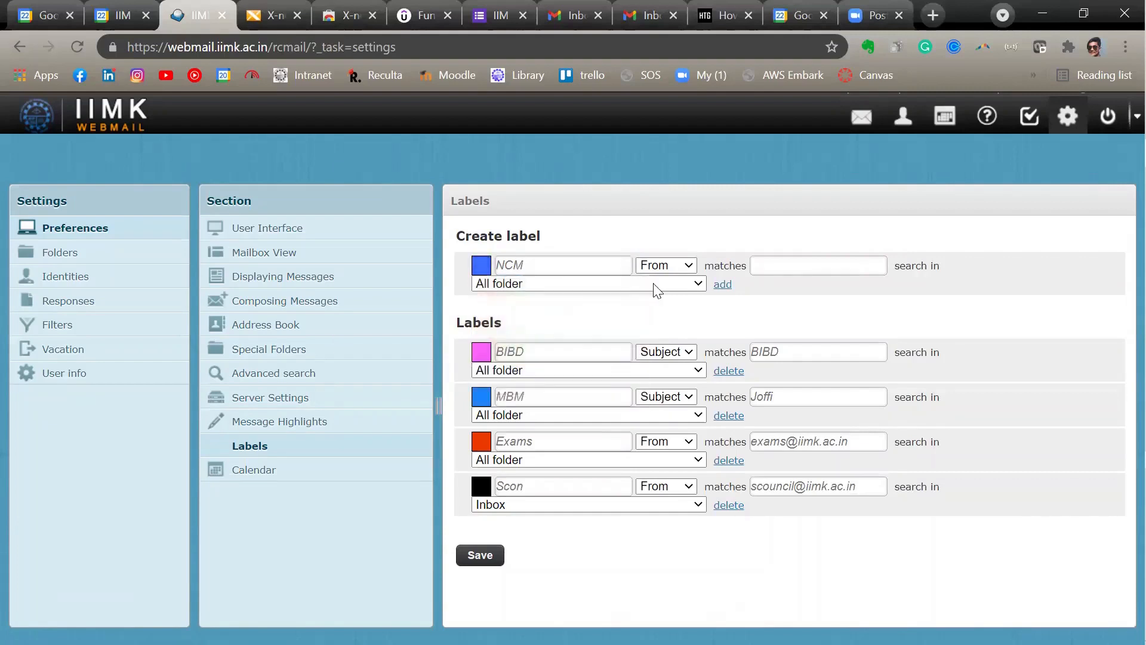
- Make the NCM label match mail whose From field is the professor's e-mail address, and save it
left_click(685, 267)
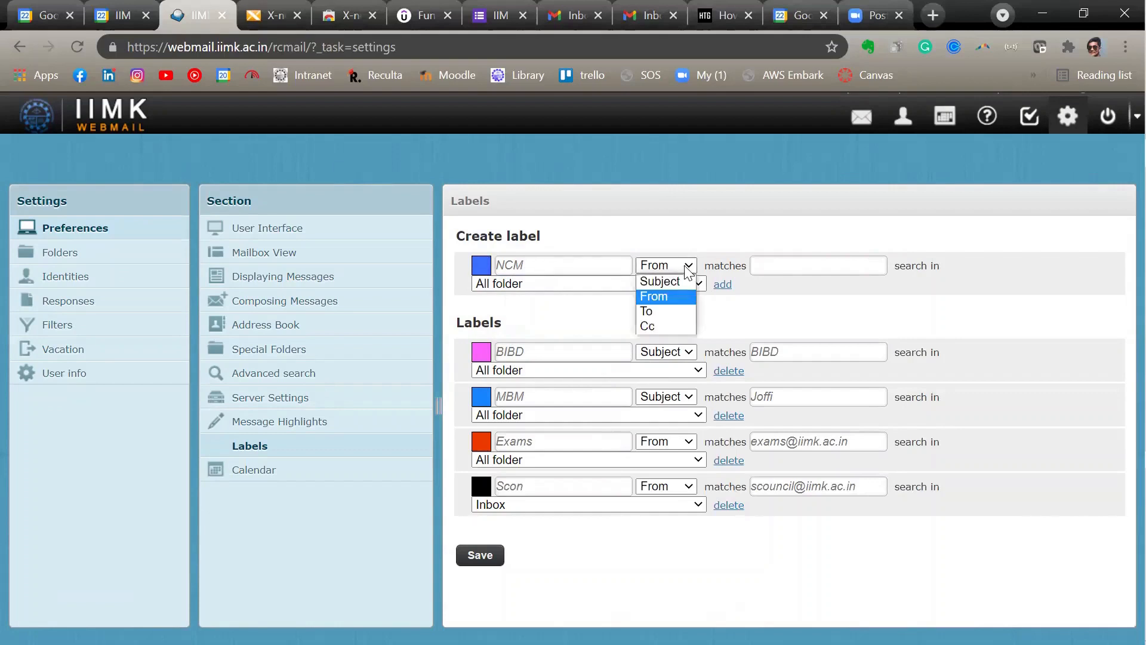
left_click(667, 296)
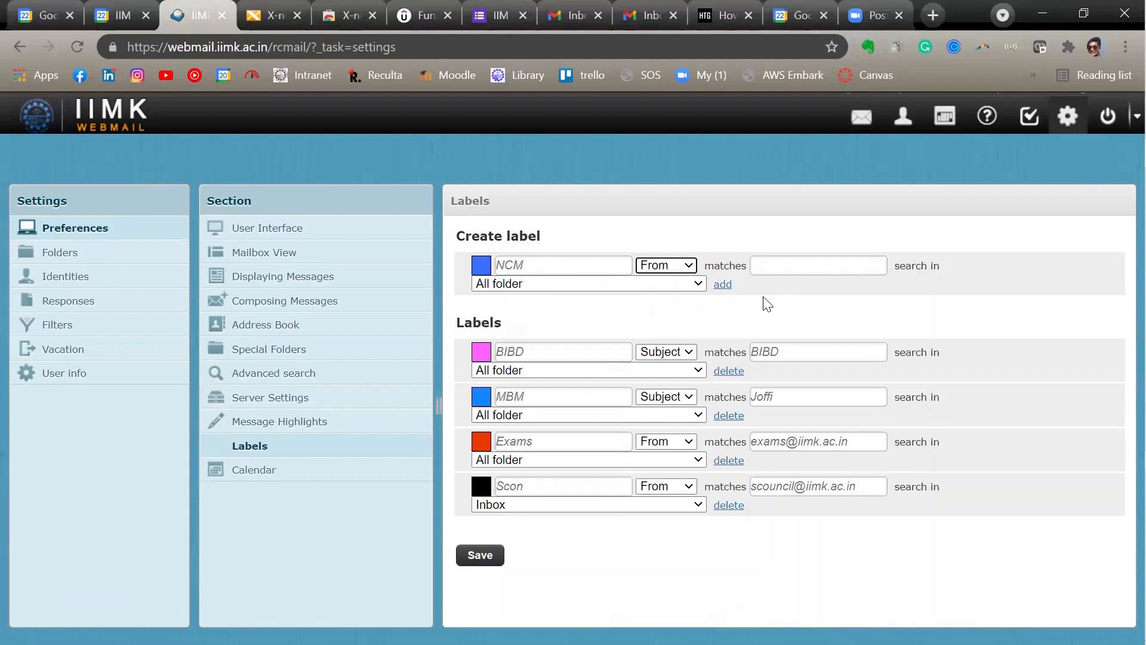
left_click(778, 262)
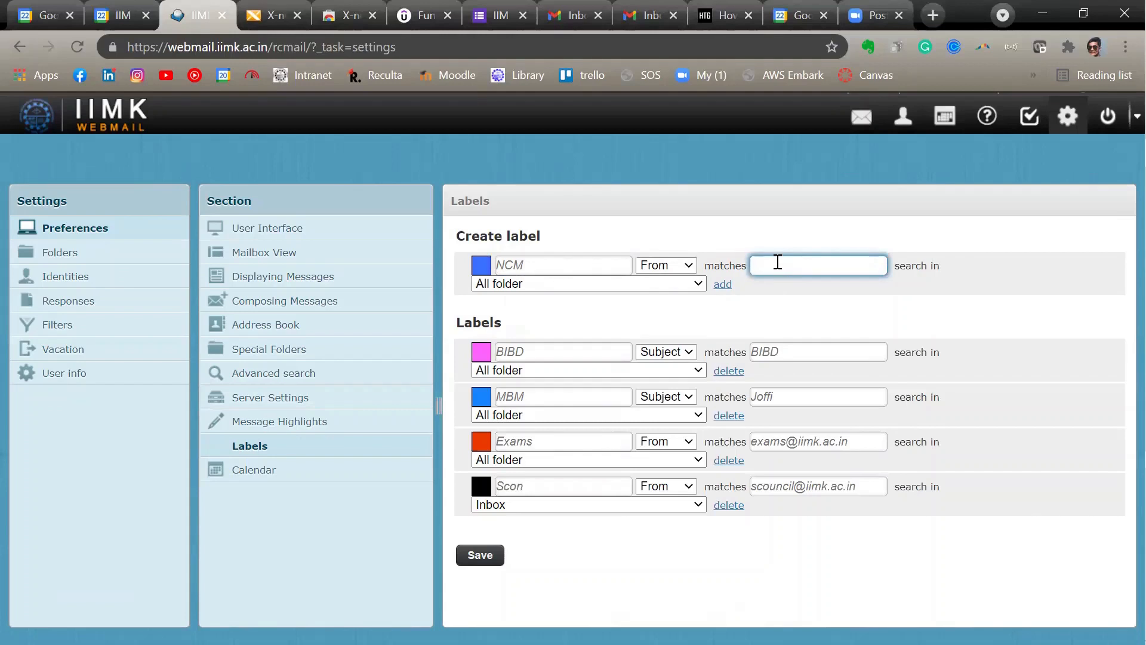
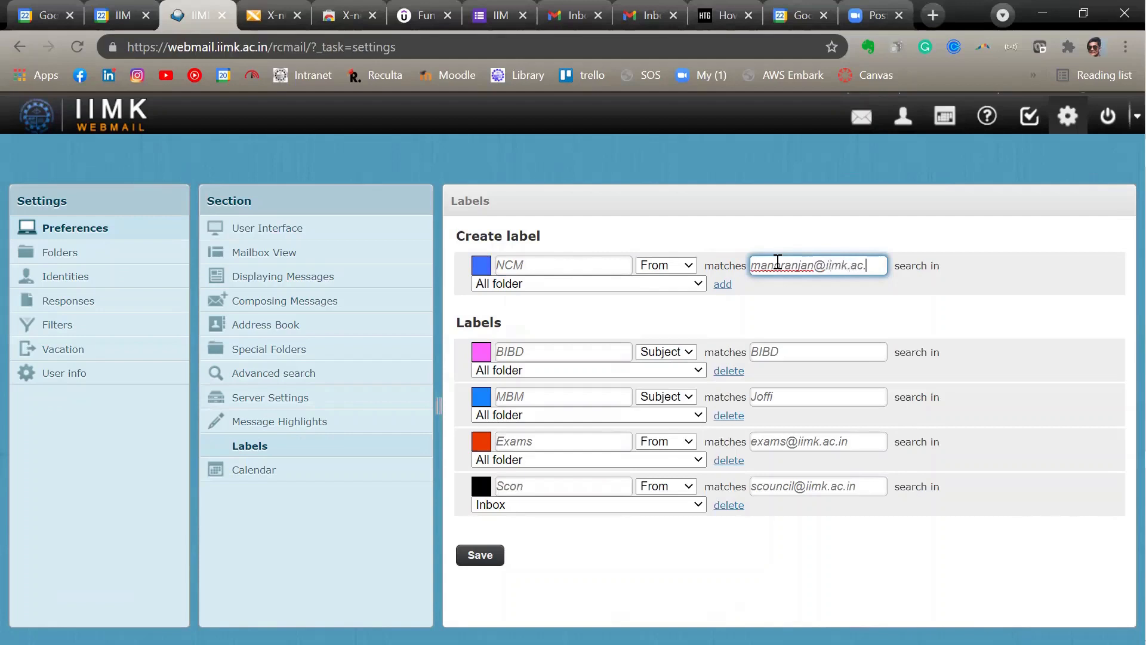
left_click(480, 557)
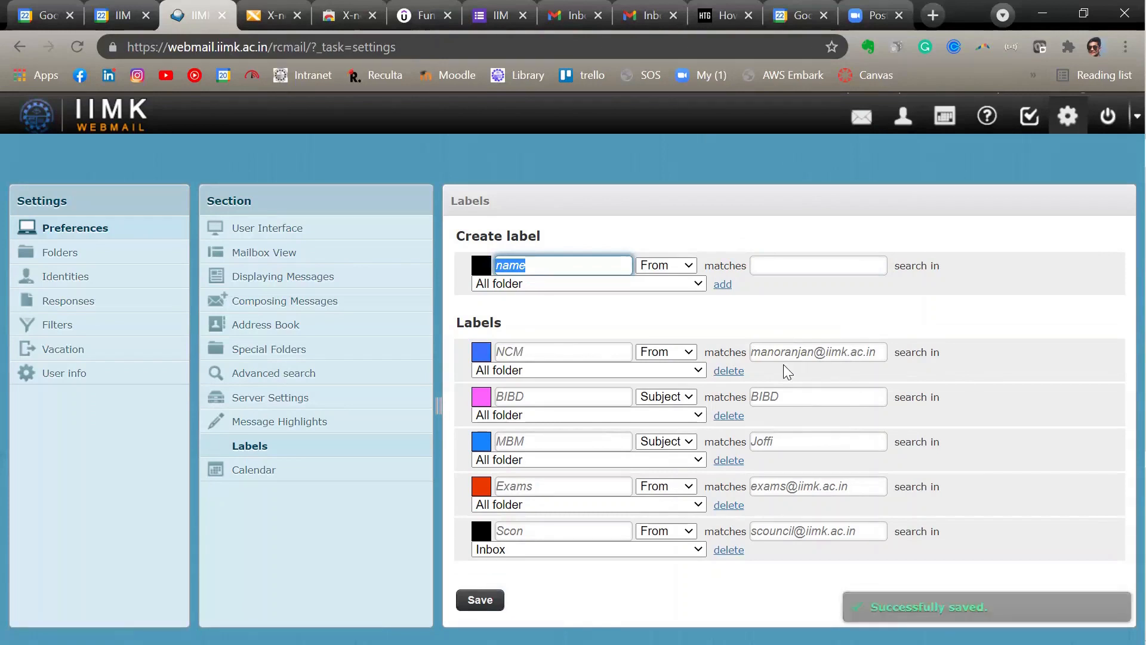
left_click(484, 271)
left_click_drag(583, 323, 585, 404)
left_click(783, 323)
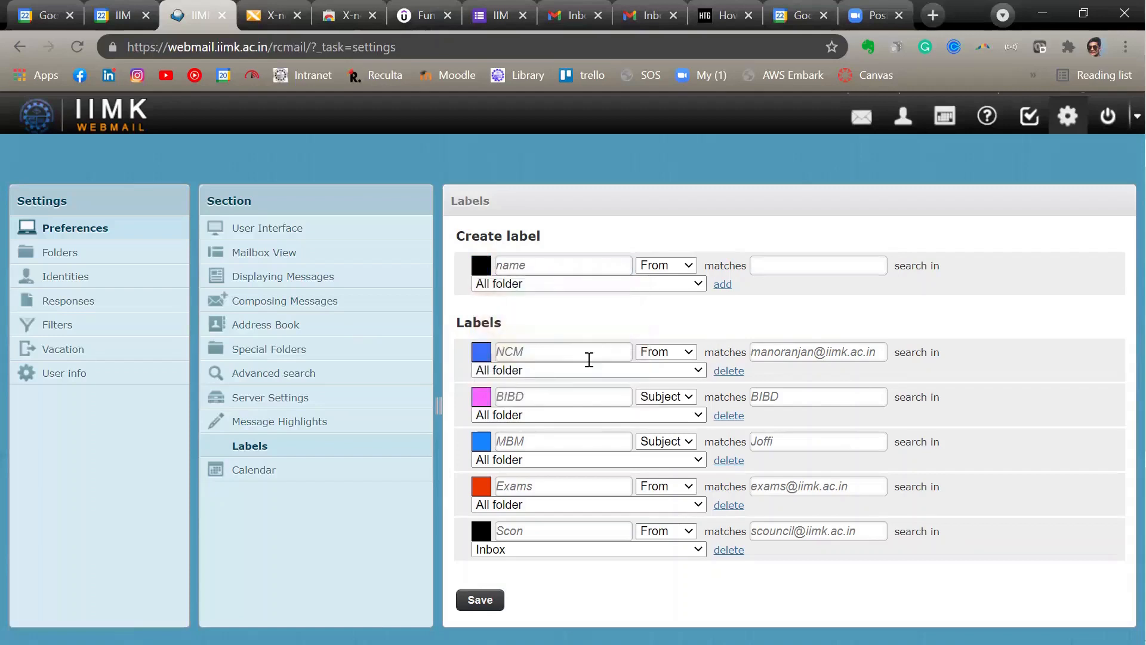
- Copy the colour code of the existing NCM label
left_click(481, 351)
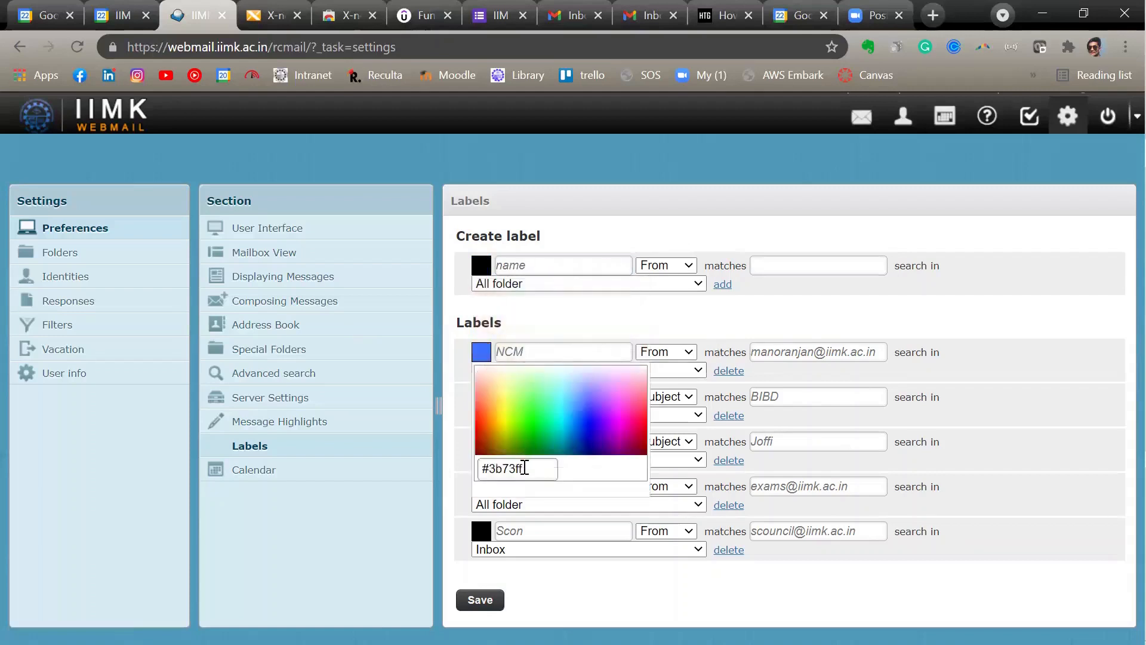
left_click(486, 357)
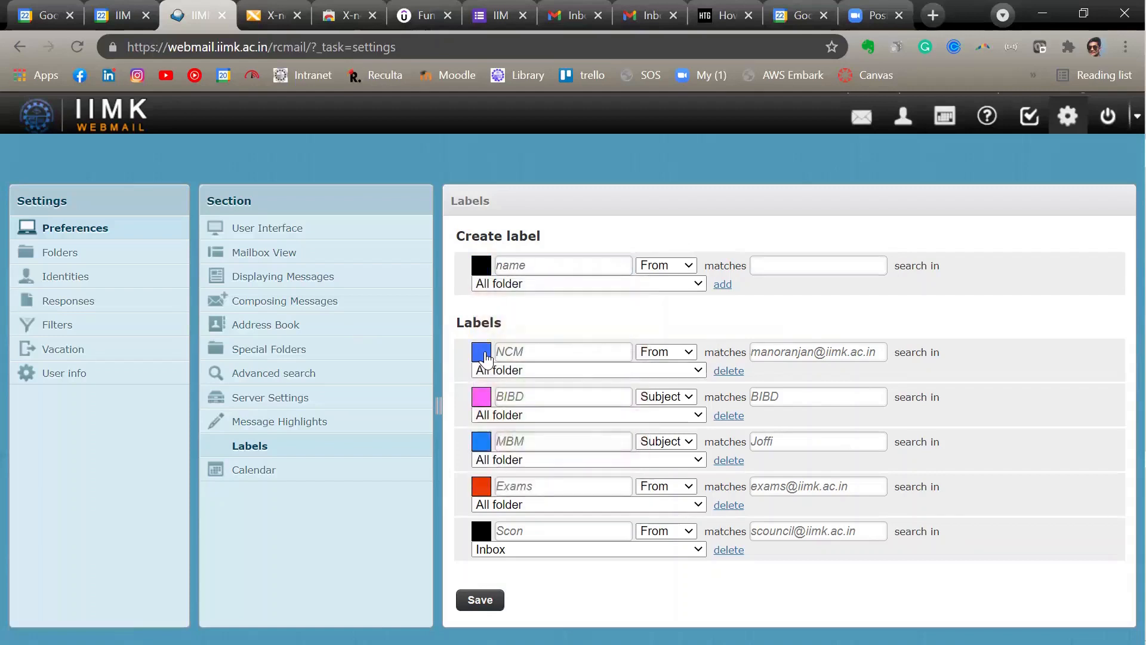
left_click(485, 351)
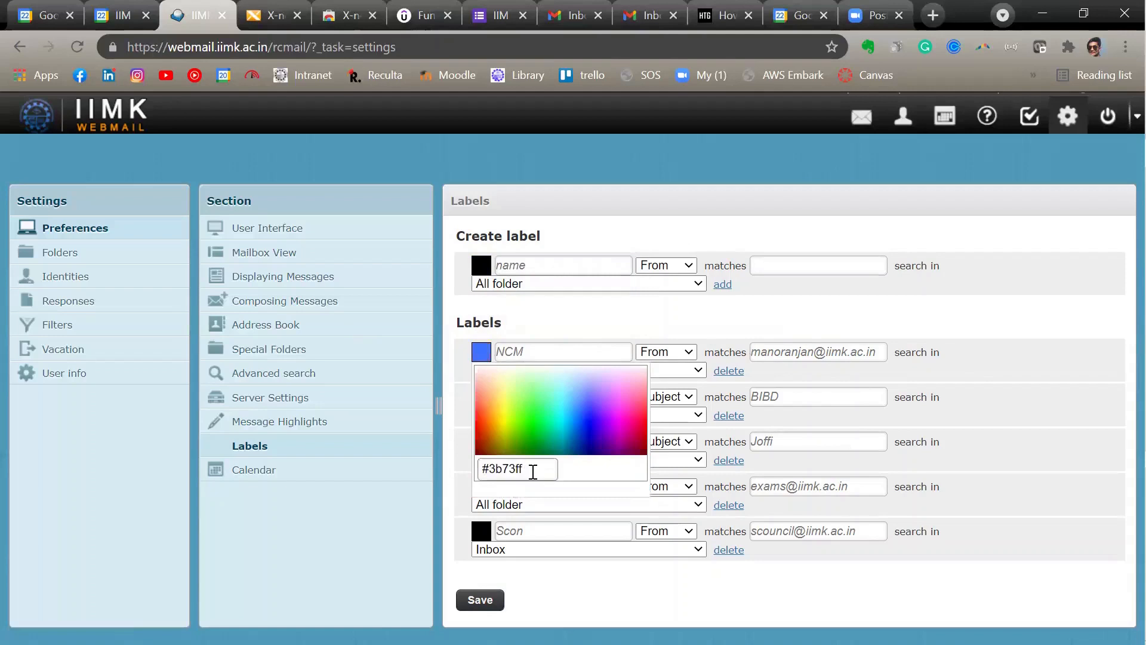
left_click_drag(530, 471, 461, 480)
key("ctrl+c")
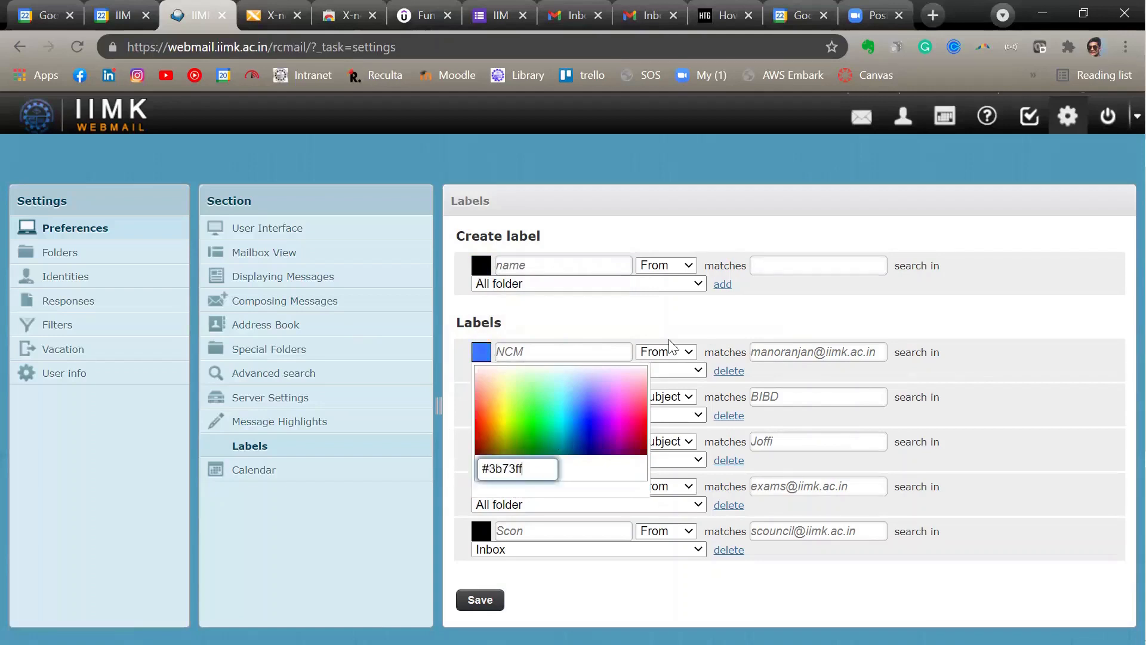
left_click(651, 314)
- Try to paste the copied colour code as the new label's colour
left_click(483, 268)
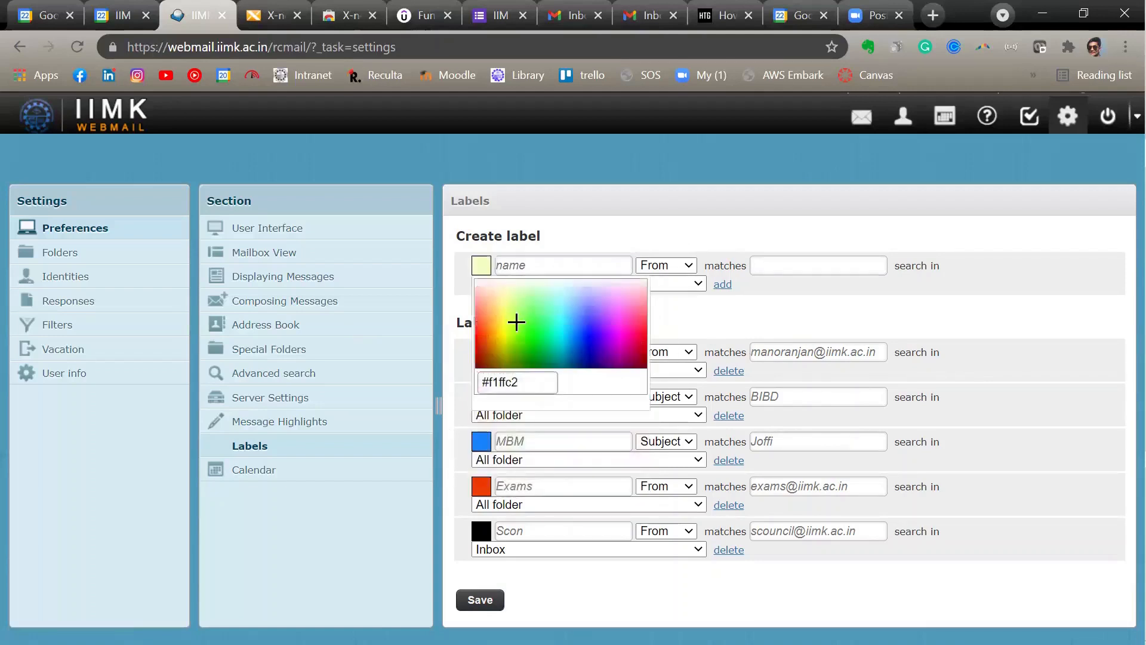
left_click_drag(532, 382, 443, 387)
key("ctrl+v")
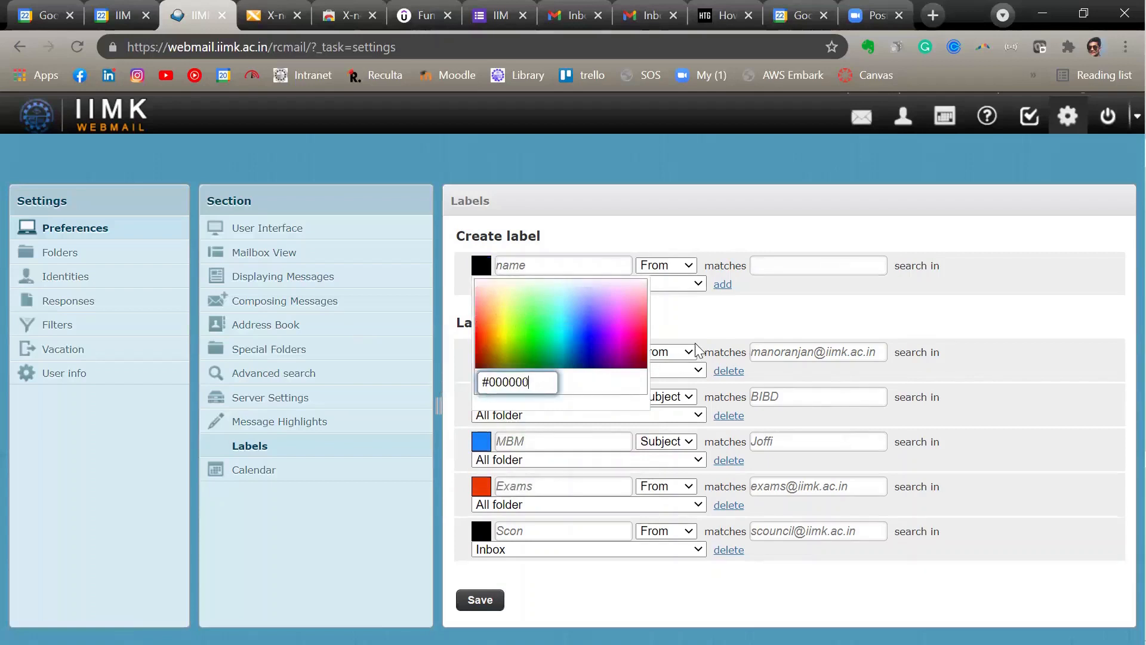
left_click(710, 334)
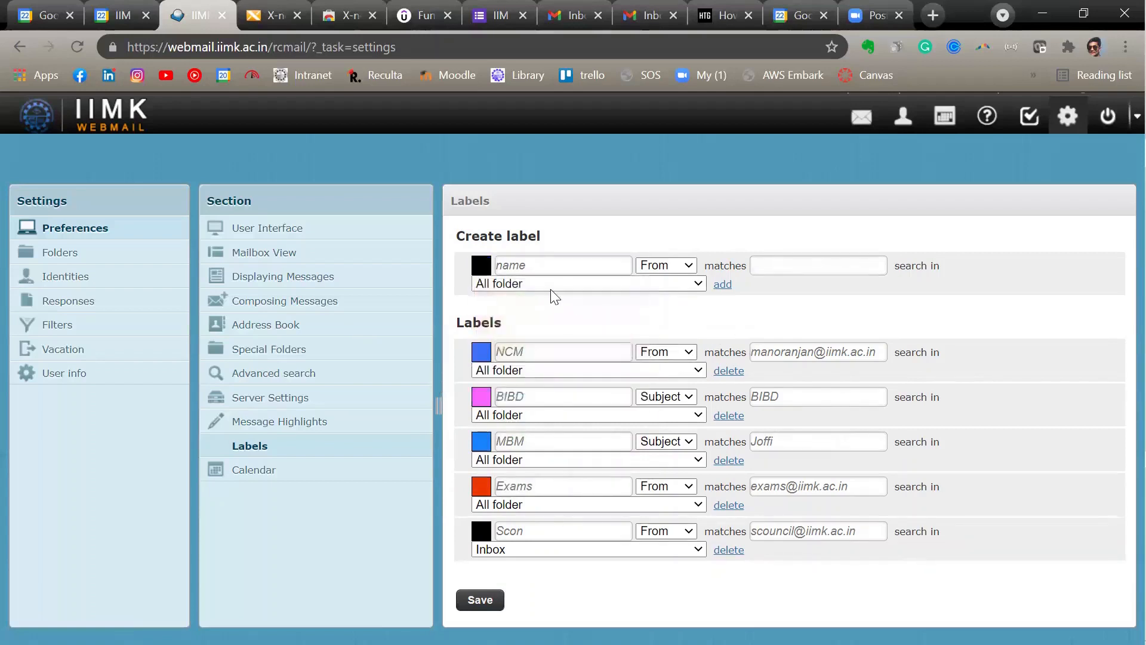
- Set the new label's colour to #3b73ff and name it NCM
left_click(481, 266)
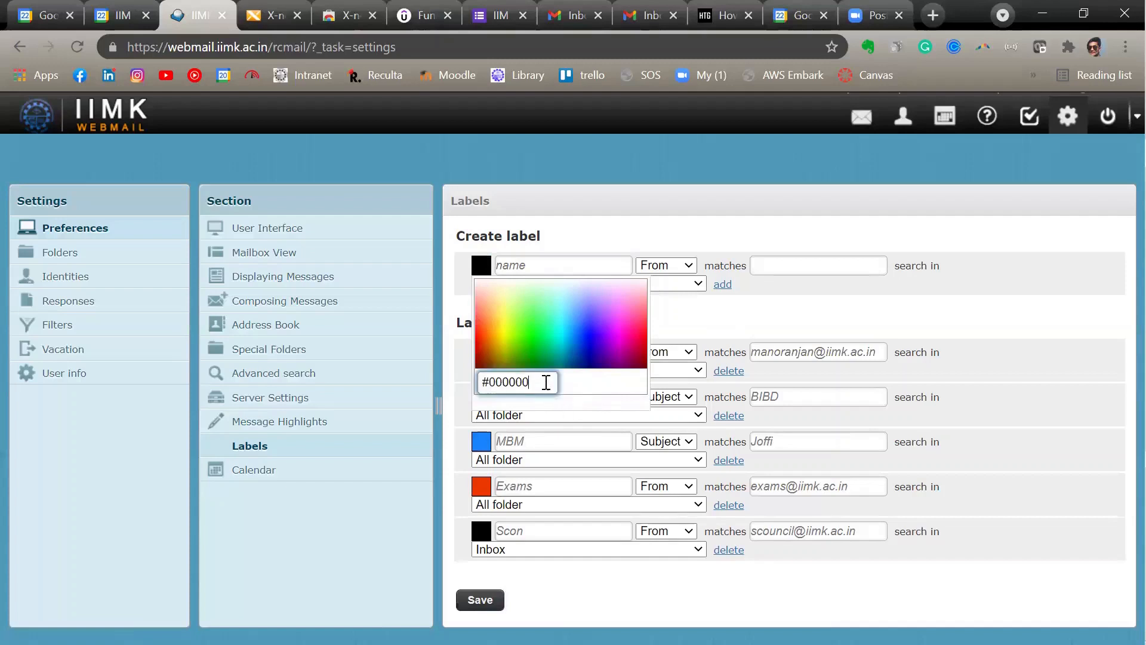
left_click_drag(545, 381, 434, 378)
key("ctrl+v")
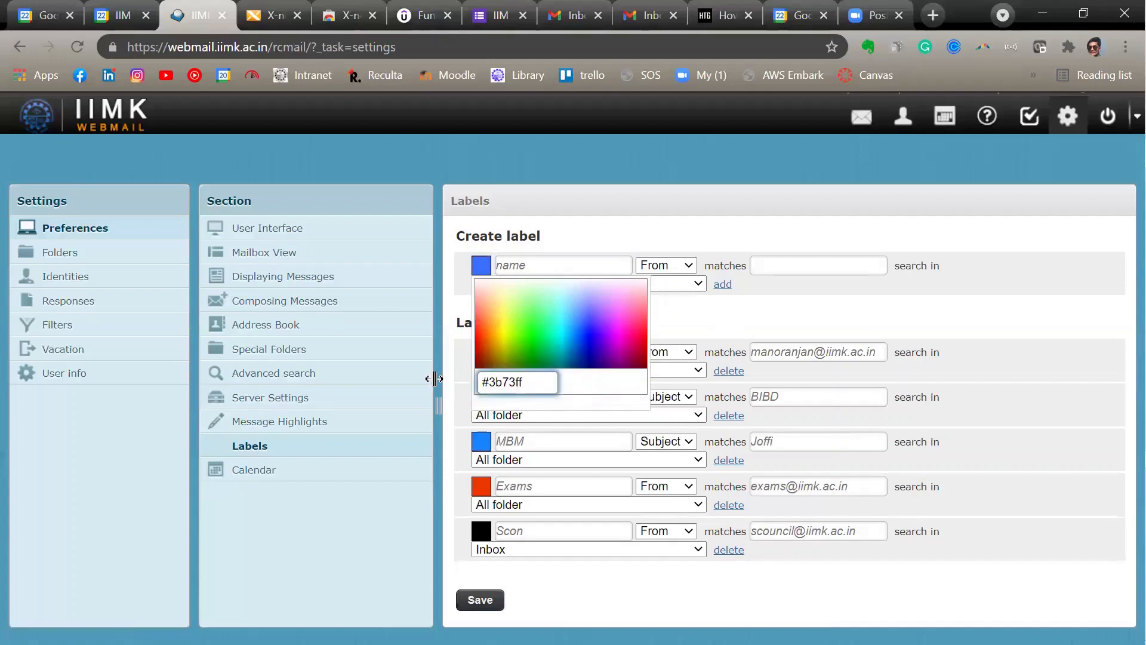
left_click(434, 379)
left_click(582, 263)
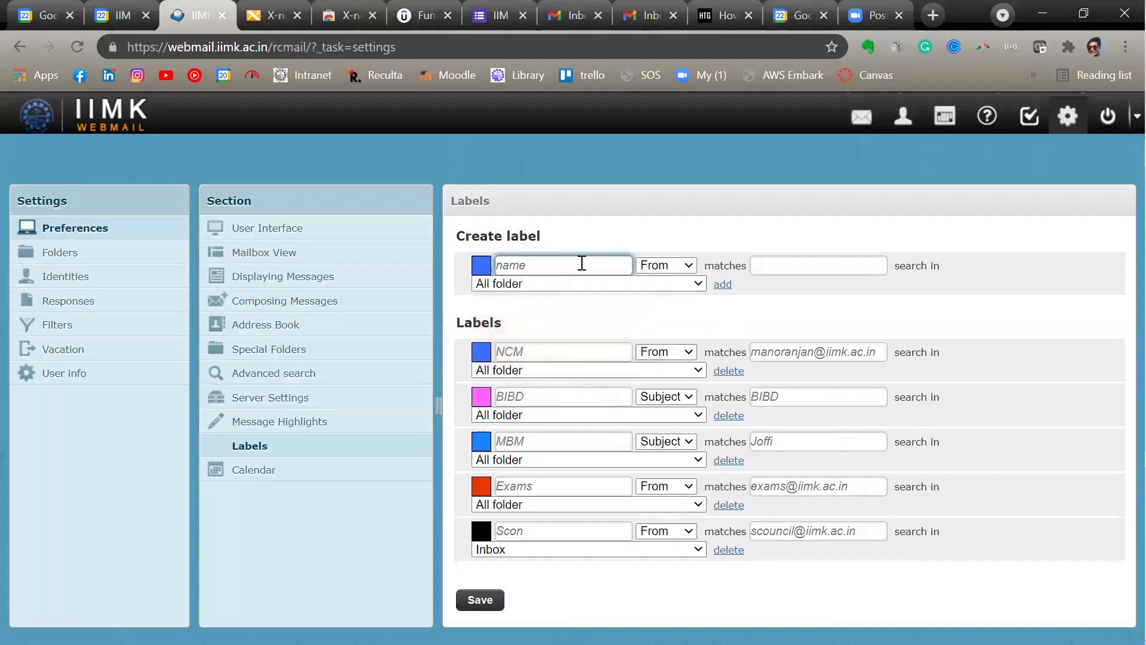
type("NC")
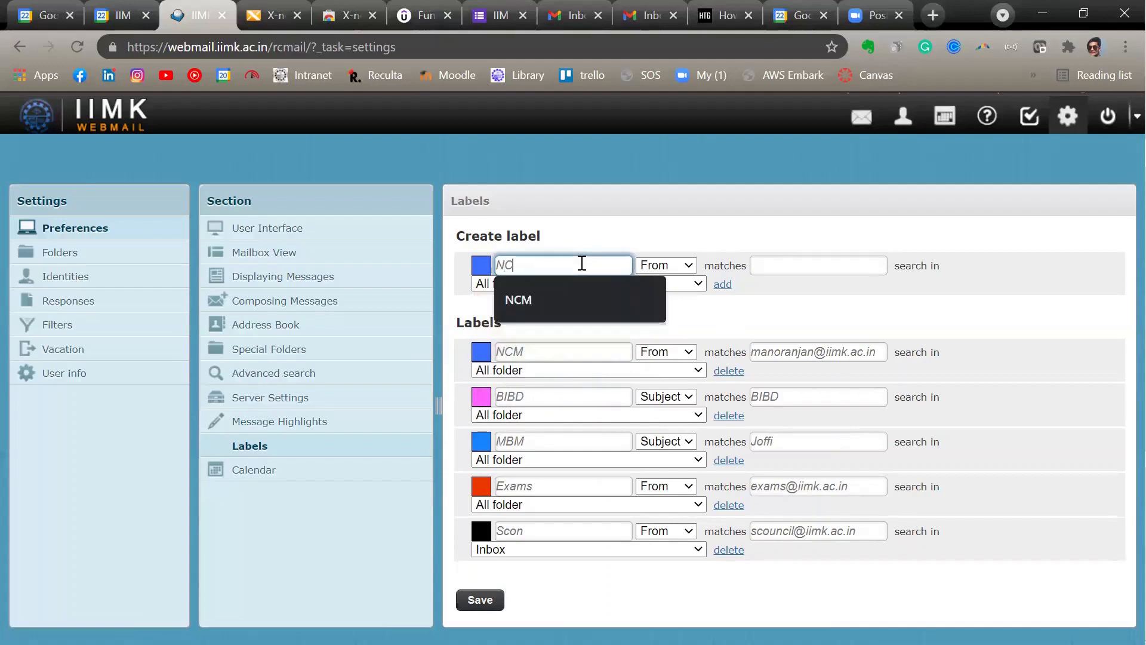
type("M")
left_click(683, 309)
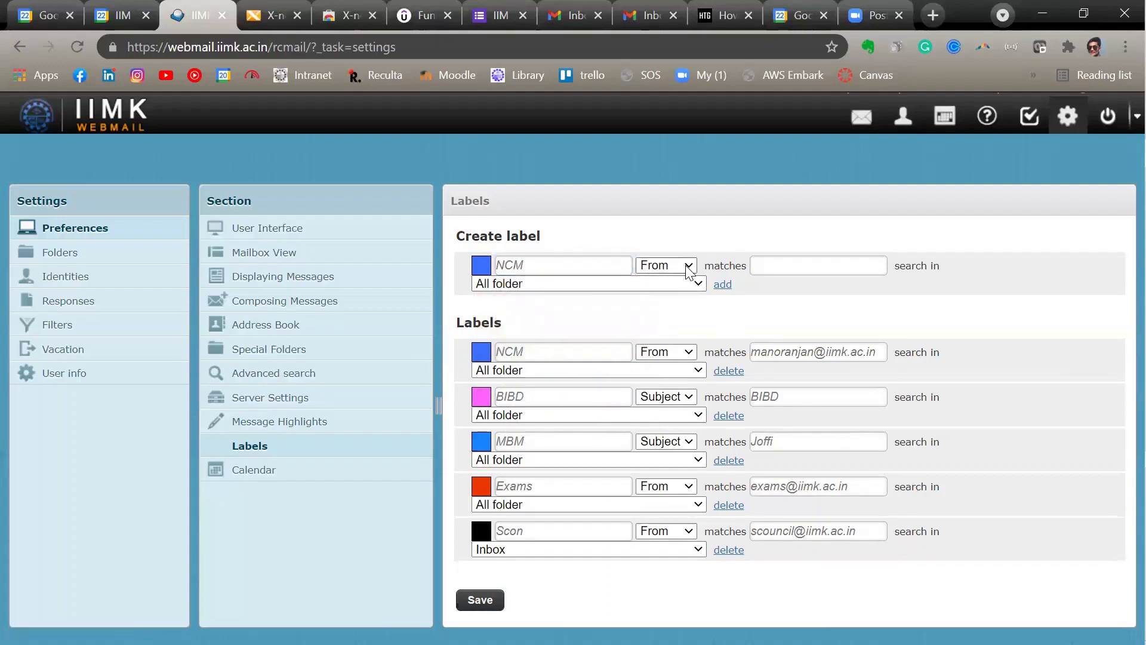
- Make the second NCM label match mail whose Subject contains NCM, and save the labels
left_click(688, 270)
left_click(673, 282)
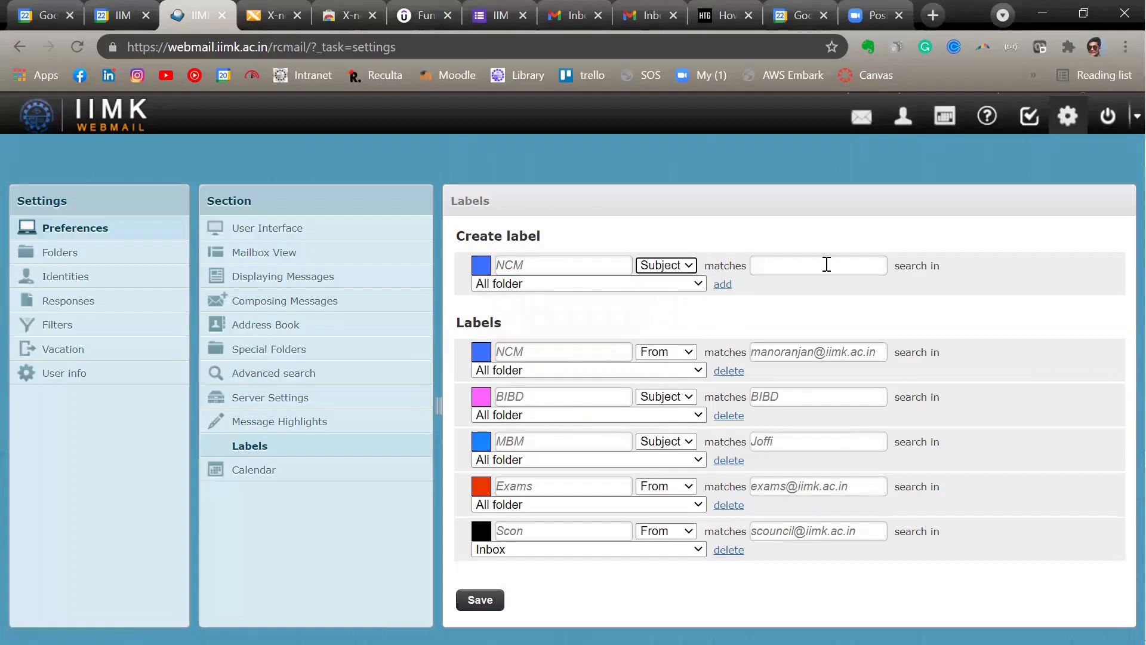
left_click(822, 262)
type("N")
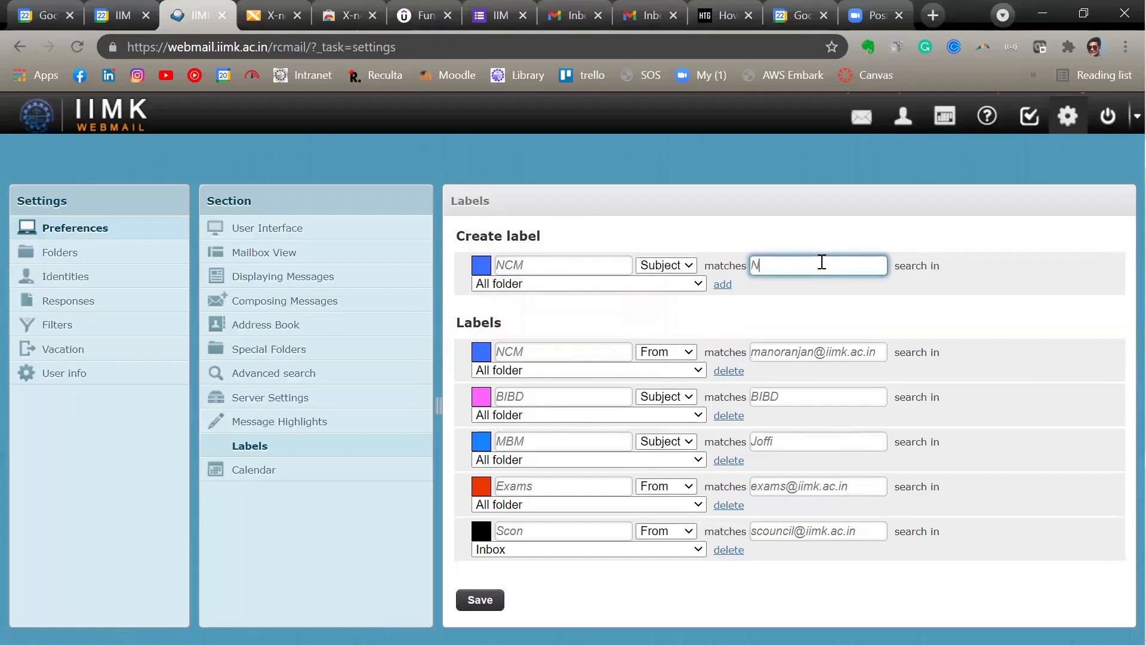
type("CM")
left_click(484, 602)
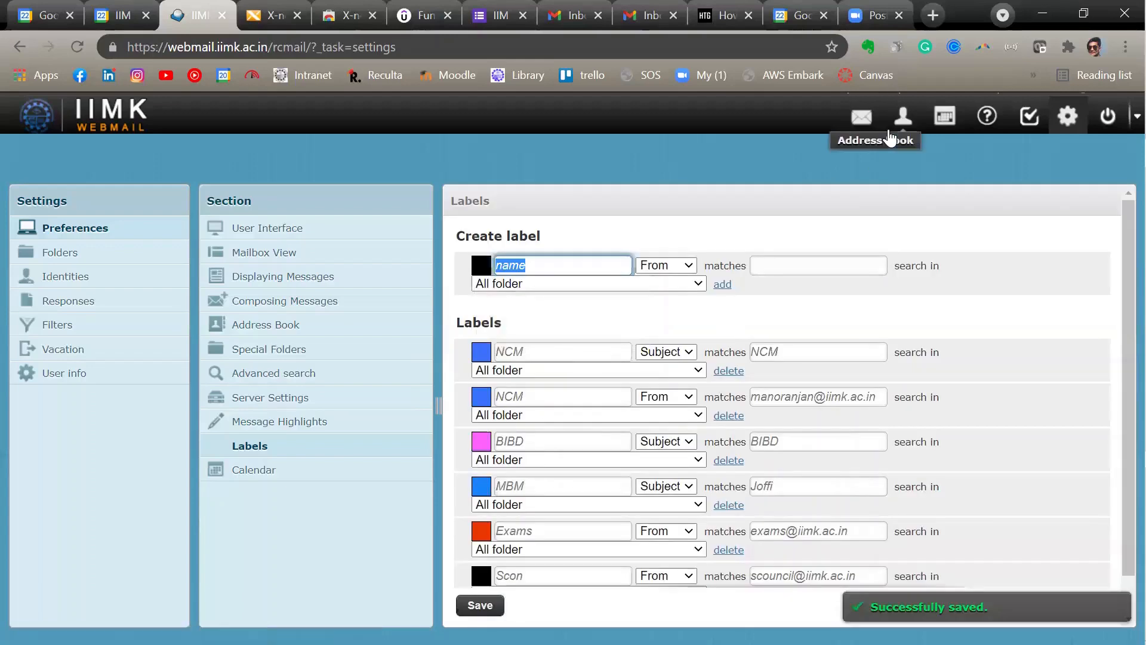
- Return to the mailbox and list the messages under the first NCM label
left_click(861, 116)
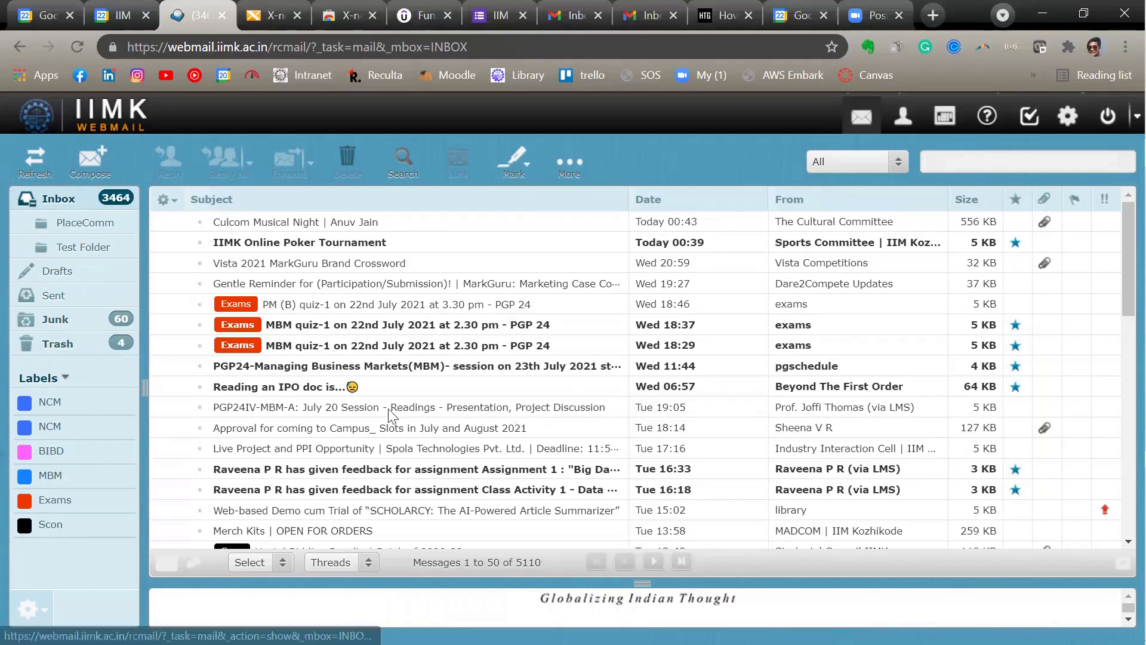
left_click(64, 406)
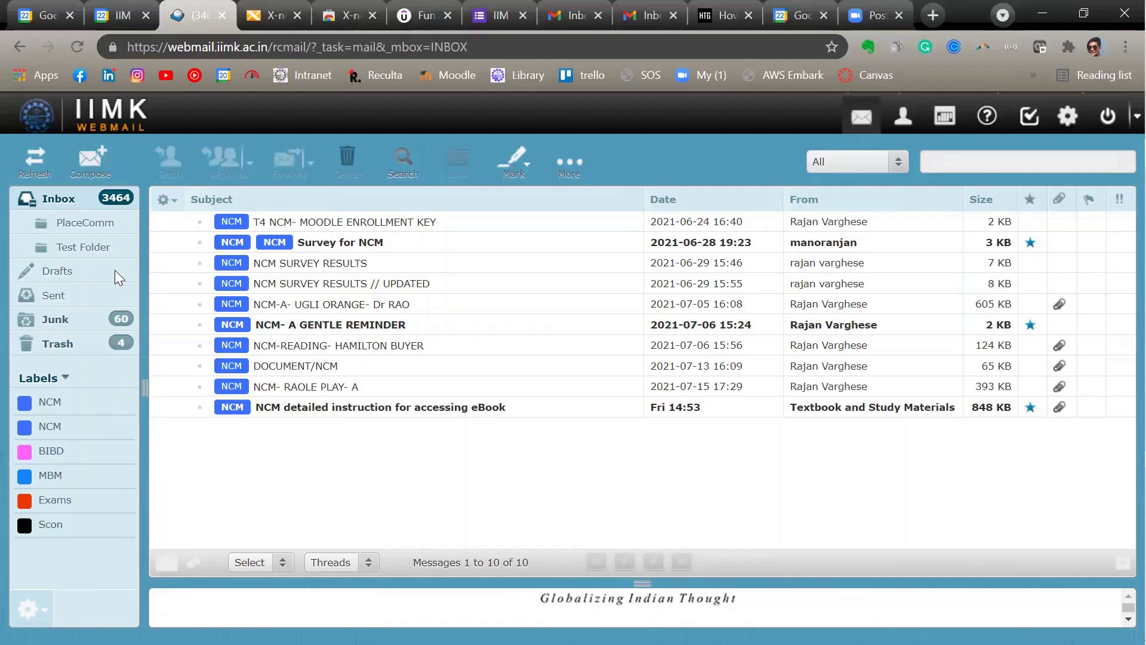
- Return to the full inbox, preview the "MBM quiz-1 on 22nd July 2021 at 2.30 pm" mail from Wed 18:37, and enlarge the preview pane
left_click(70, 197)
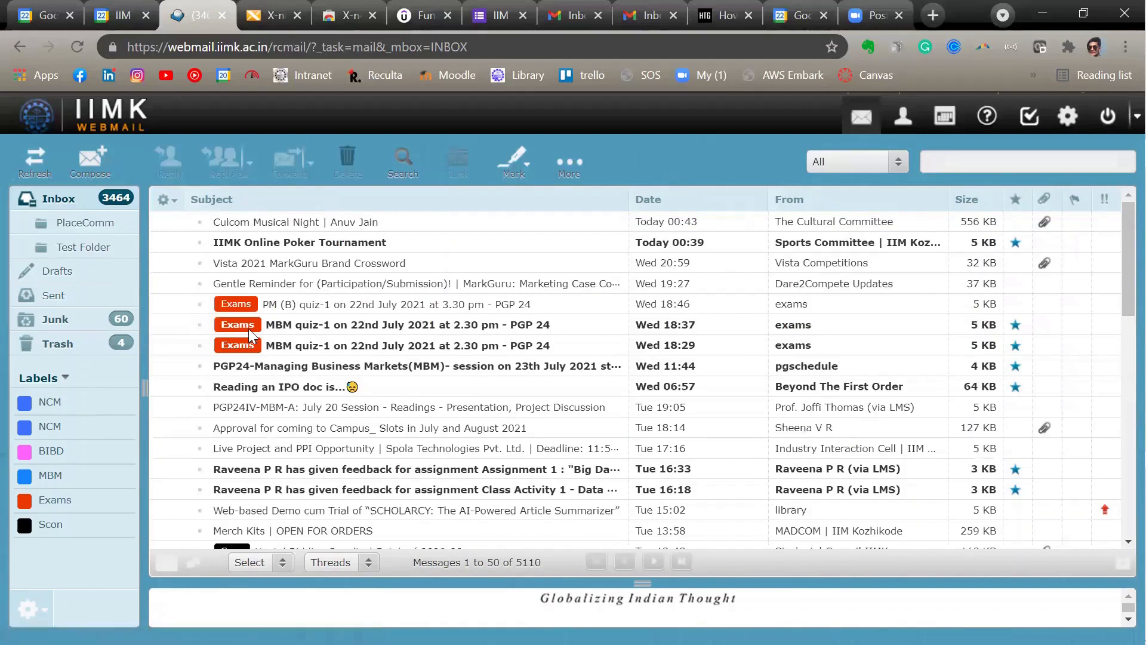
left_click(457, 327)
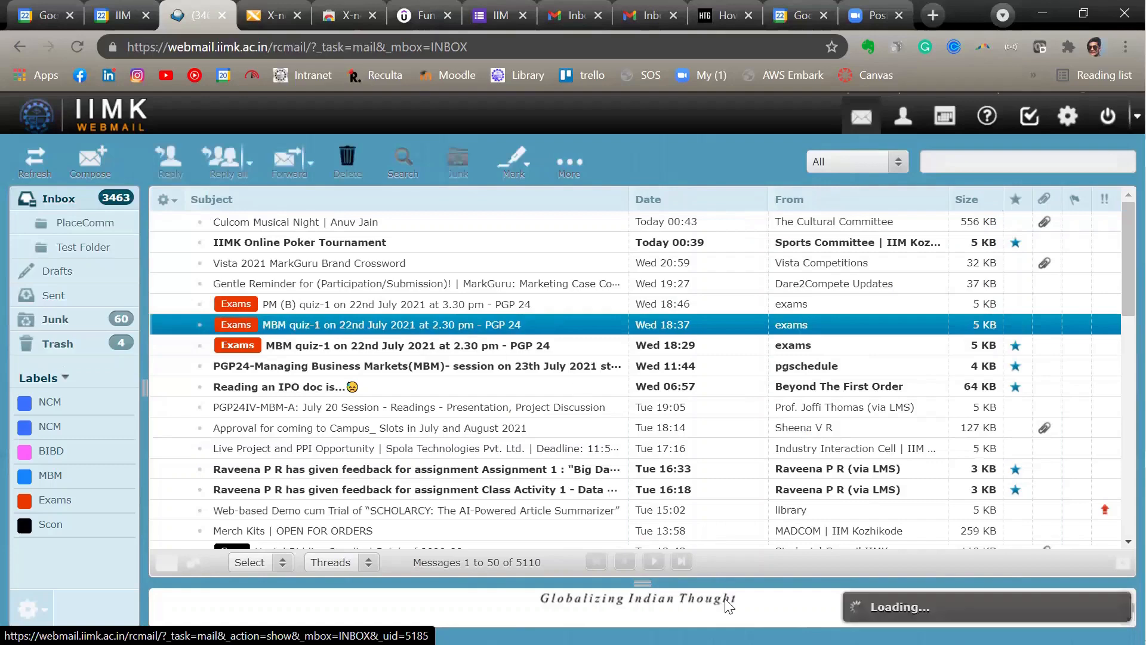
left_click_drag(644, 577, 642, 335)
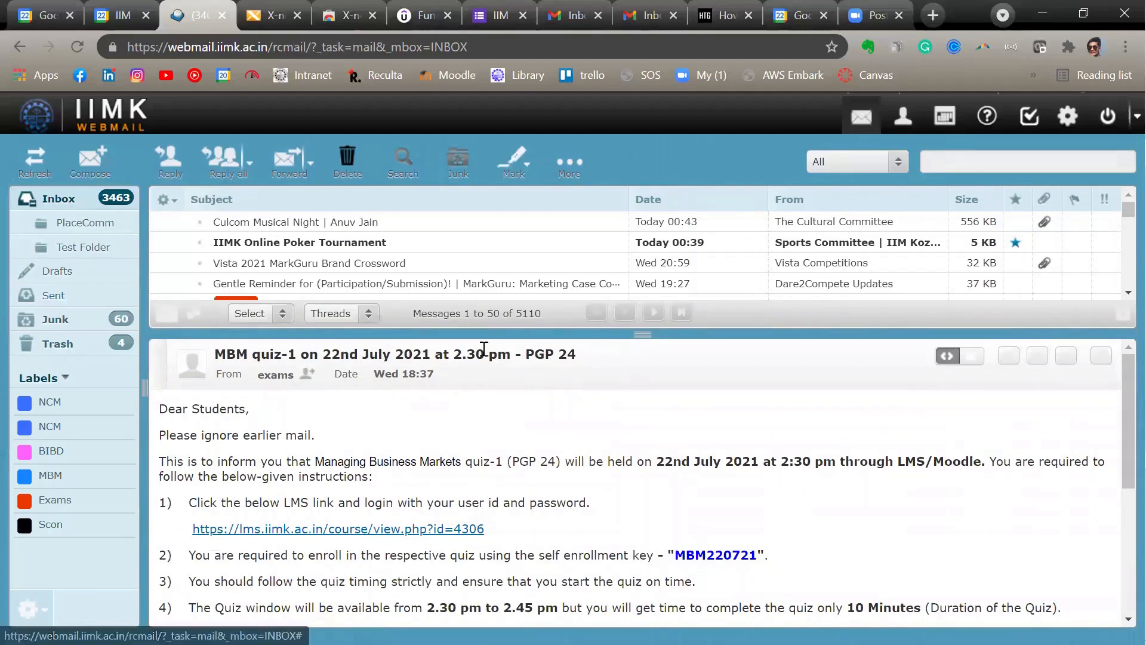
left_click_drag(646, 335, 645, 451)
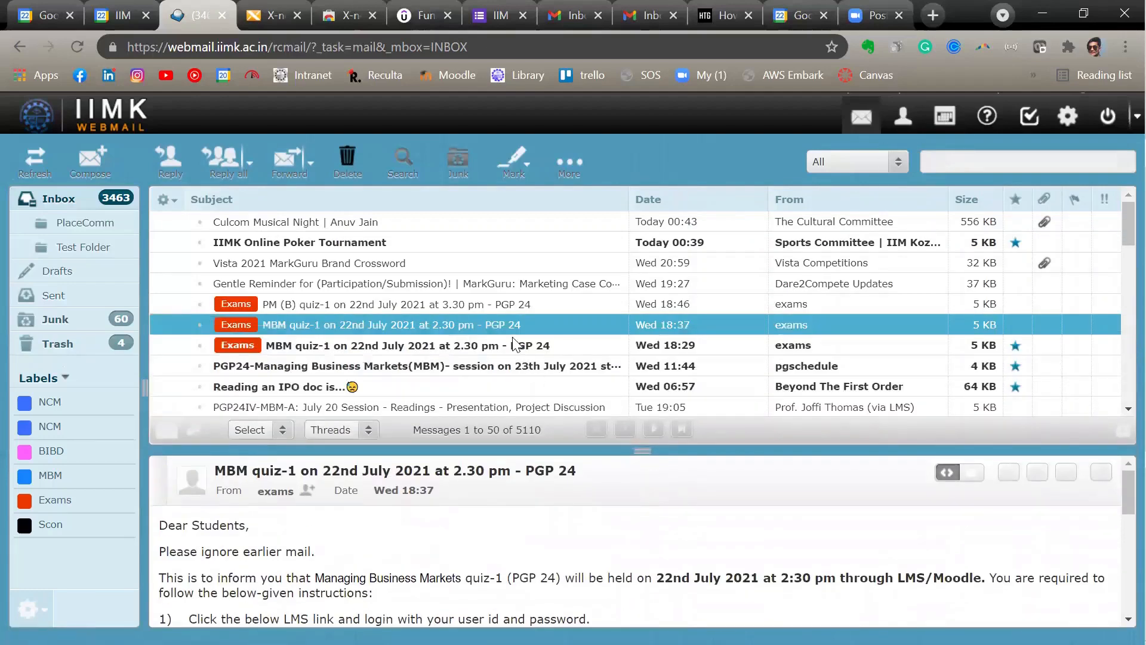
- Start saving the previewed MBM quiz-1 mail as a calendar event
right_click(503, 324)
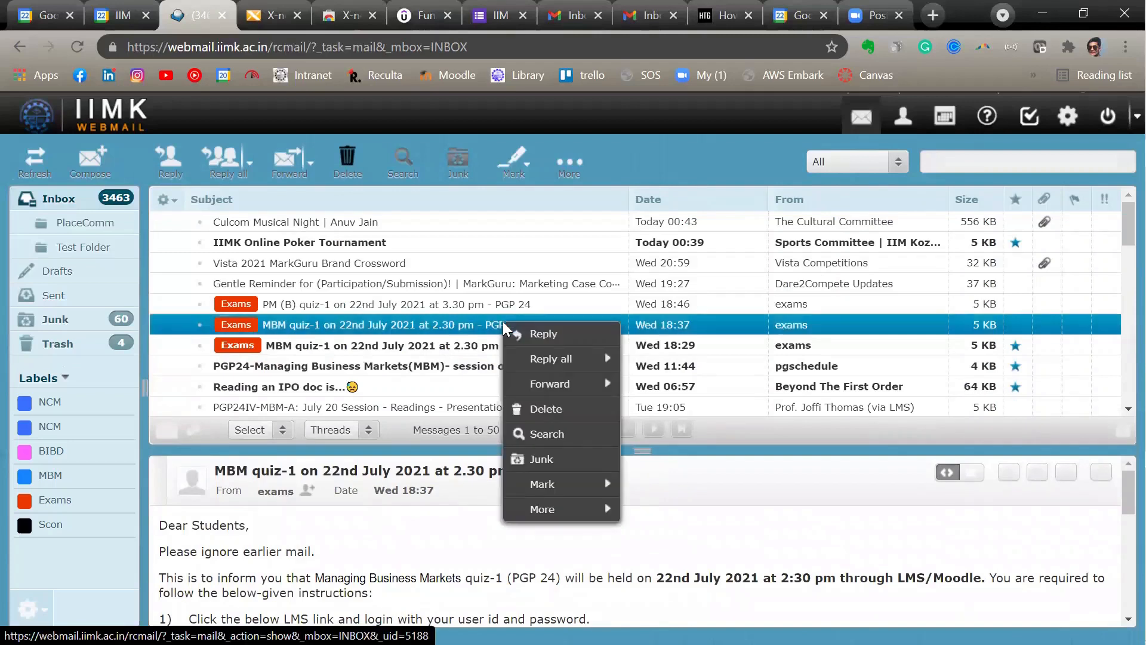
mouse_move(583, 510)
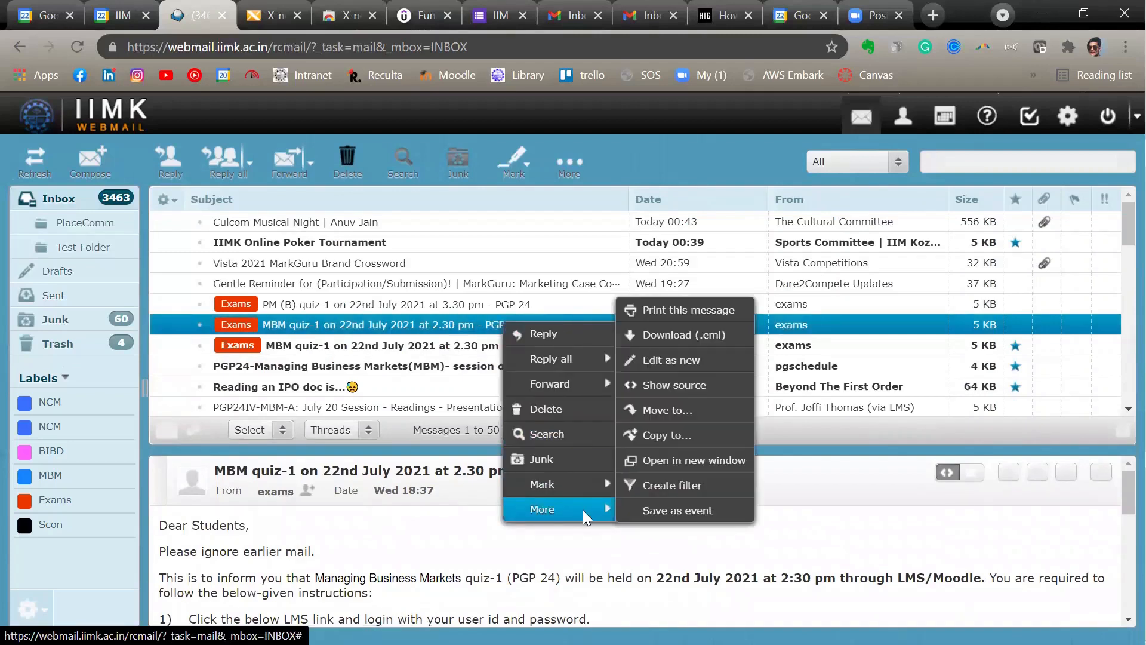
left_click(679, 511)
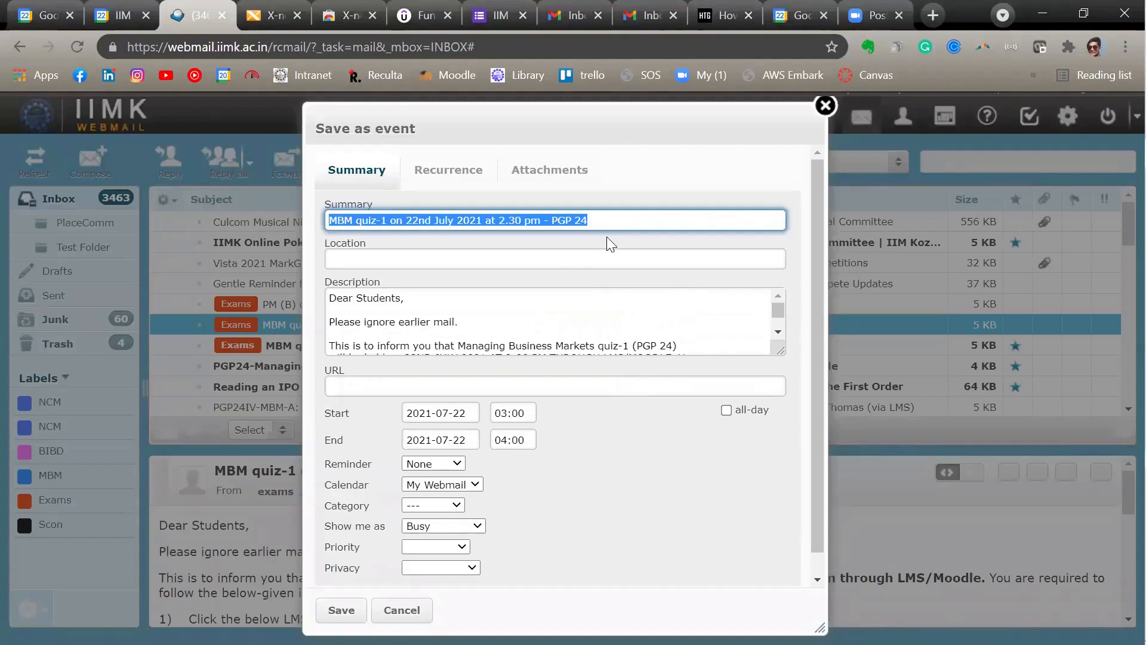
left_click(388, 258)
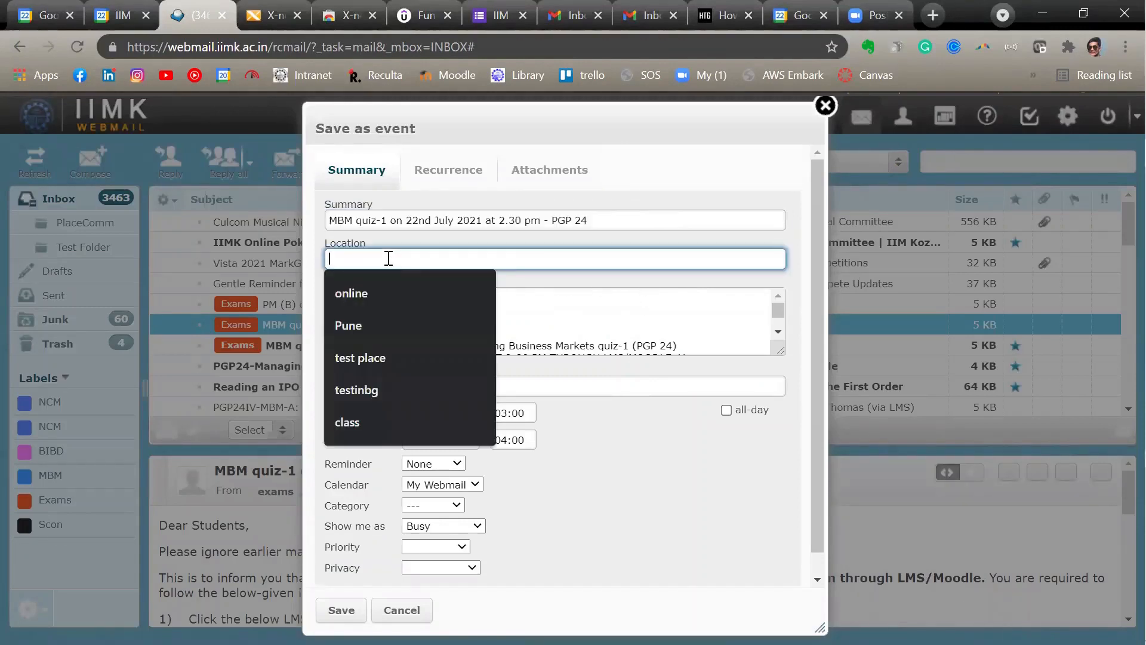
left_click(623, 422)
scroll(563, 324, "down", 3)
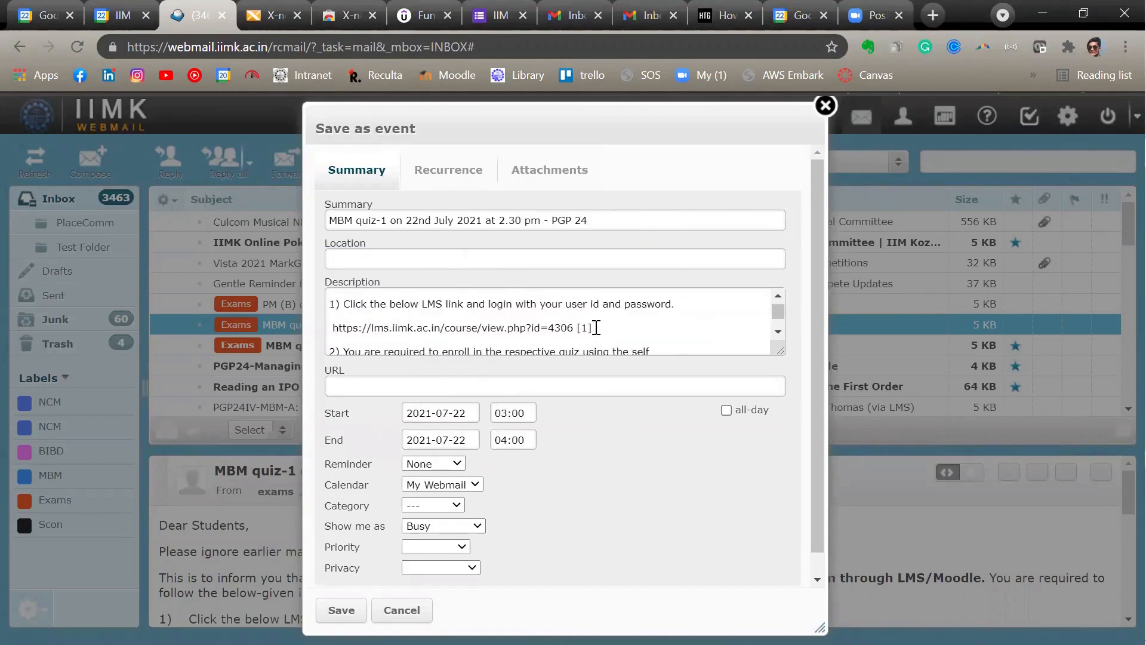
left_click_drag(596, 327, 332, 327)
key("ctrl+c")
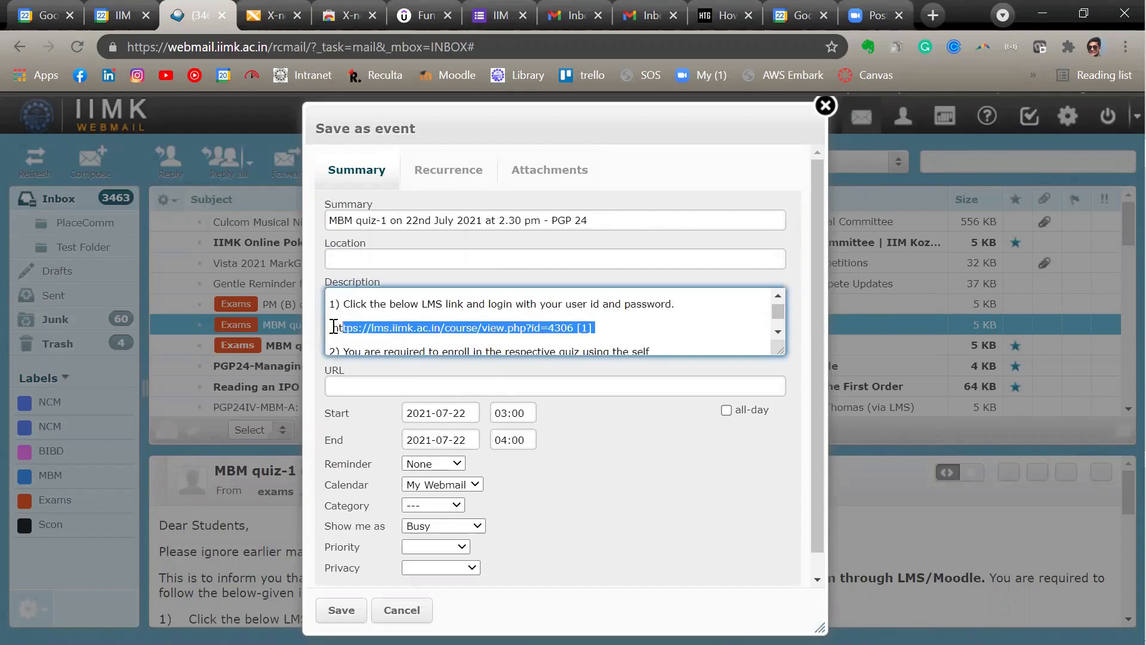
left_click(445, 388)
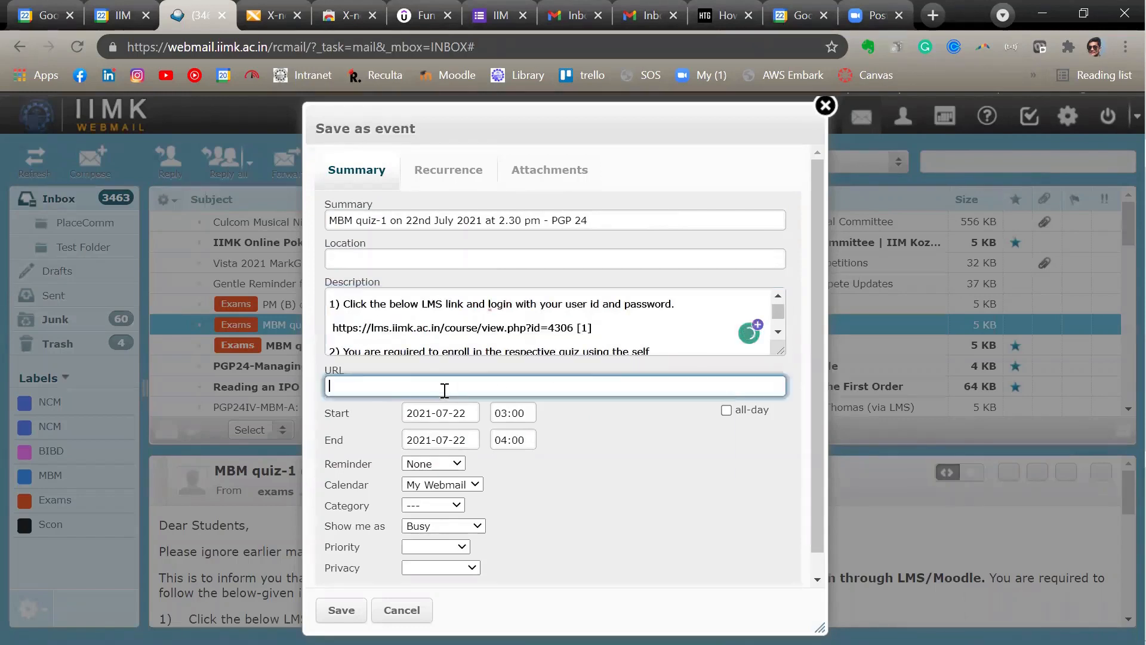
key("ctrl+v")
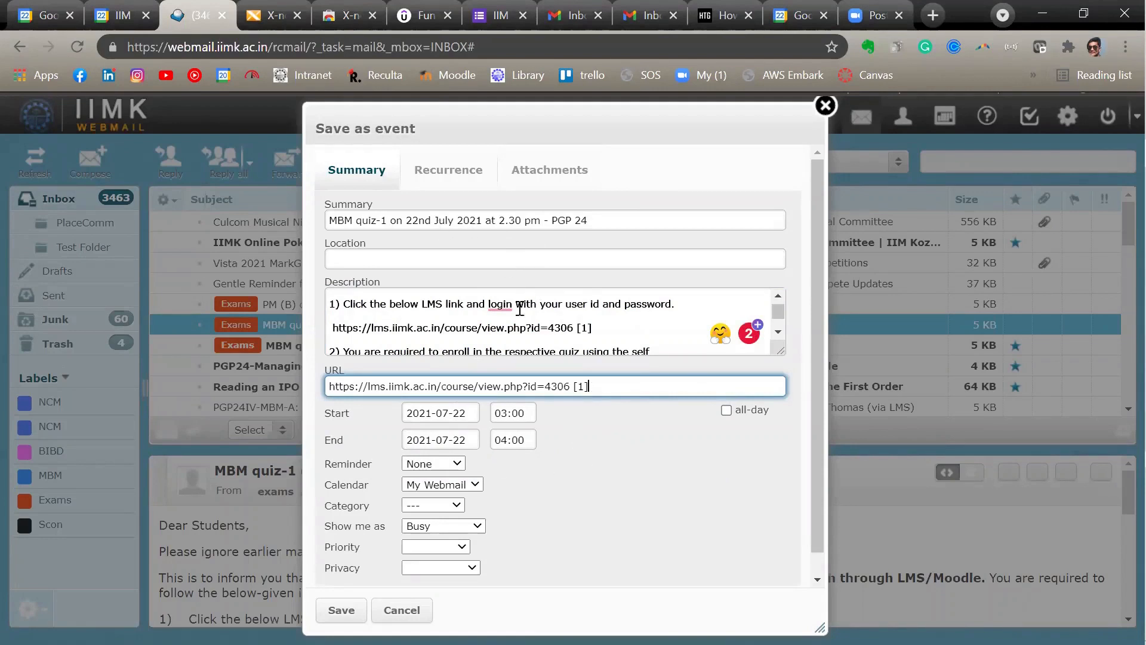
- Set the event's start time on 2021-07-22 to 14:30
left_click(520, 413)
key("Left")
key("Left")
key("Left")
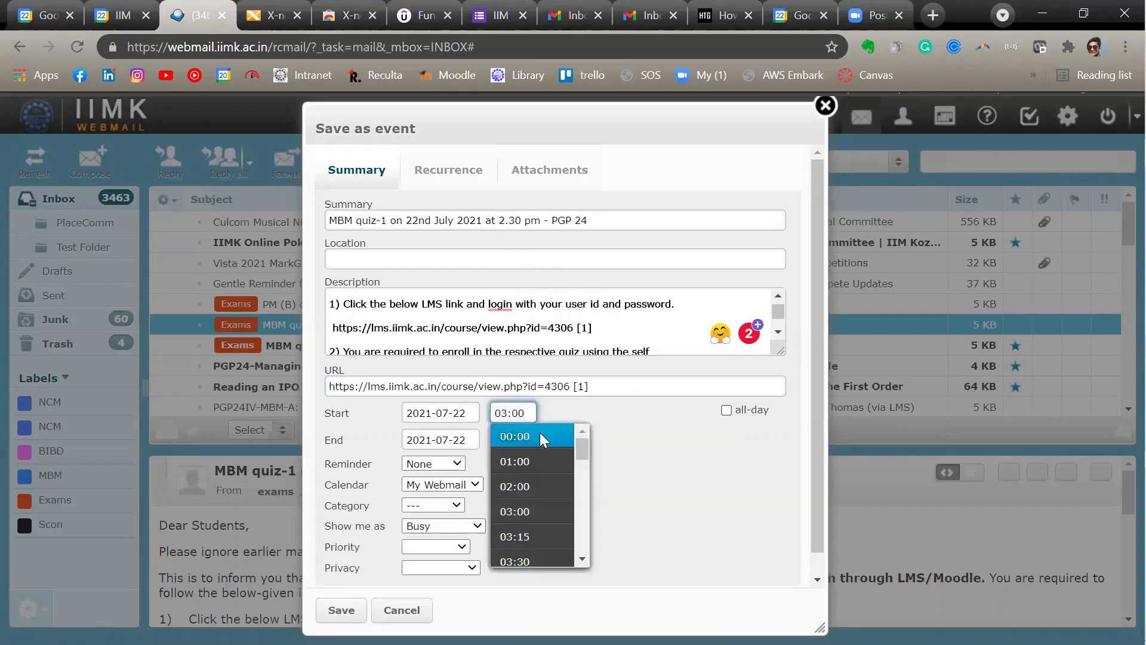
key("Delete")
key("BackSpace")
type("14")
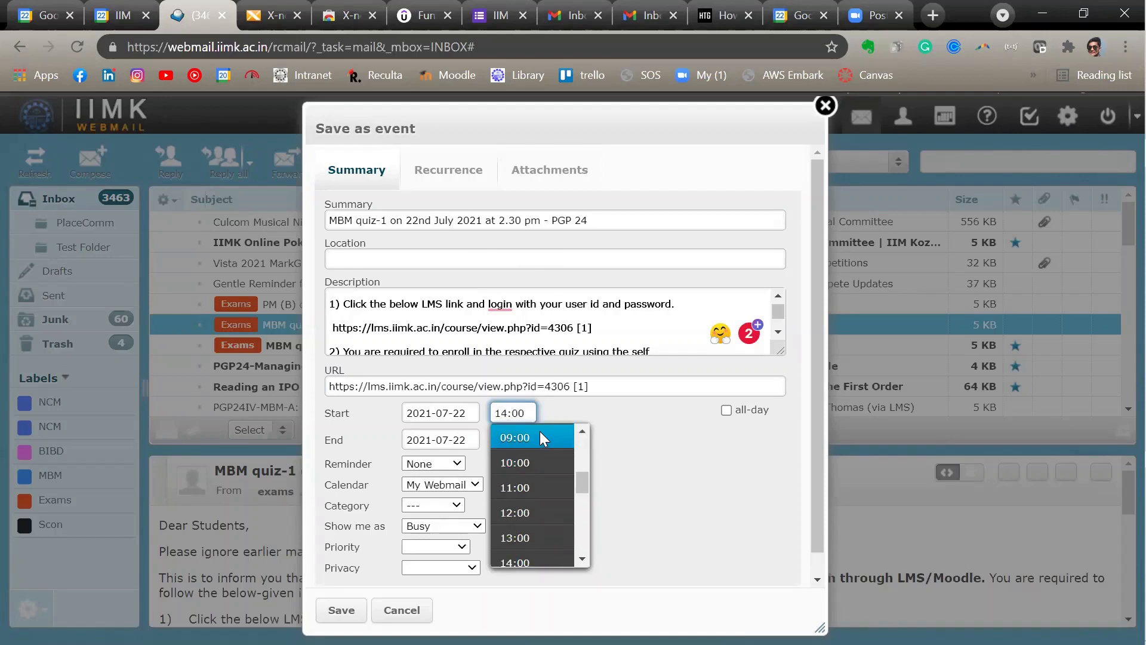
left_click(527, 410)
key("BackSpace")
key("BackSpace")
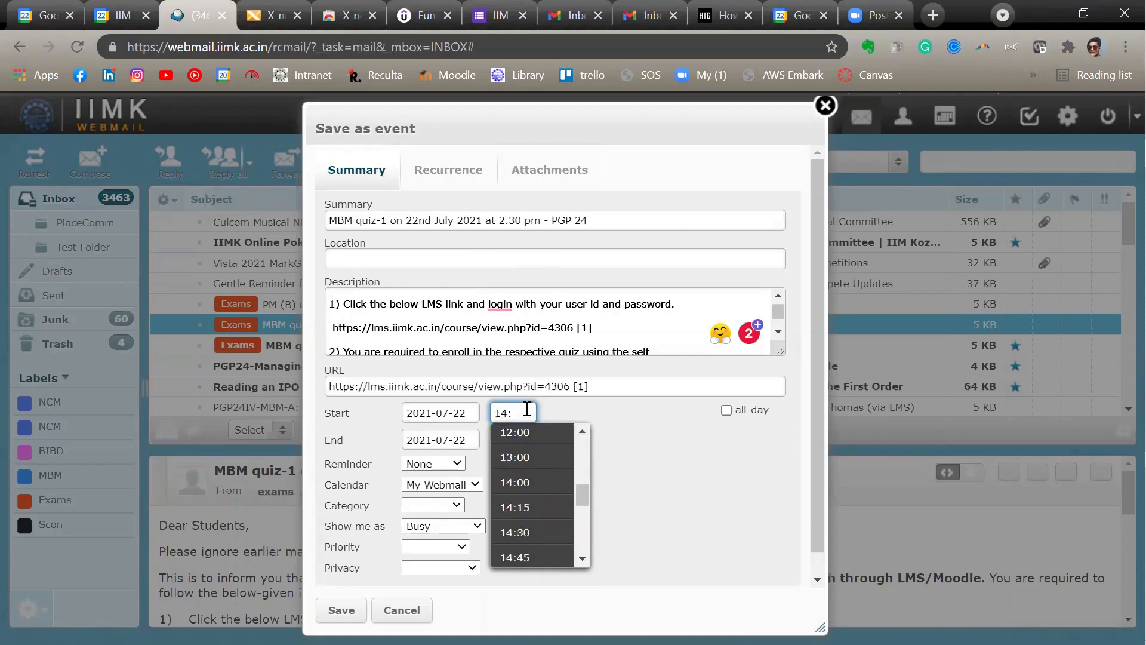
type("30")
left_click(626, 436)
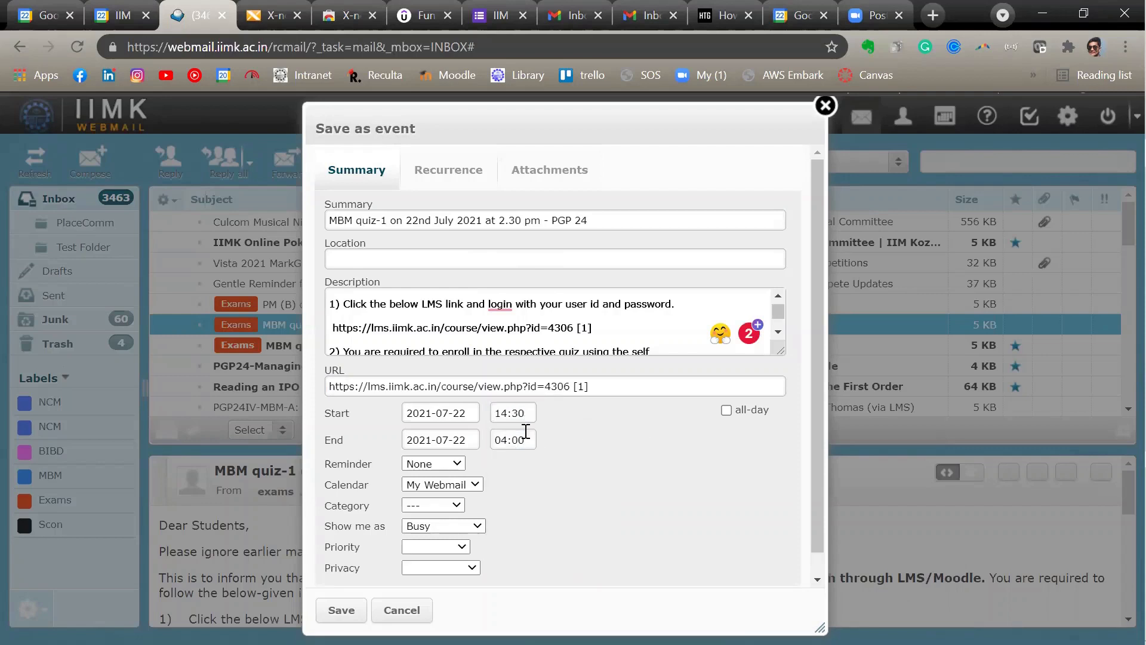
- Set the event's end time to 15:00 and its reminder type to Message
left_click(507, 441)
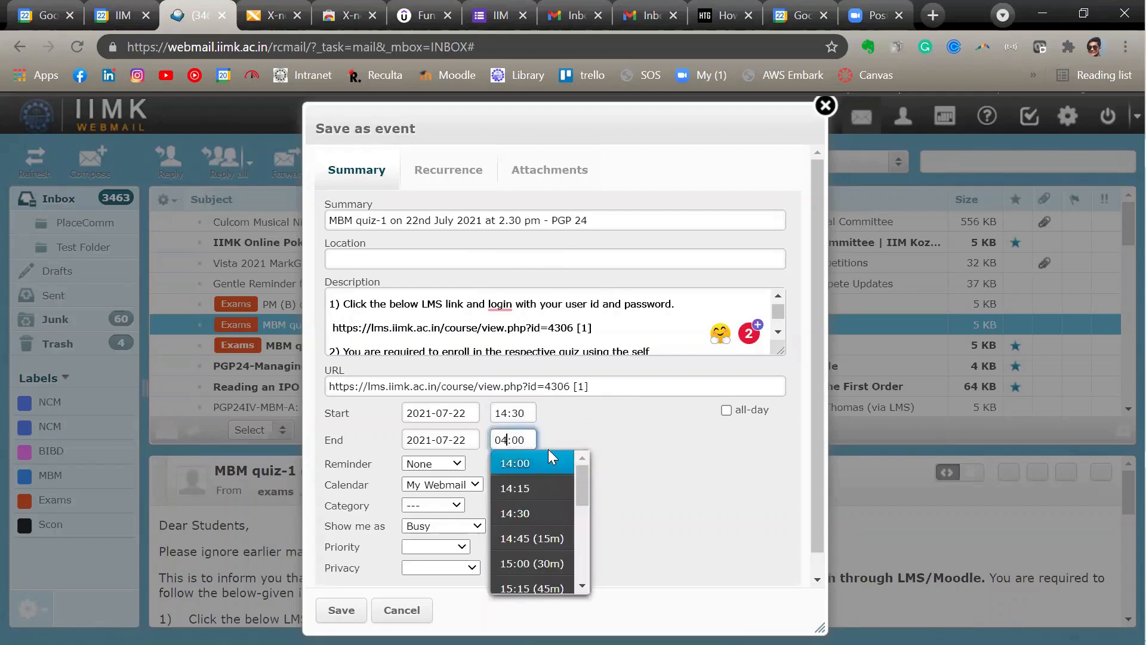
left_click(538, 565)
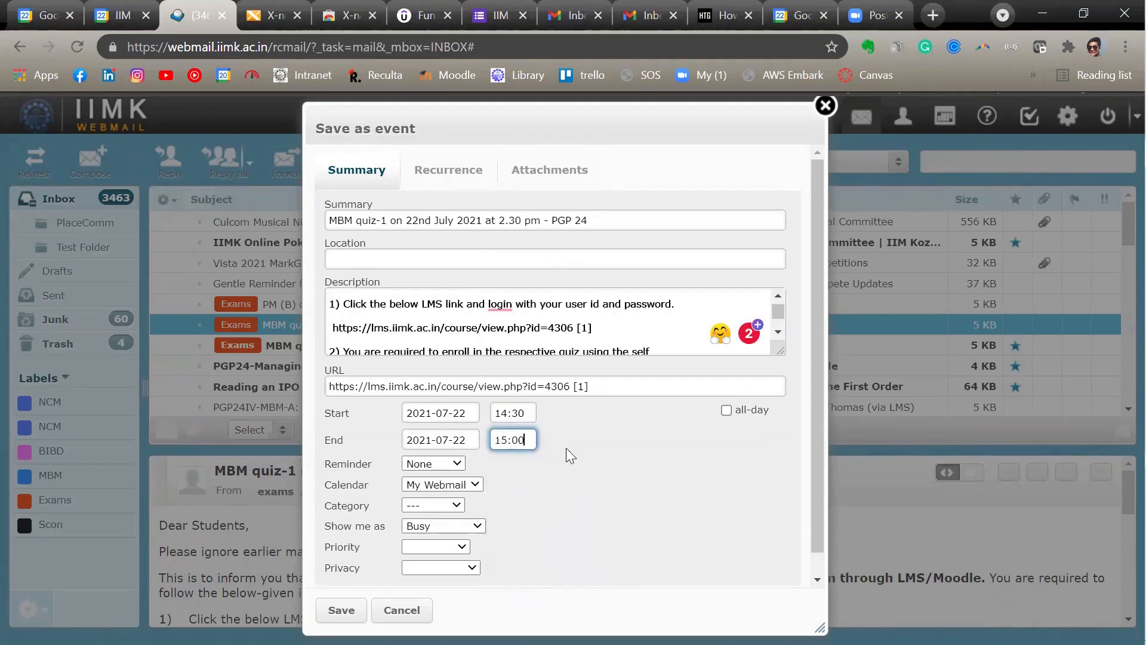
left_click(458, 464)
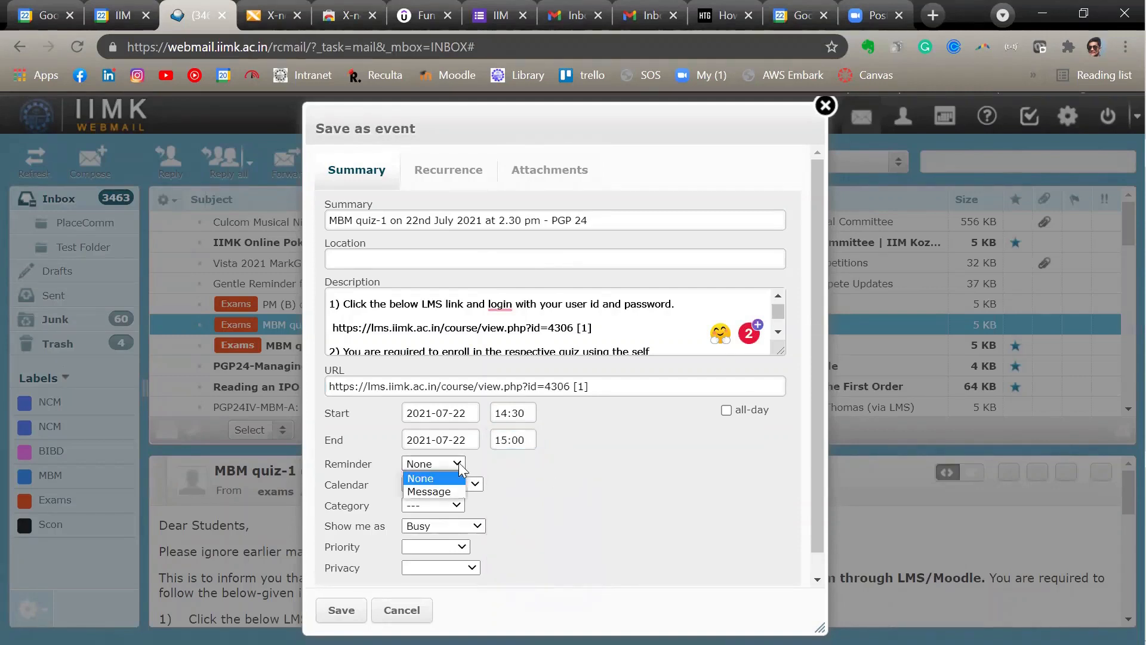
left_click(451, 489)
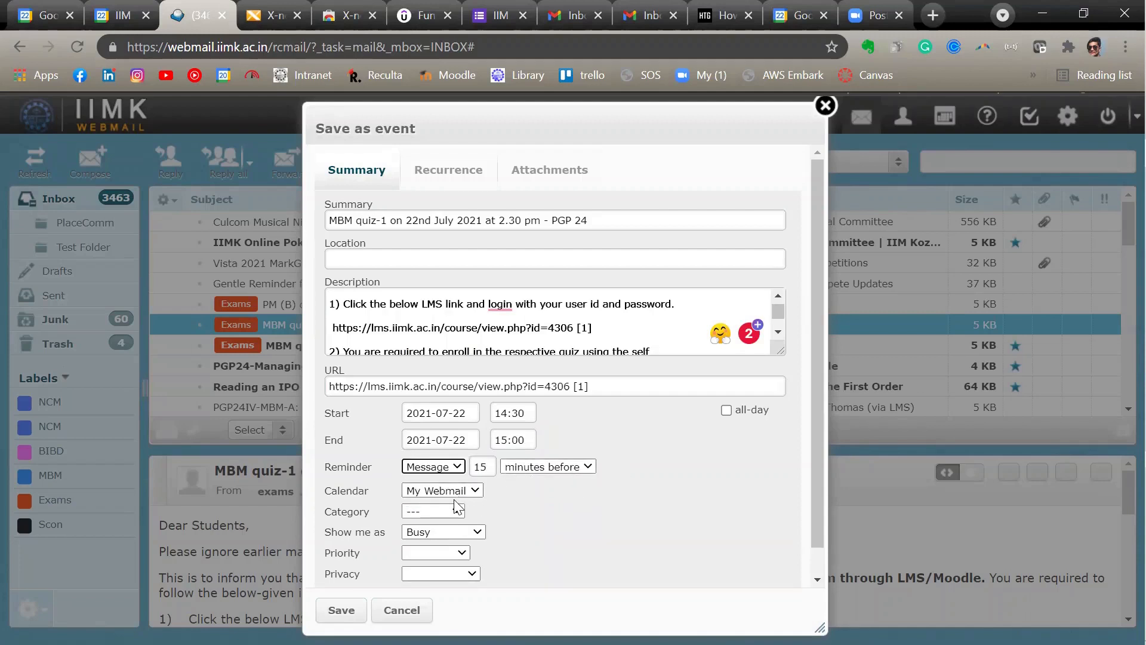
- Keep My Webmail as the event's calendar, set the priority to 1 Highest, and save the event without a category
left_click(477, 491)
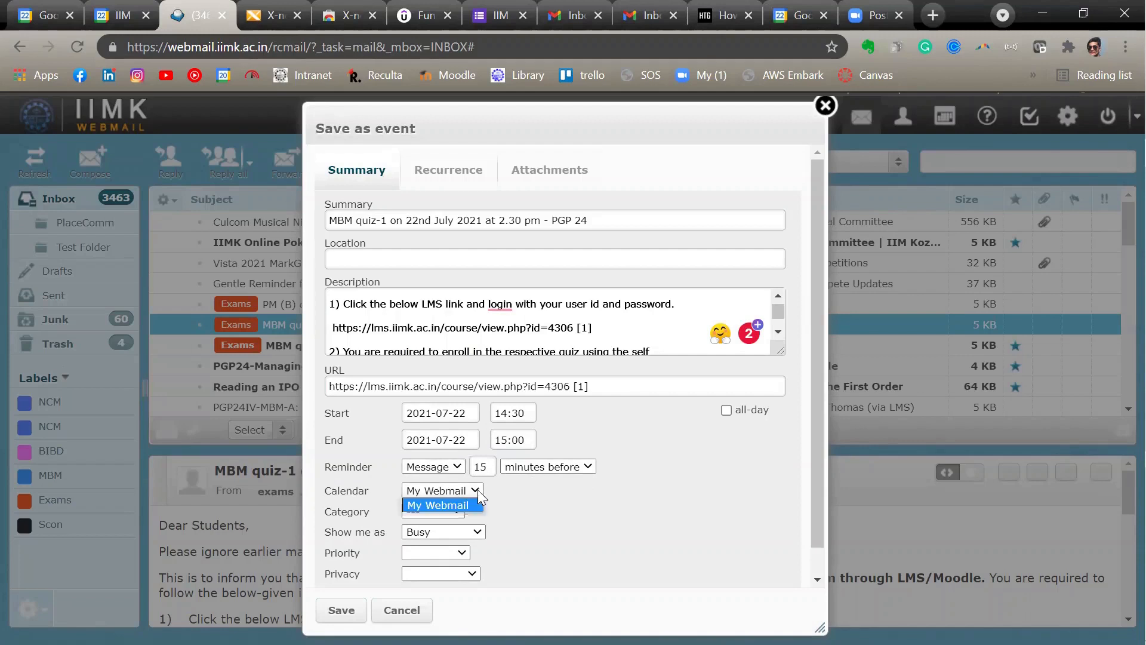
left_click(470, 507)
left_click(511, 501)
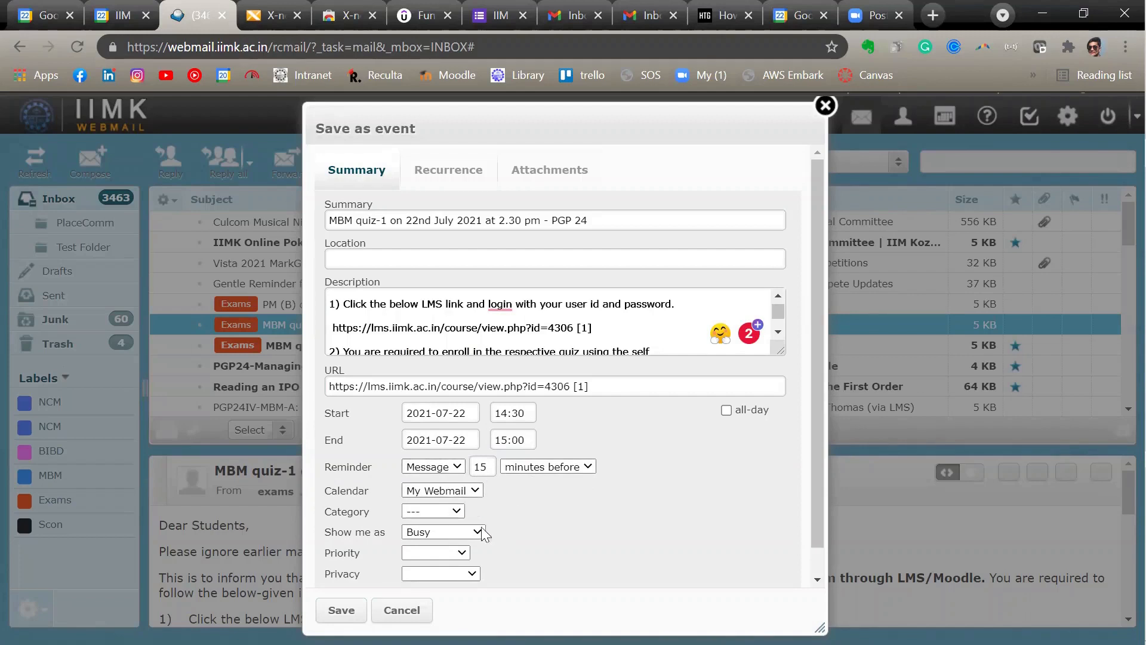
left_click(466, 552)
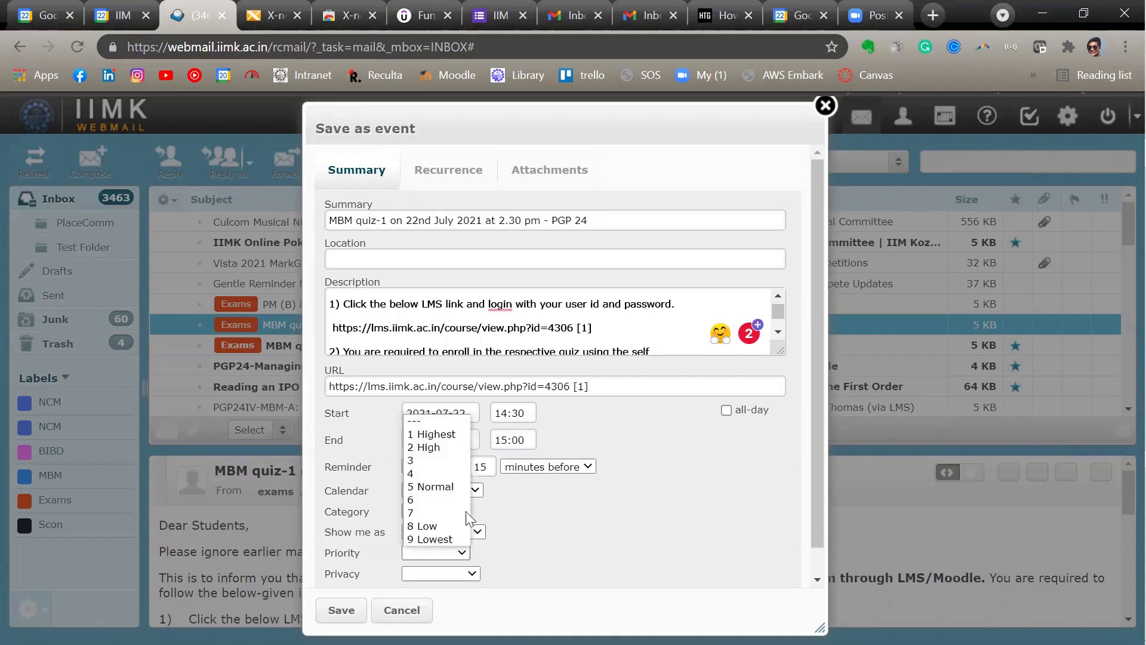
left_click(459, 435)
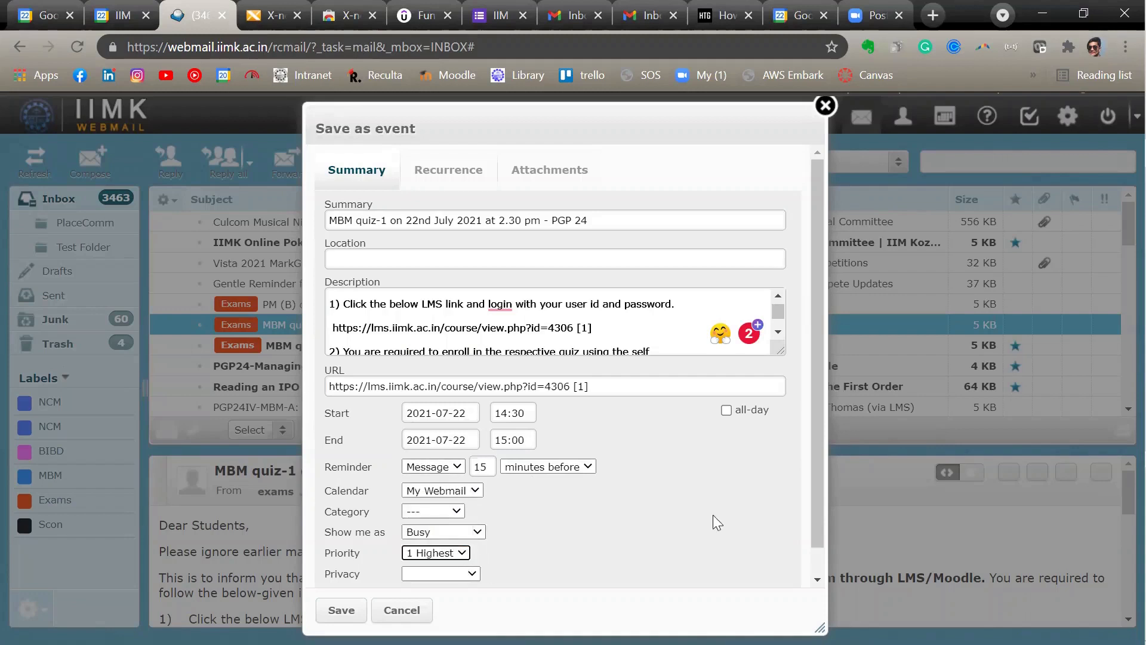
left_click(456, 511)
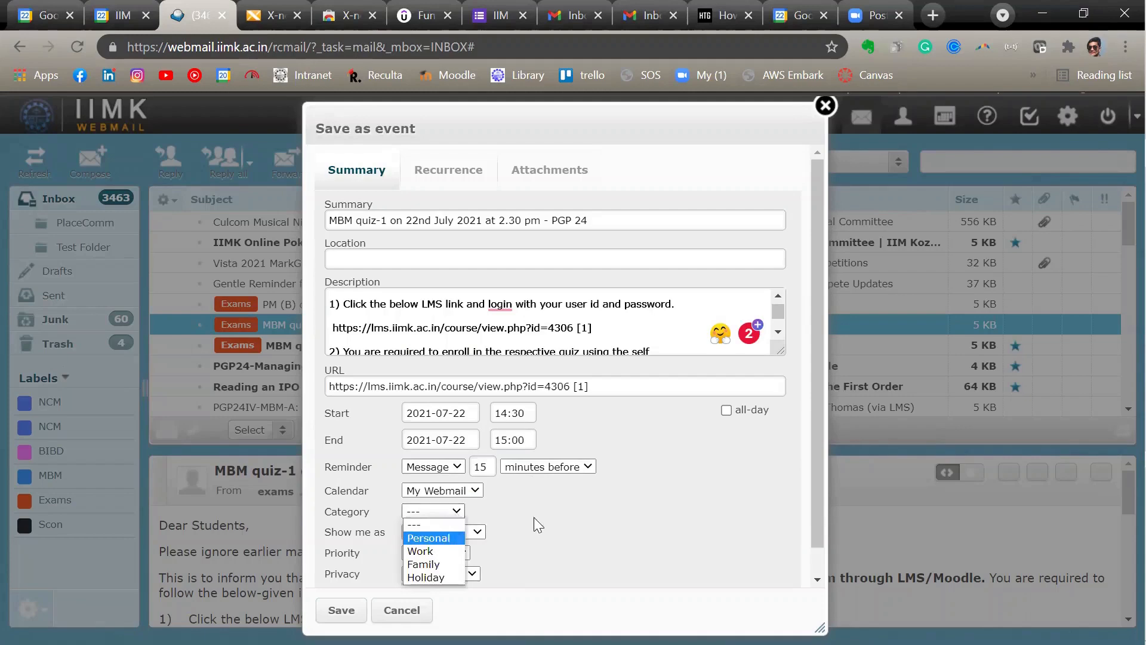
left_click(506, 510)
left_click(342, 610)
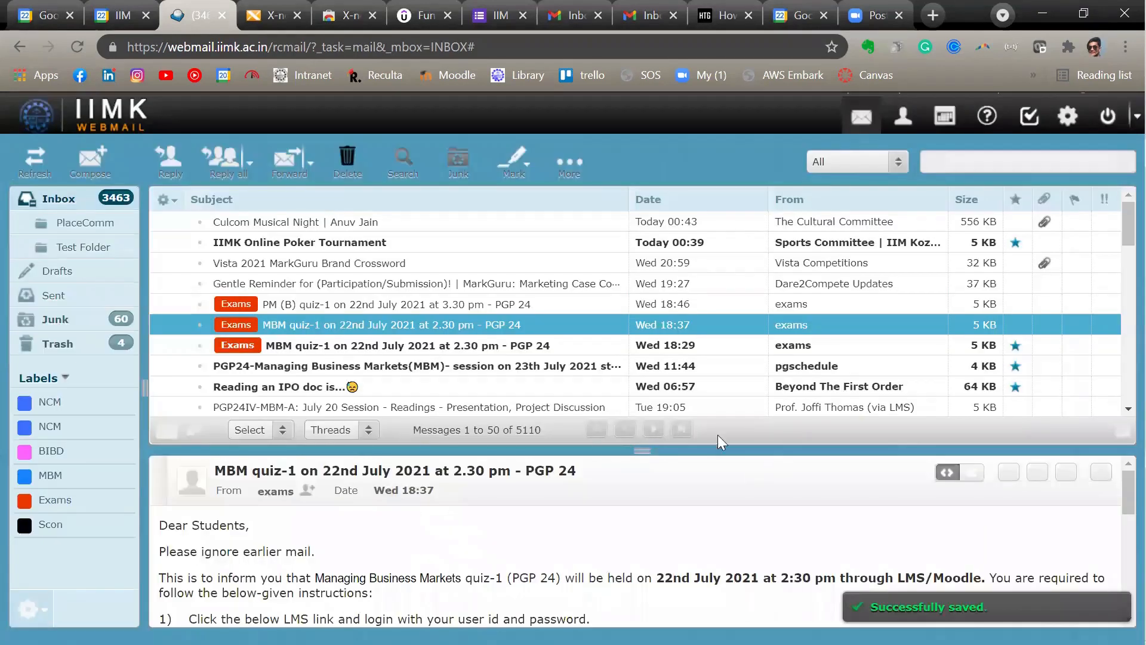
- Check the saved MBM quiz event in the weekly calendar, and return to the inbox
left_click(944, 119)
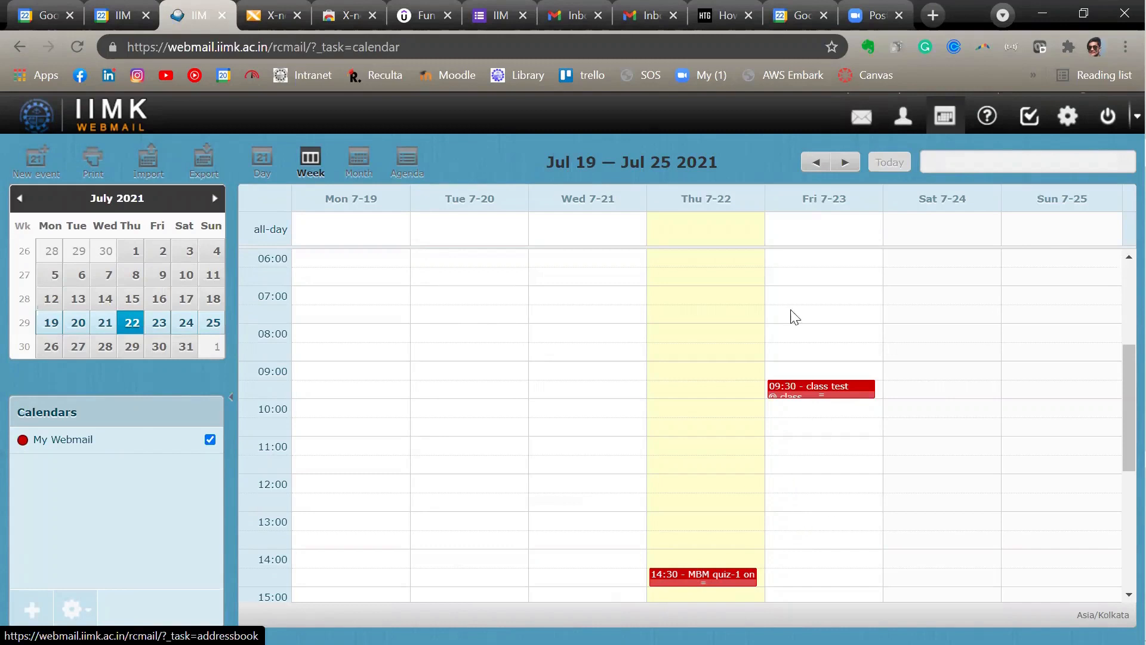
left_click(861, 116)
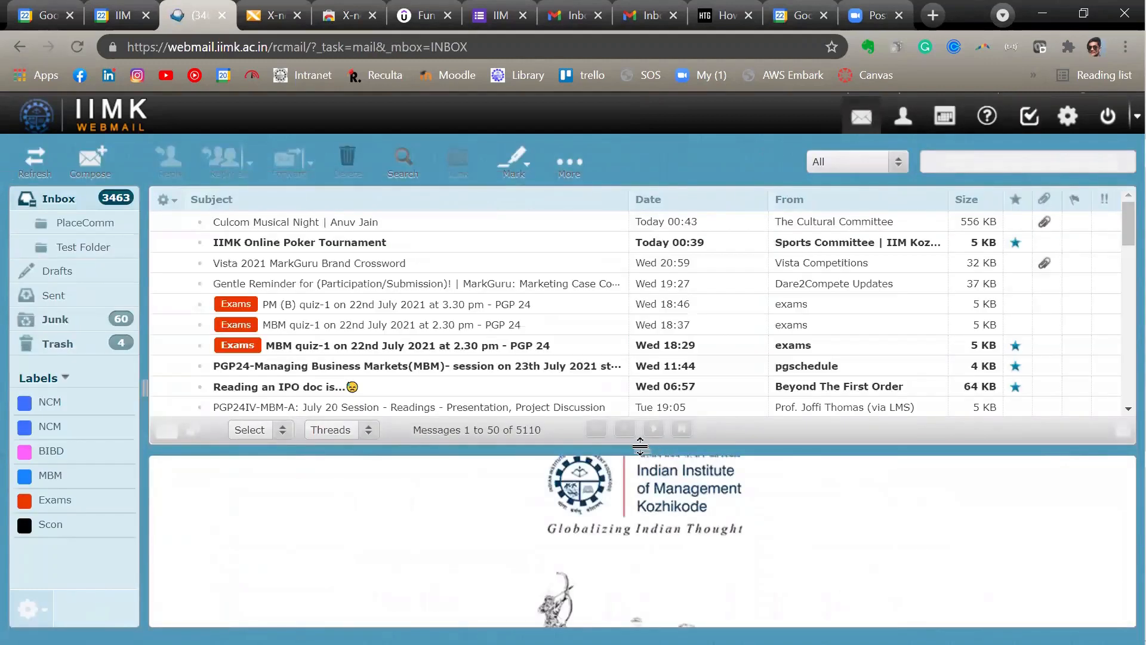
left_click_drag(639, 449, 638, 509)
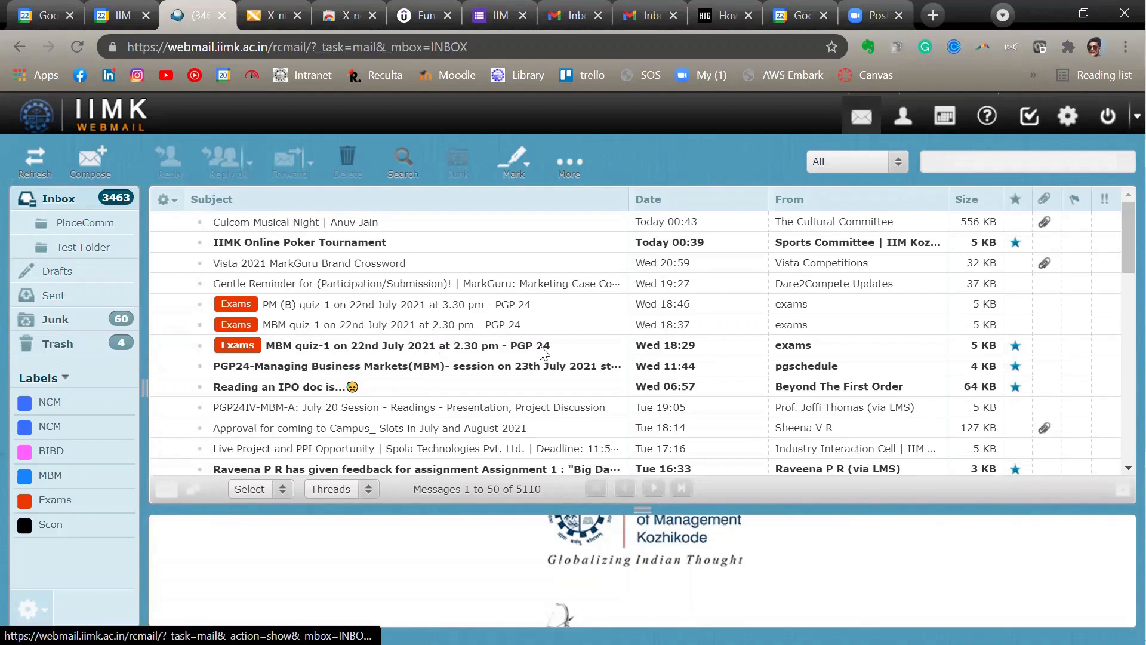
left_click(953, 110)
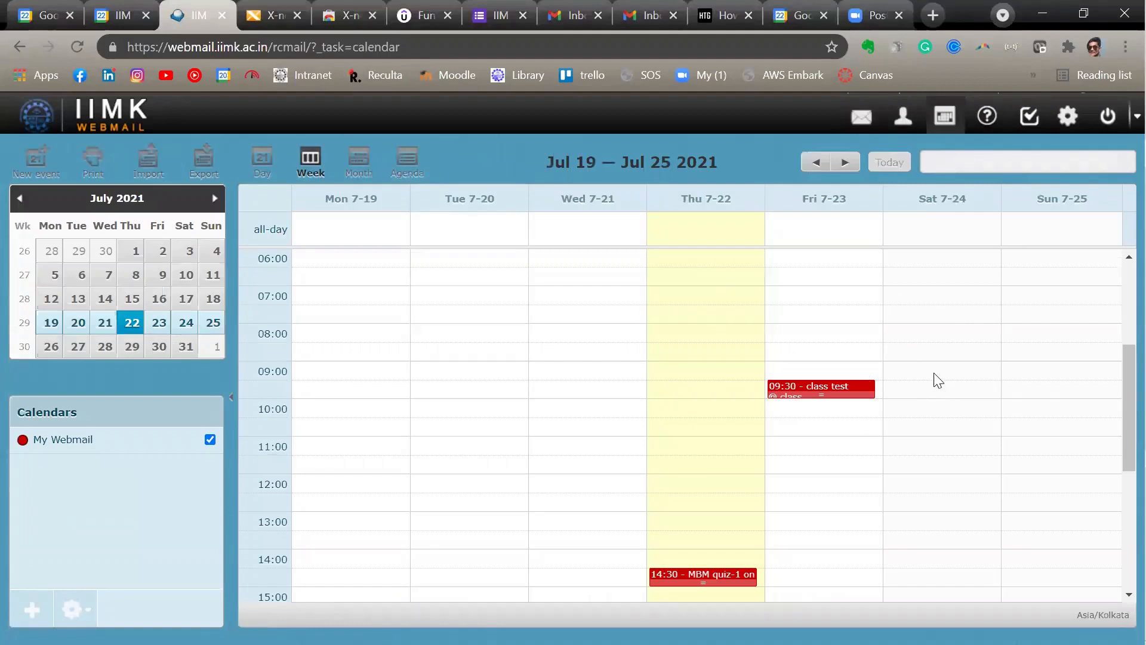
left_click(861, 117)
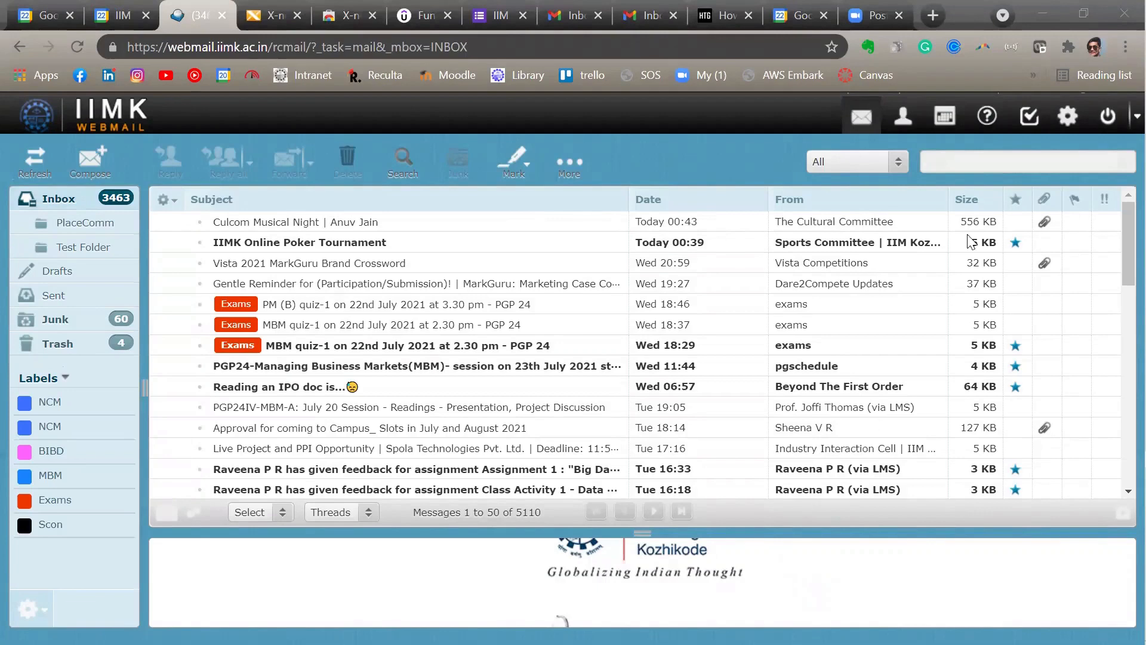
- Go back to the calendar and display the shareable calendar URL of My Webmail
left_click(1067, 117)
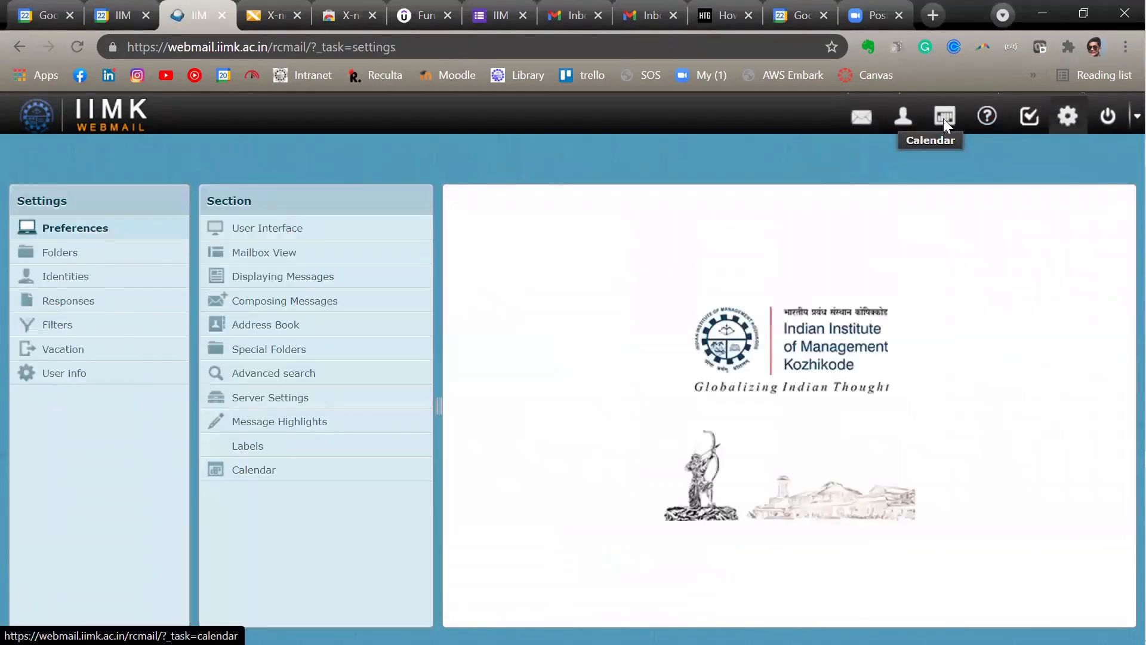
left_click(943, 118)
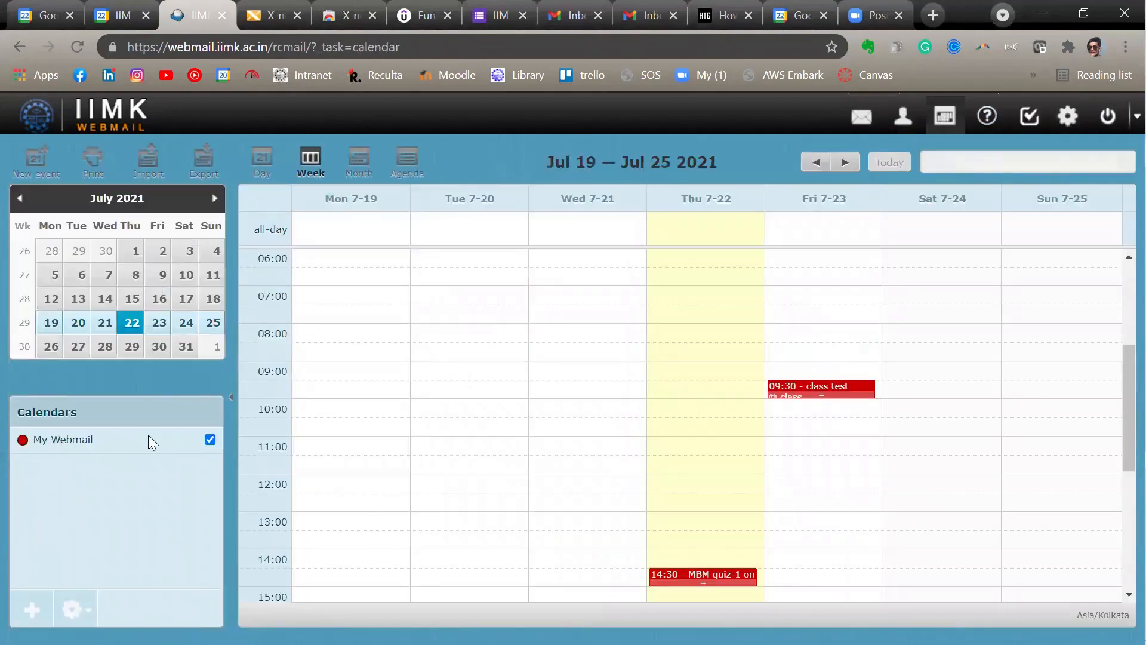
left_click(76, 440)
left_click(73, 612)
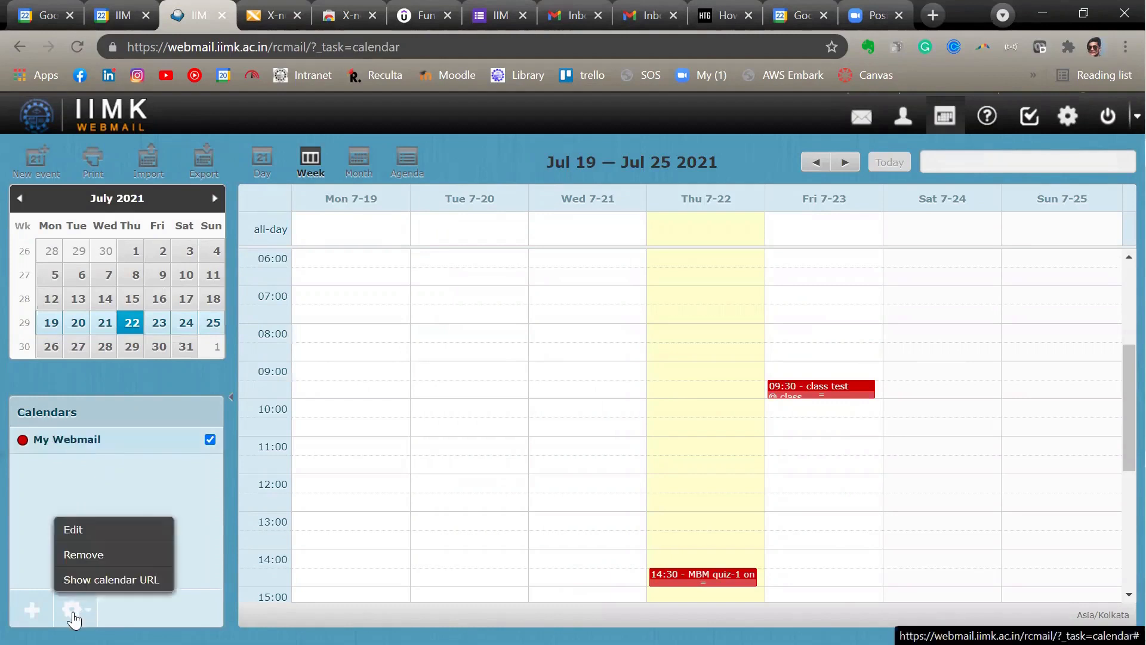
left_click(103, 580)
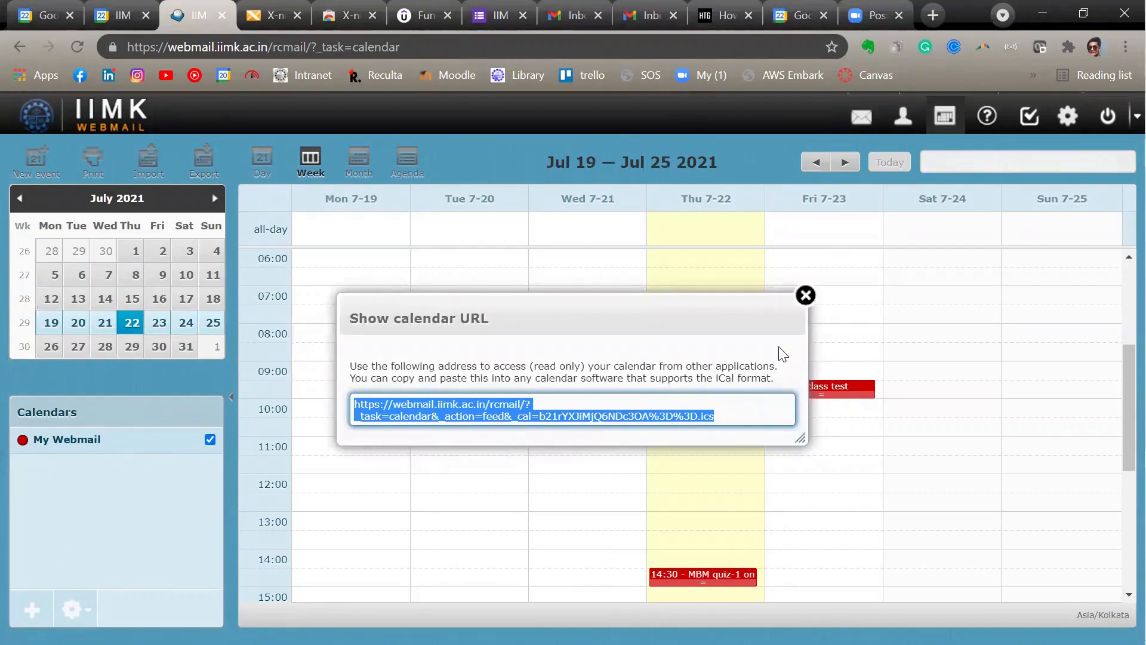
- Close the calendar URL dialog, switch to Google Calendar, and open the form for adding another calendar from a URL
left_click(806, 295)
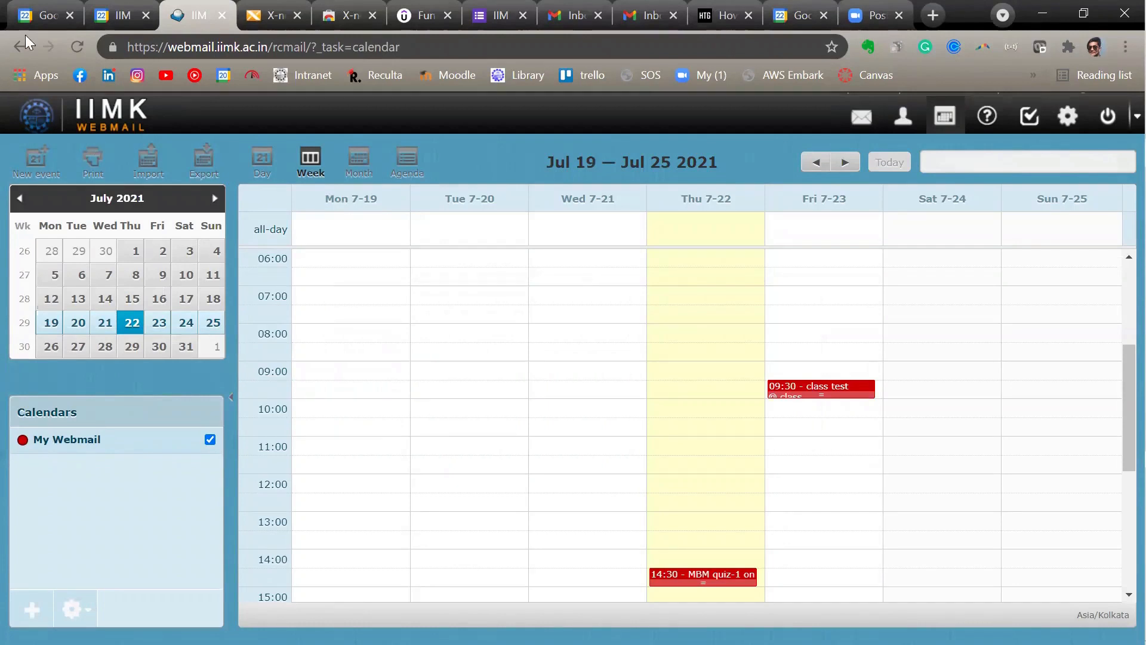
left_click(45, 15)
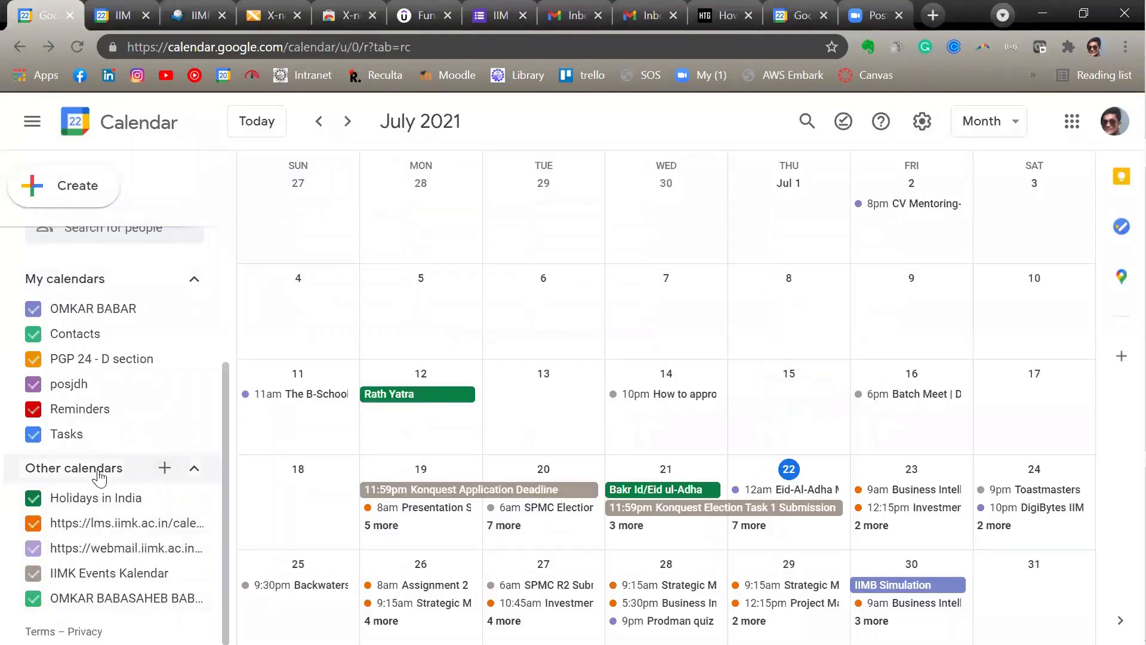
left_click(164, 468)
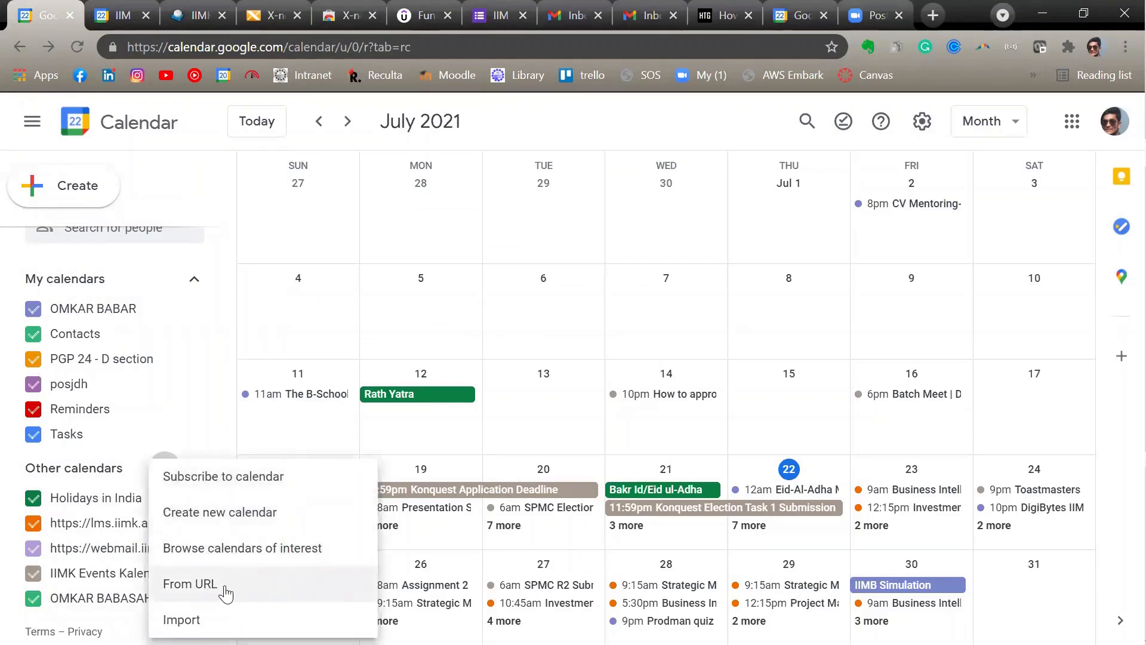
left_click(191, 584)
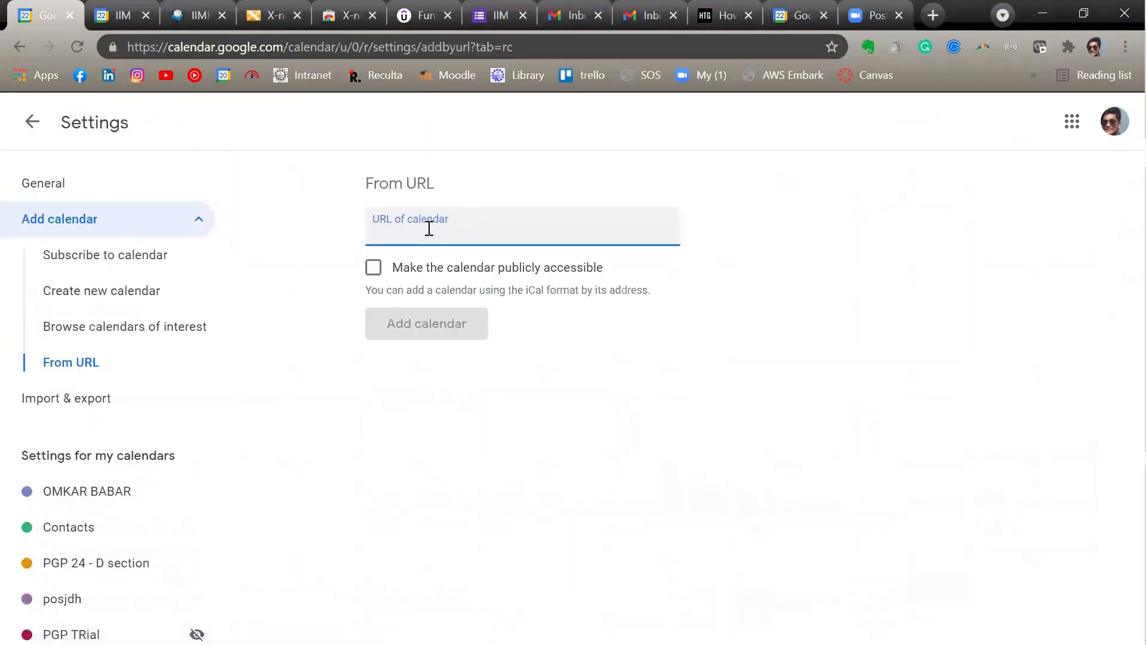
- Add the webmail calendar using its copied URL, made publicly accessible, and return to the month view
key("ctrl+v")
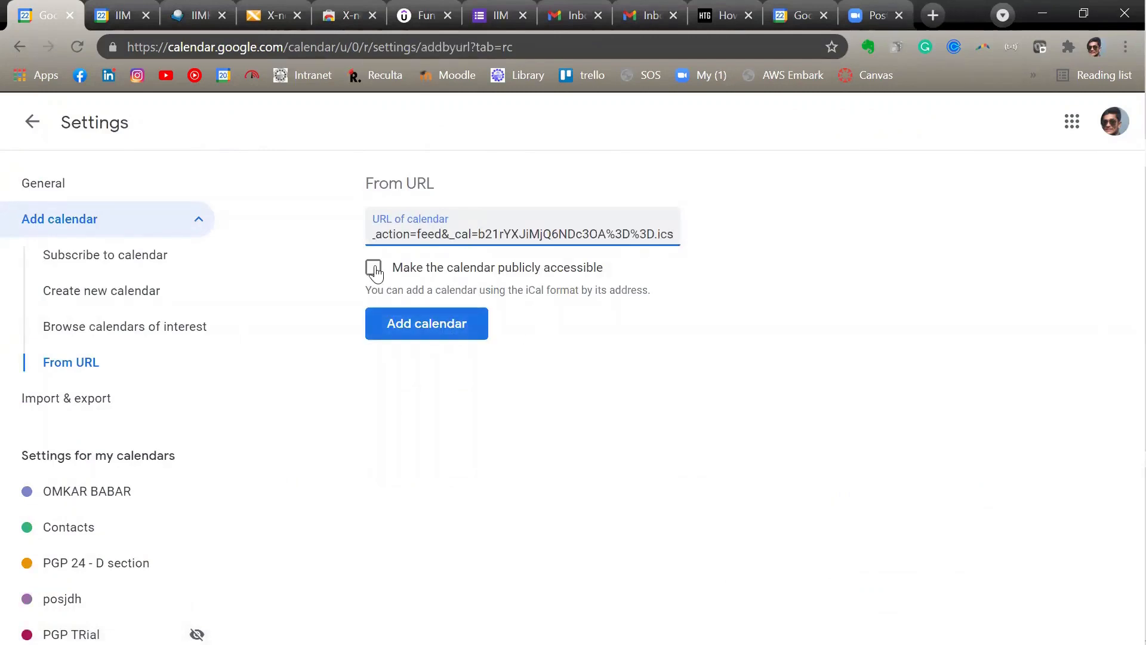
key("Tab")
key("space")
left_click(450, 331)
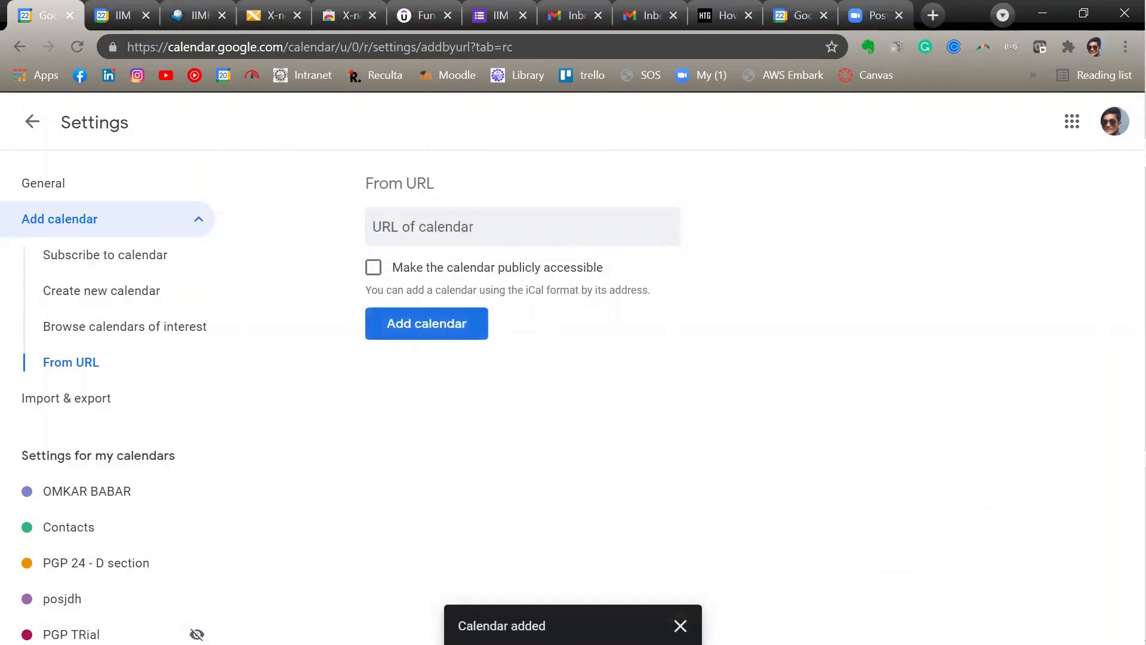
left_click(37, 128)
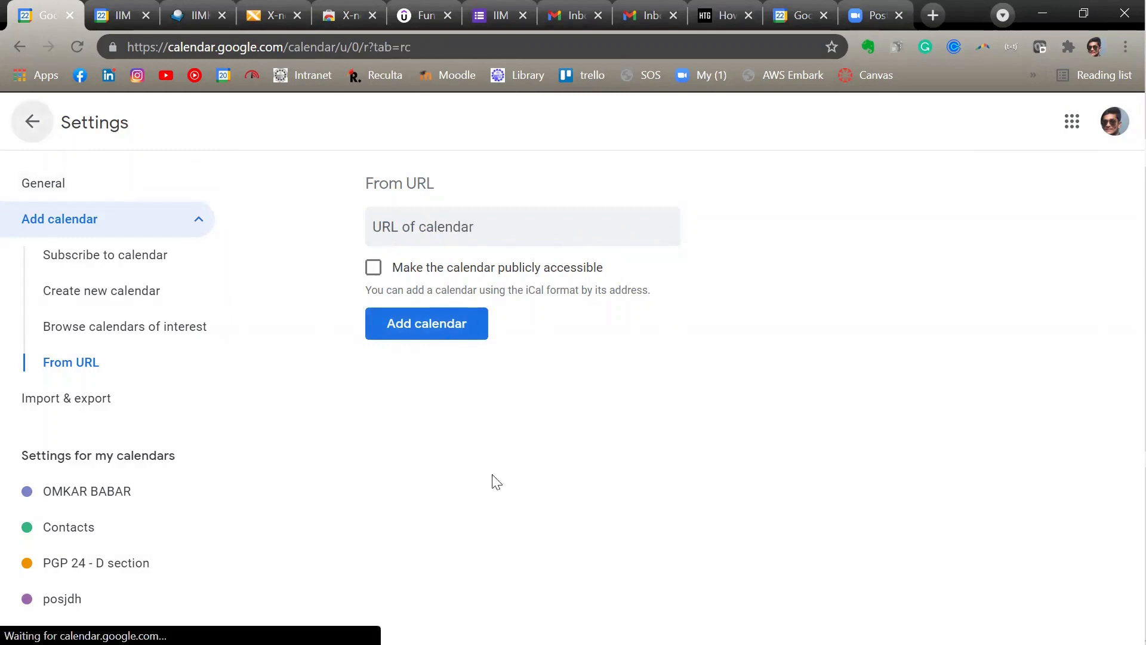
- Look through the full event lists of 23, 22 and 24 July 2021 for the webmail events
scroll(149, 541, "down", 4)
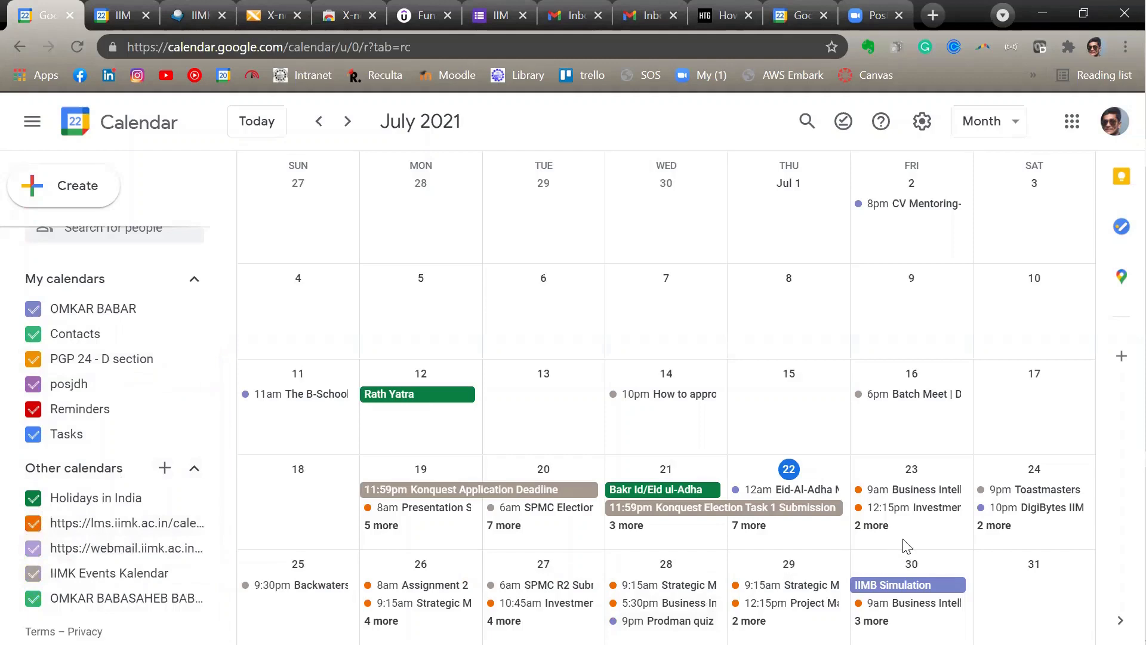
left_click(881, 530)
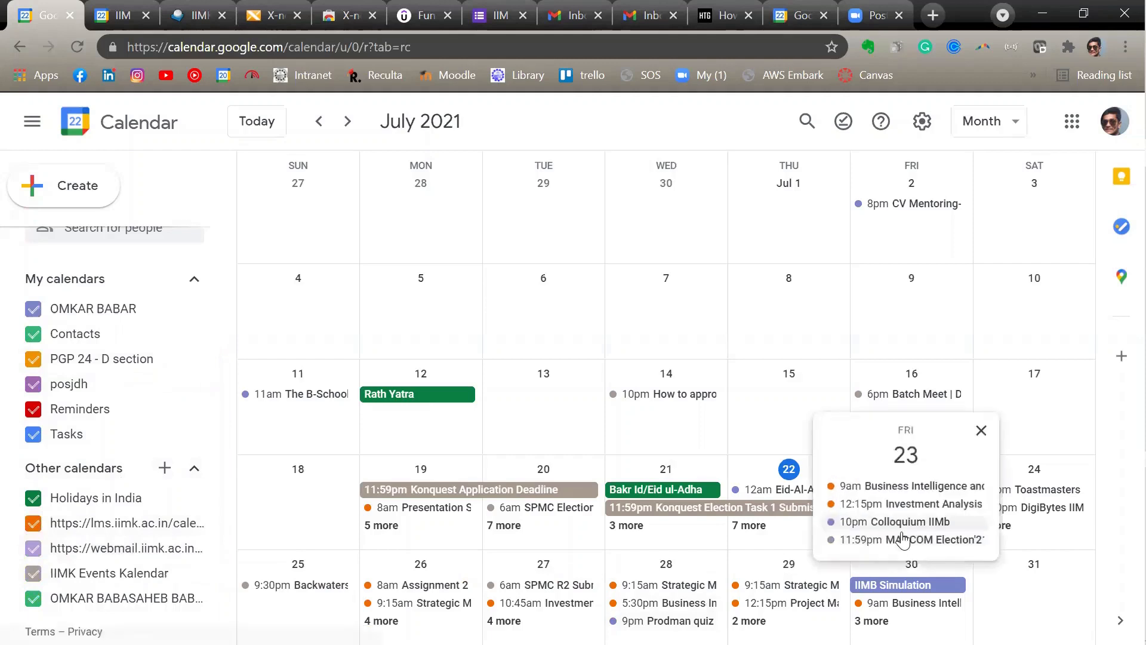
left_click(754, 525)
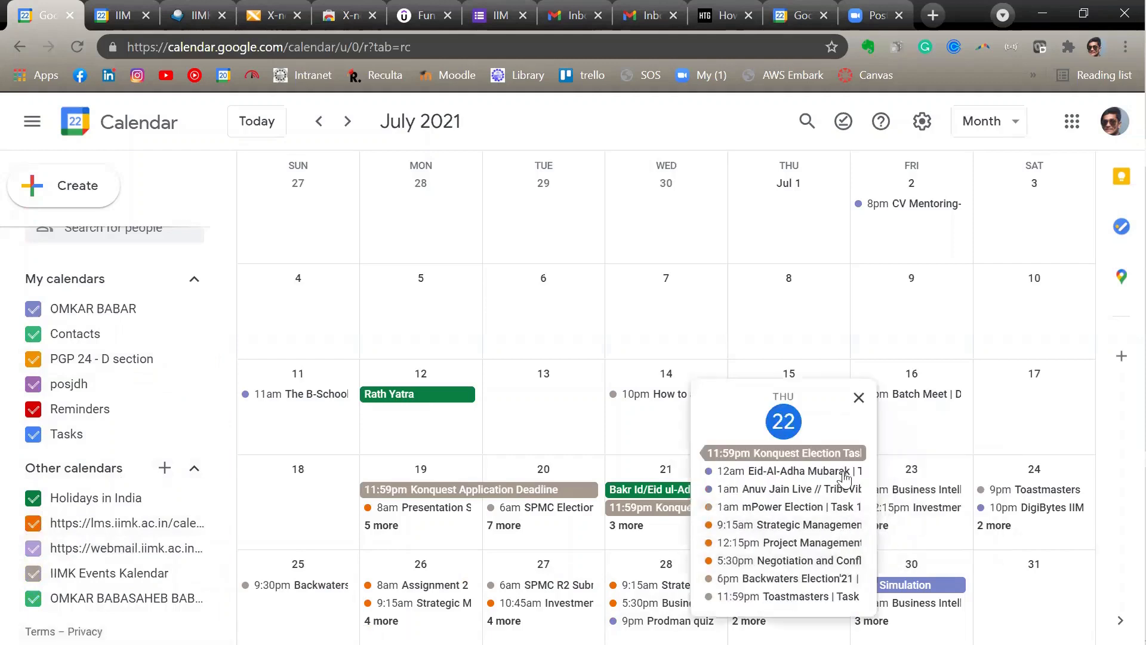
left_click(858, 400)
left_click(997, 525)
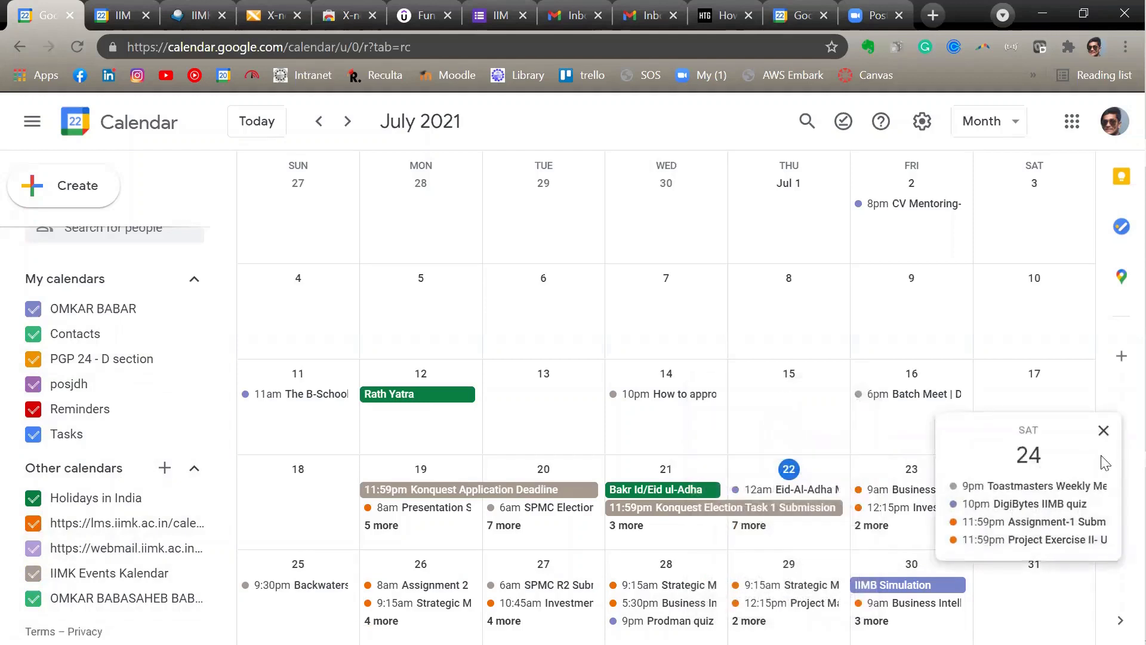
left_click(1104, 431)
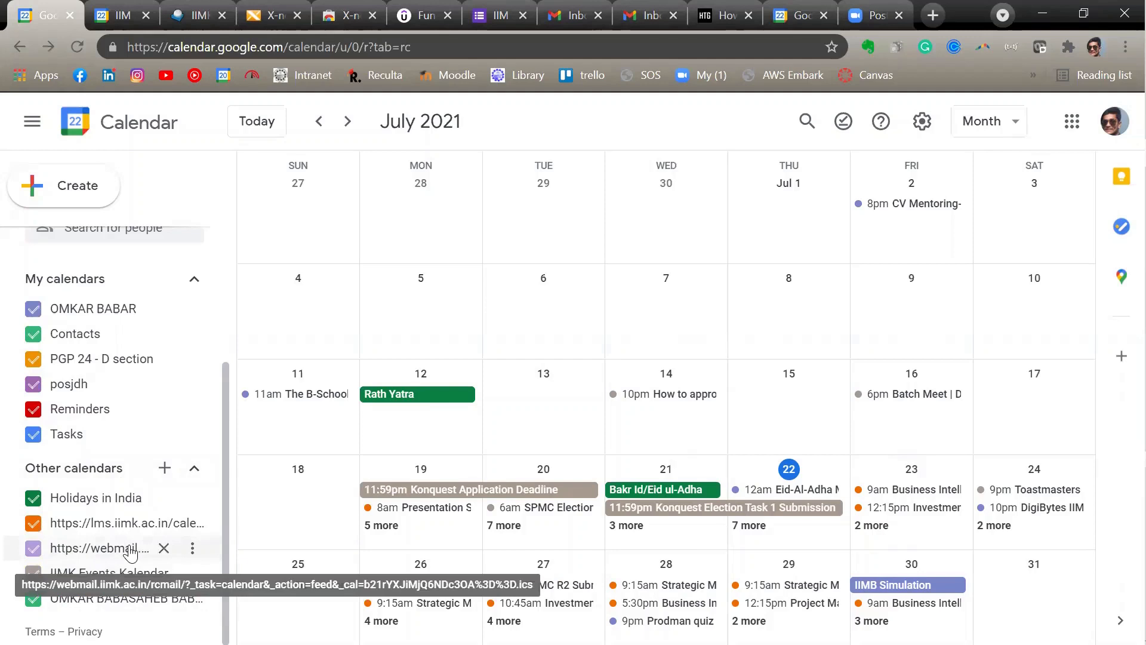
- Compare the 23 and 22 July event lists in Google Calendar with the events in the webmail calendar
left_click(874, 526)
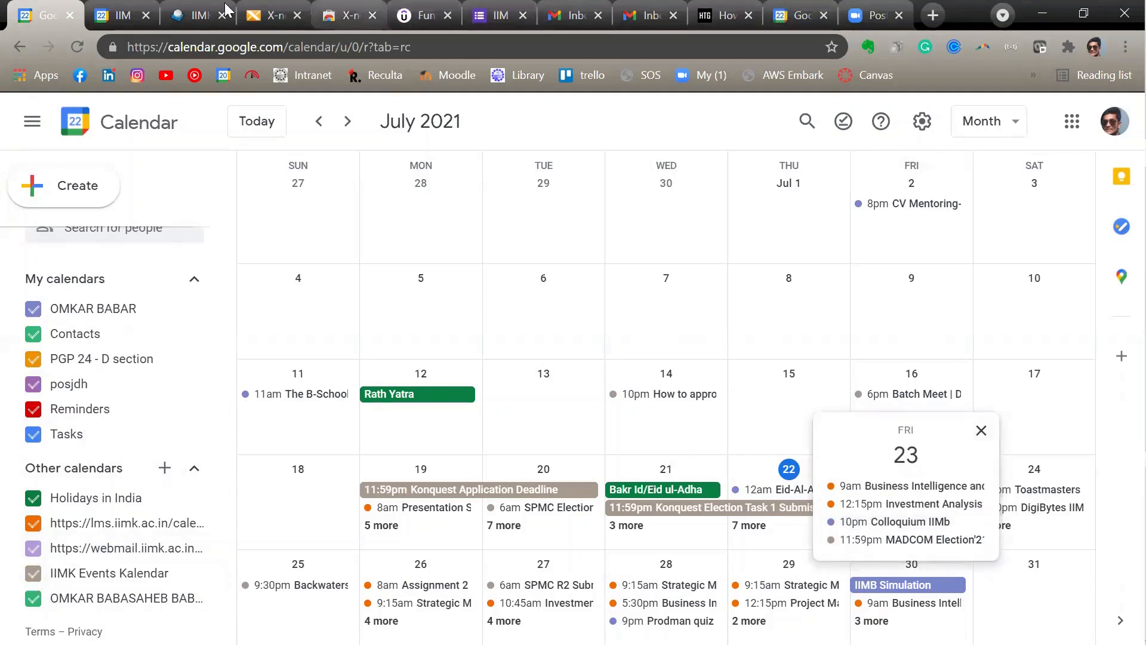
left_click(204, 10)
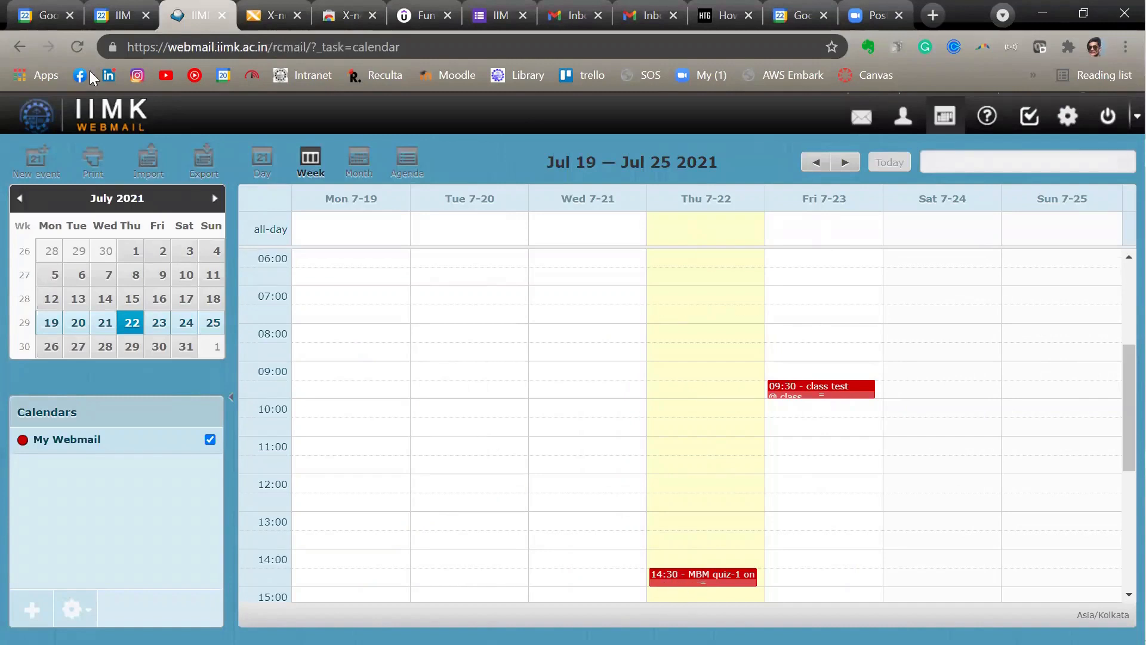
left_click(36, 16)
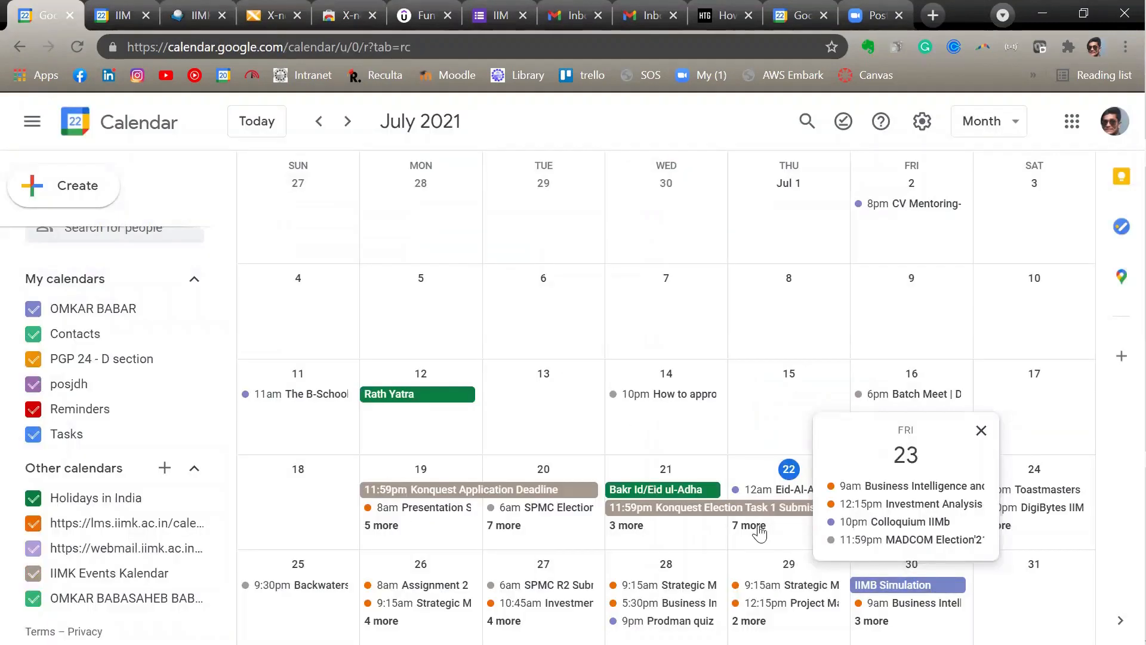
left_click(754, 526)
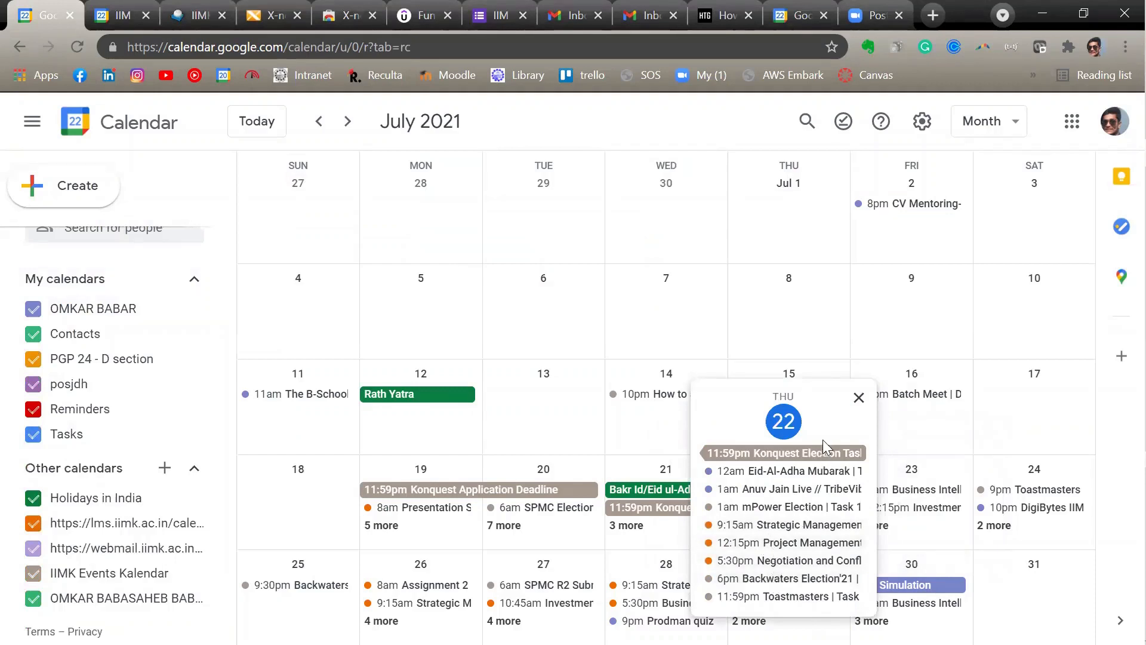
left_click(859, 397)
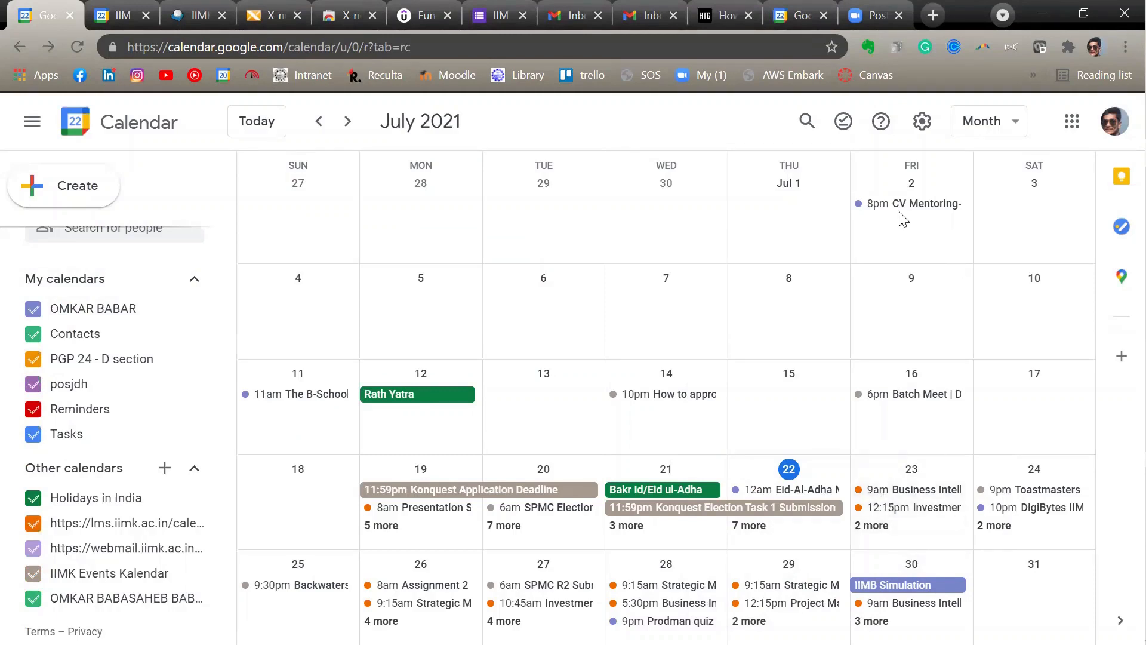
- Compare the webmail week view with the Google Calendar month once more, and go to the webmail inbox
left_click(191, 10)
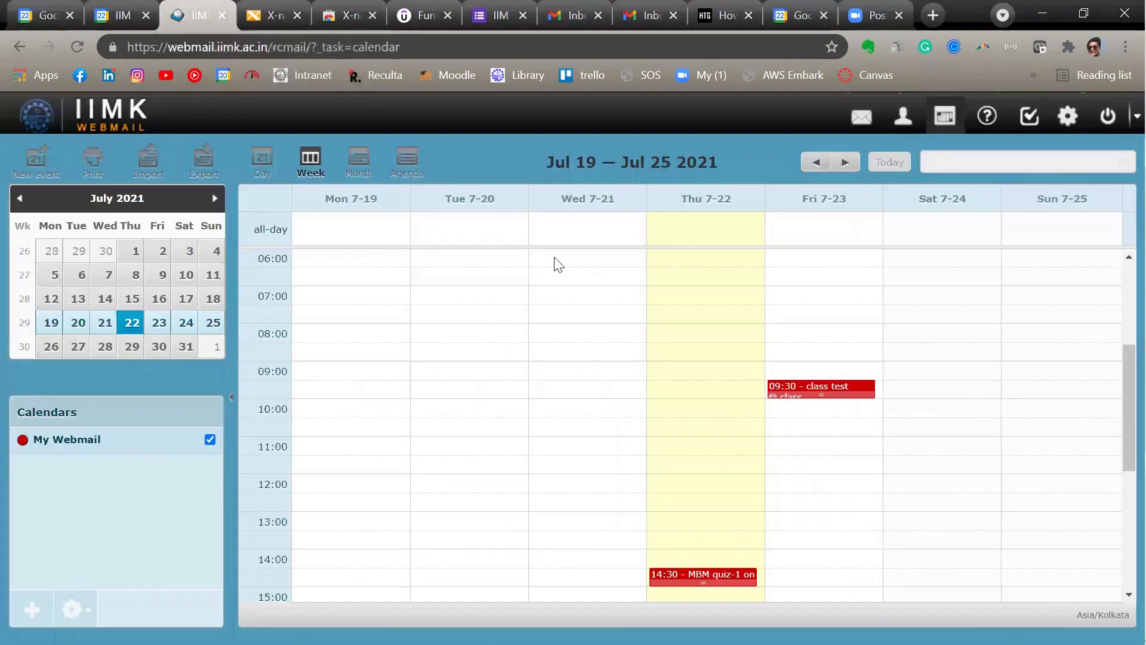
left_click(45, 15)
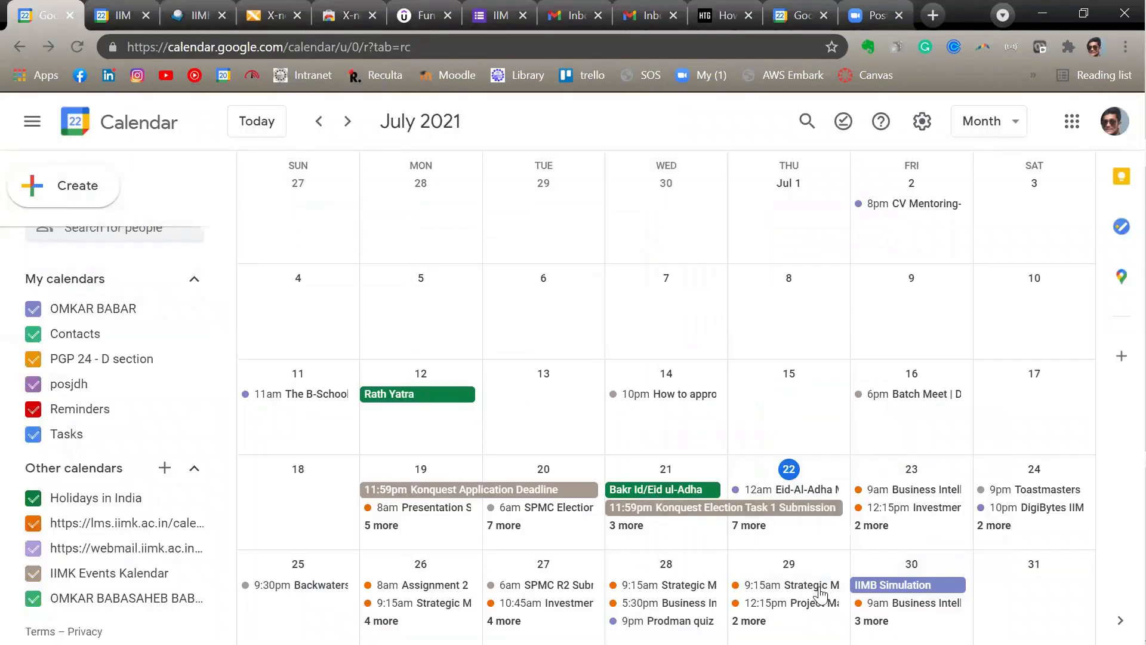
left_click(197, 18)
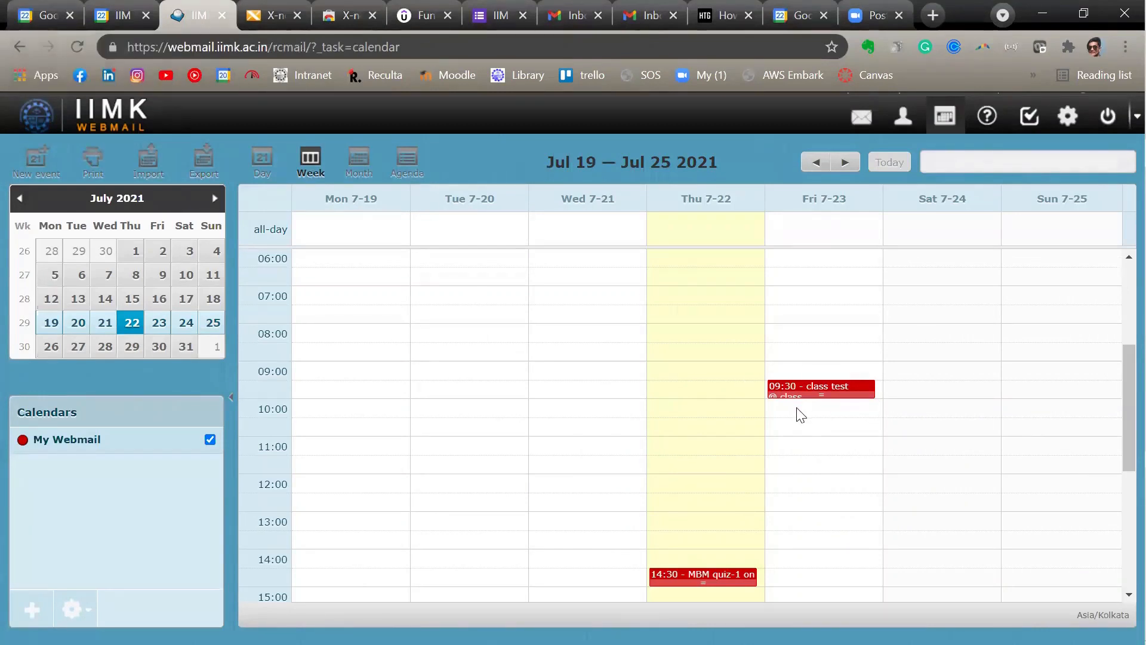
left_click(864, 117)
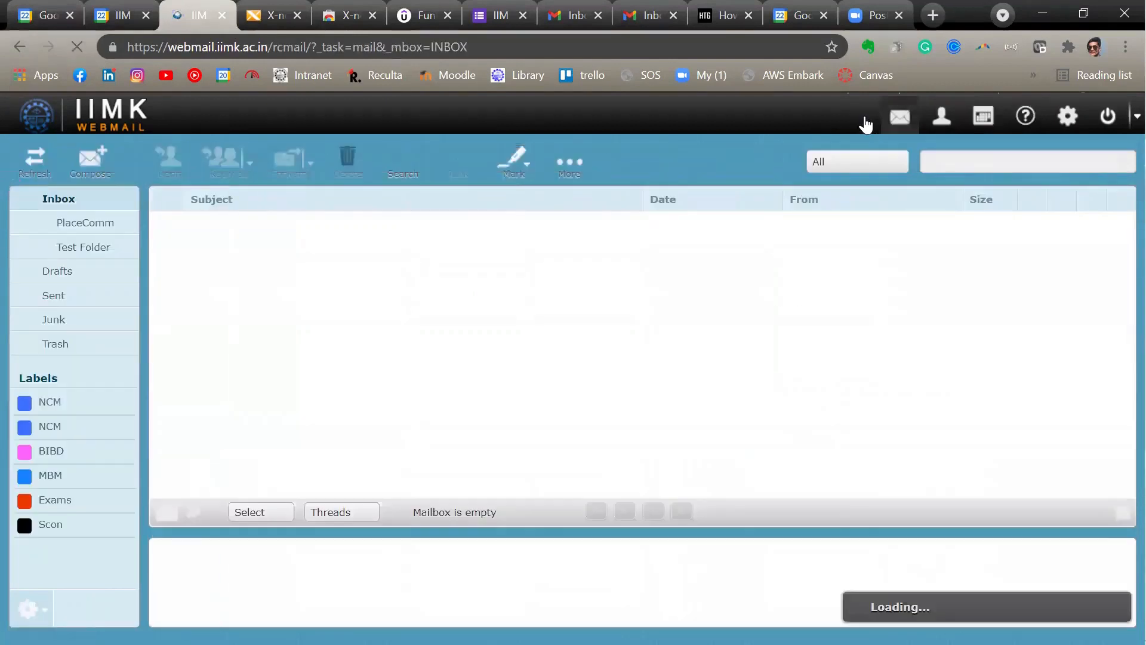